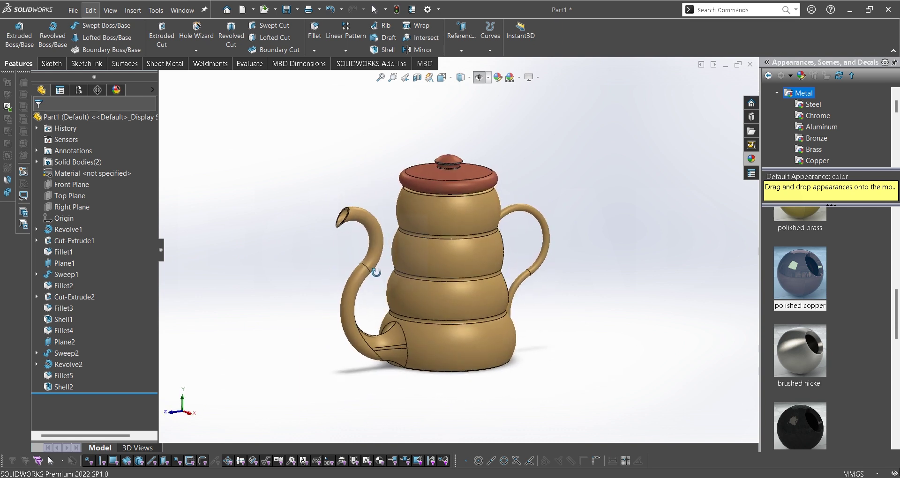
pyautogui.scroll(1, 385, 288)
pyautogui.scroll(-1, 387, 292)
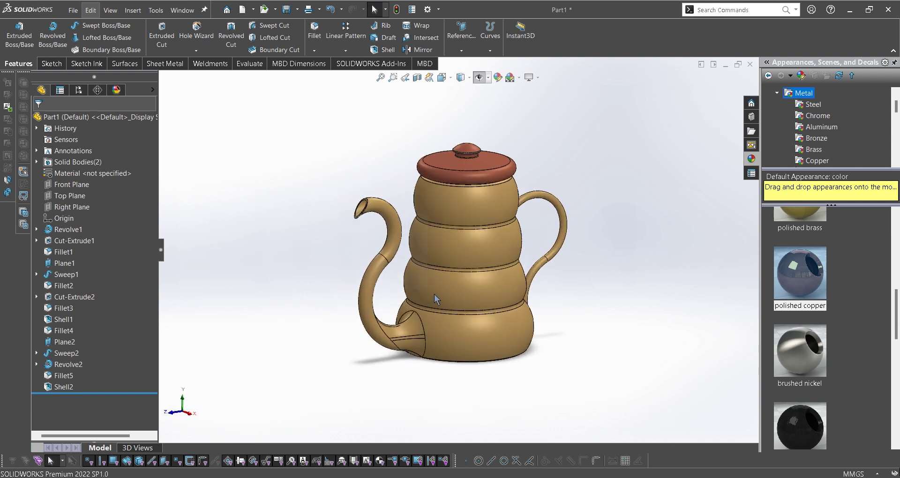
pyautogui.moveTo(434, 294); pyautogui.dragTo(741, 262, button='middle')
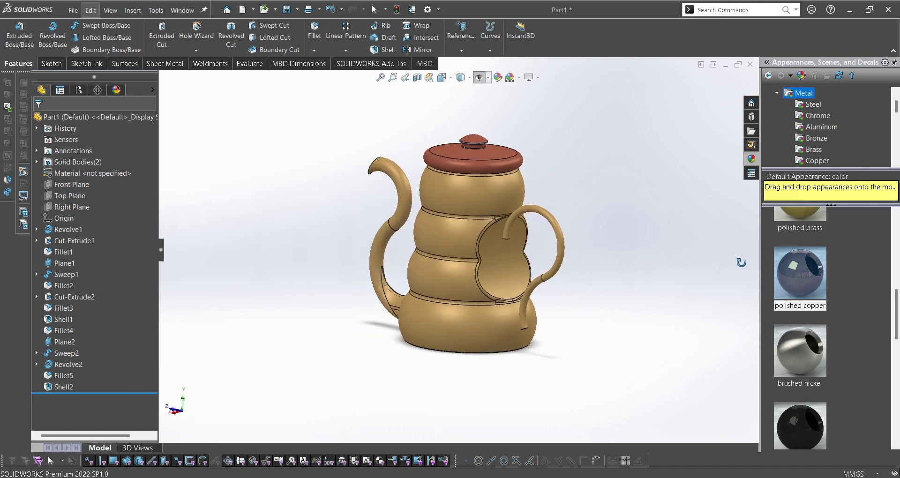
pyautogui.press('space')
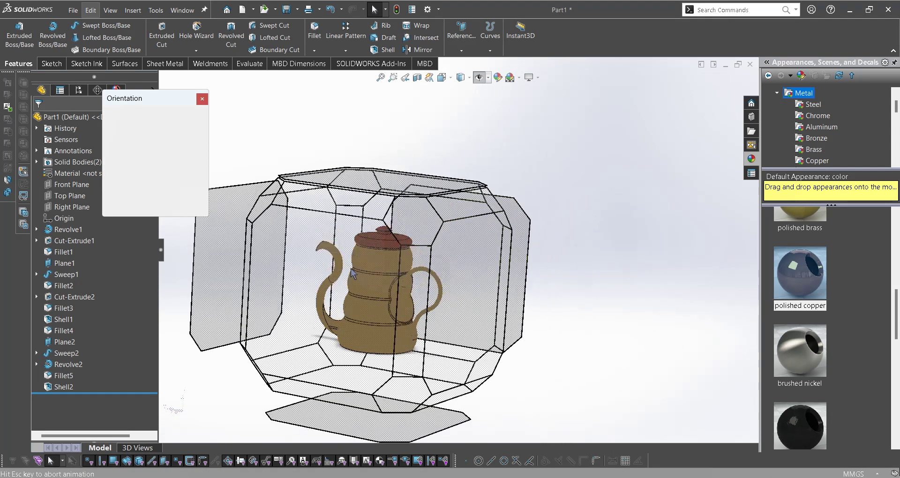
pyautogui.click(350, 268)
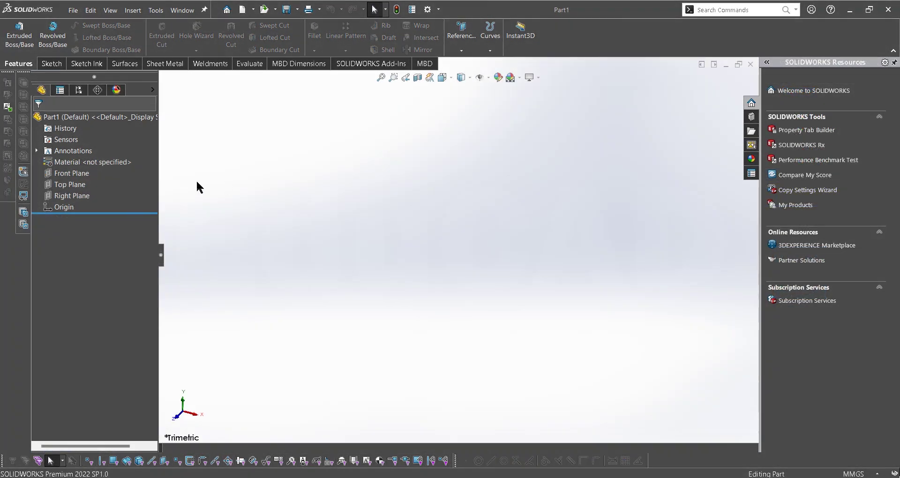
# - Start a sketch on the Right Plane and draw a vertical centerline about 197 mm long upward from the origin
pyautogui.rightClick(72, 197)
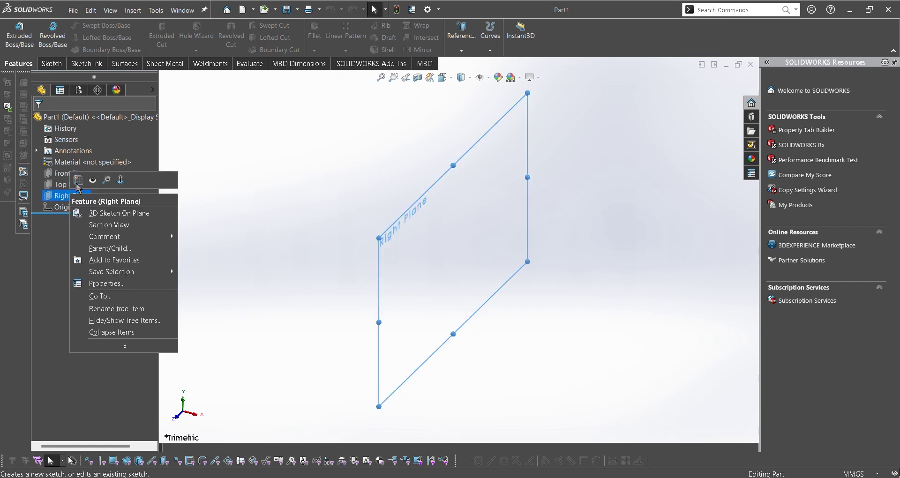
pyautogui.click(80, 179)
pyautogui.scroll(-1, 521, 284)
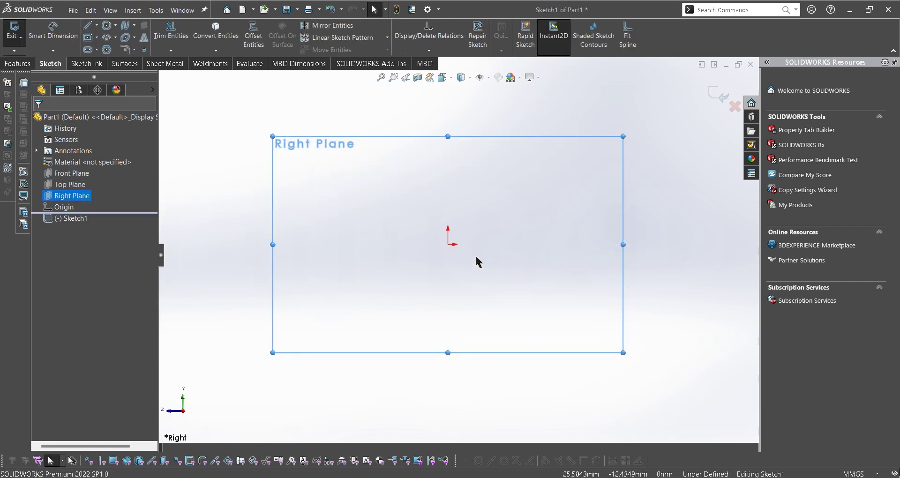
pyautogui.click(97, 24)
pyautogui.click(120, 51)
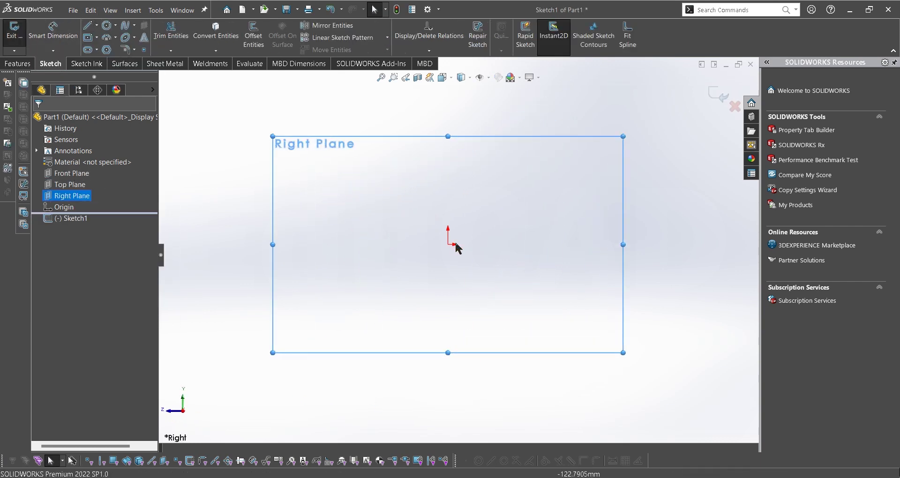
pyautogui.click(452, 244)
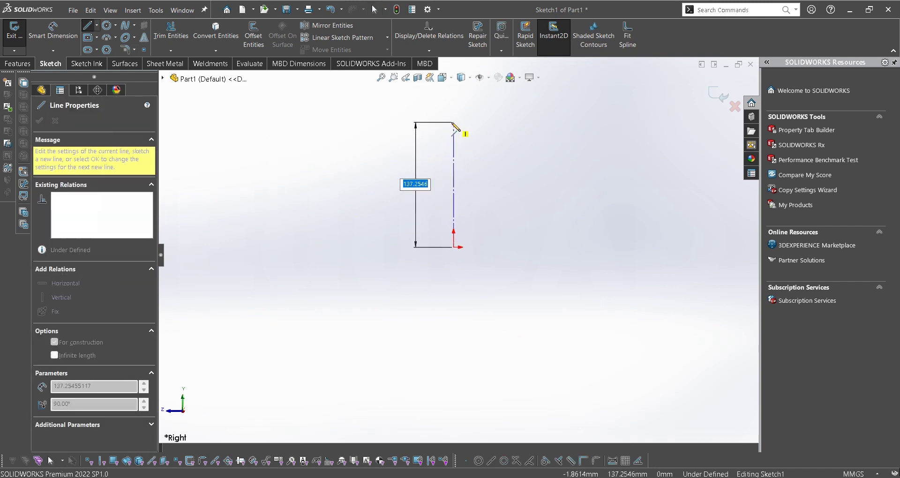
pyautogui.scroll(1, 453, 132)
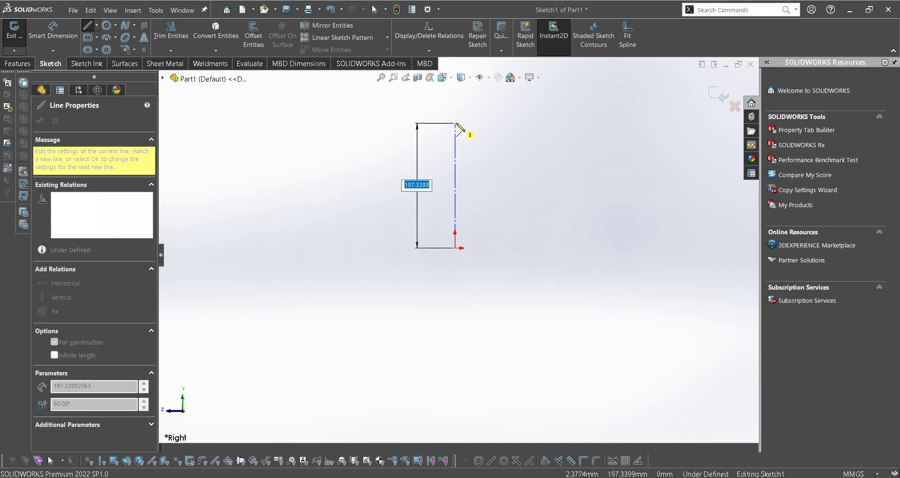
pyautogui.click(458, 126)
pyautogui.rightClick(508, 143)
pyautogui.click(535, 159)
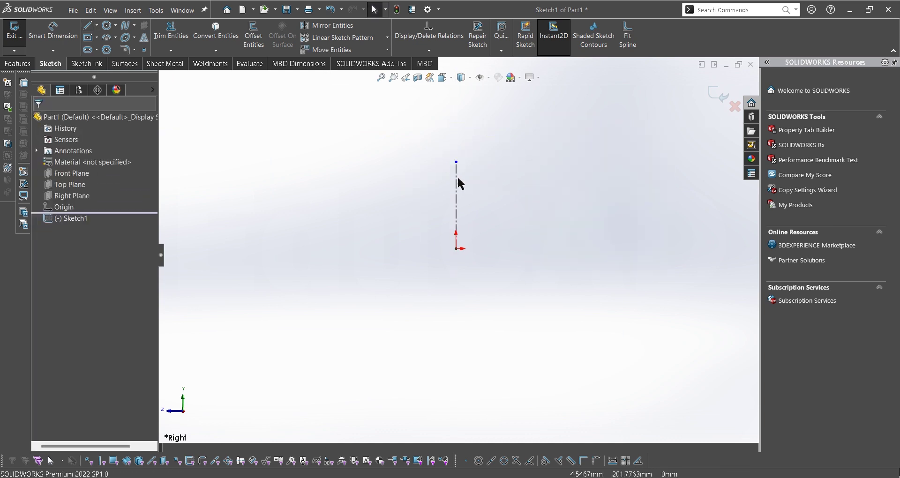
# - Dimension the vertical centerline's length at 250 mm
pyautogui.press('f')
pyautogui.click(55, 38)
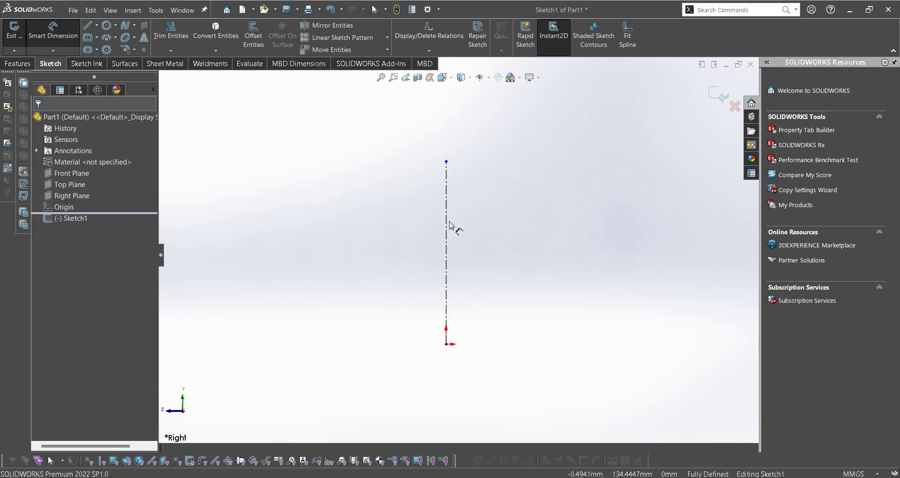
pyautogui.click(537, 223)
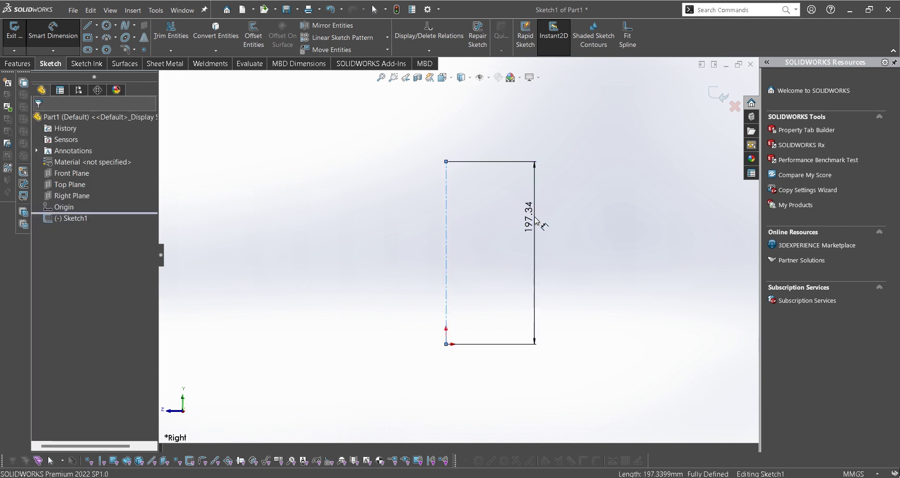
pyautogui.click(537, 223)
pyautogui.write('250')
pyautogui.press('Return')
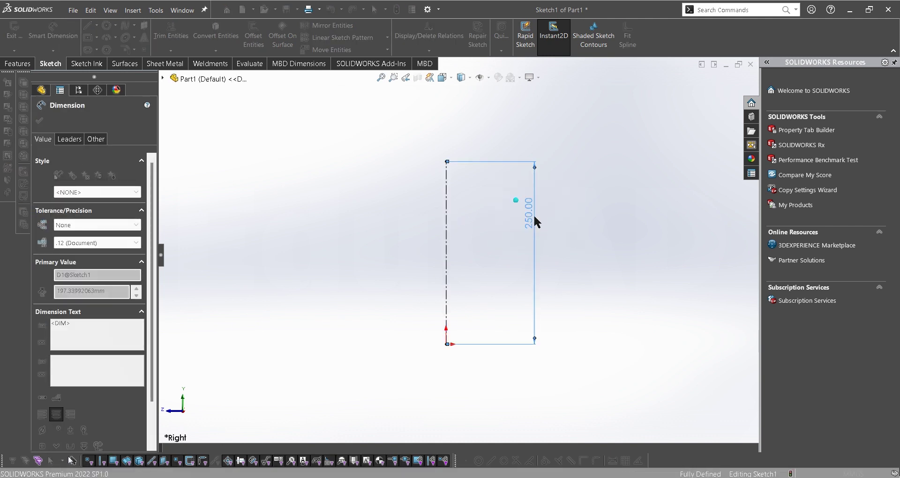
# - Draw a horizontal midpoint line about 177 mm long centred on the origin
pyautogui.click(96, 25)
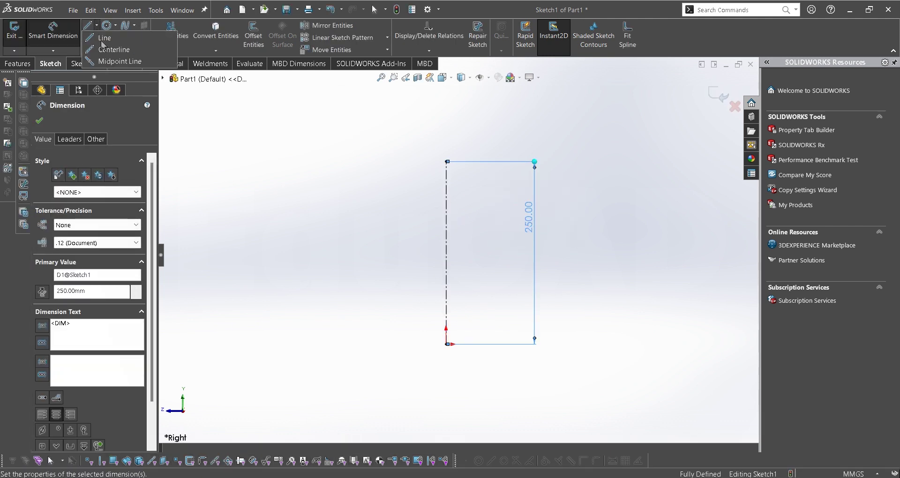
pyautogui.click(107, 62)
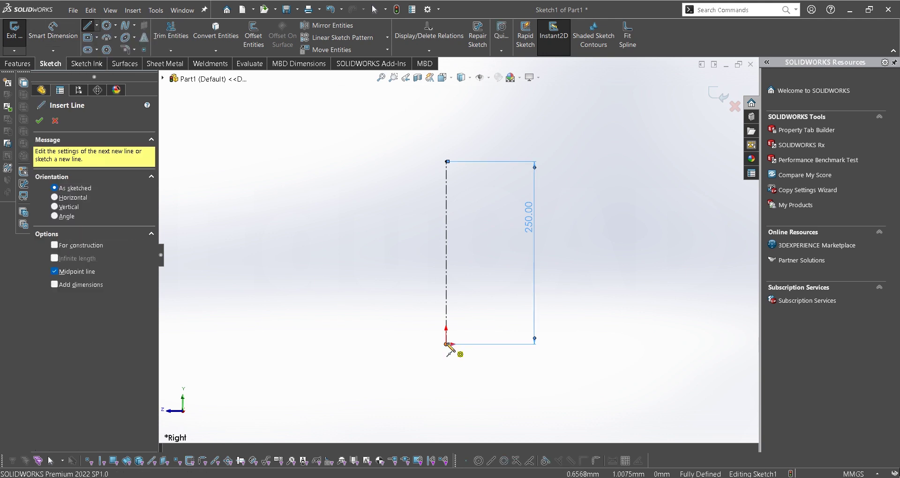
pyautogui.click(446, 345)
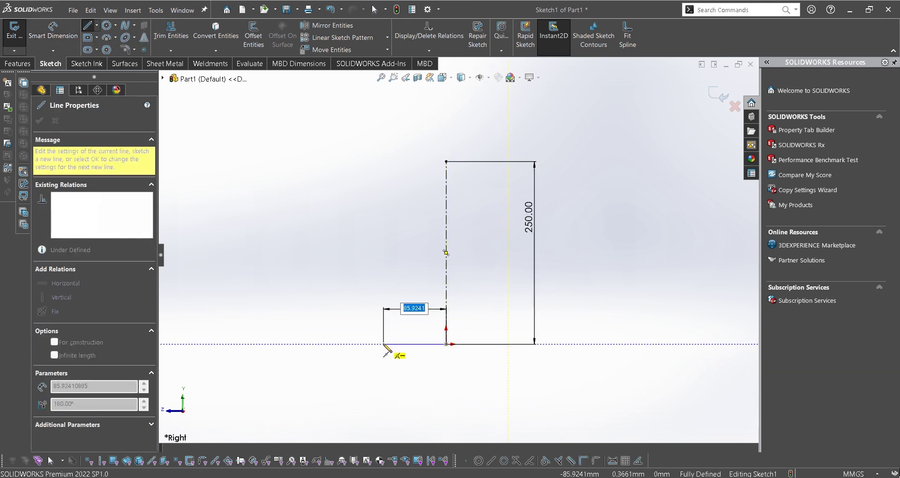
pyautogui.click(382, 345)
pyautogui.doubleClick(488, 250)
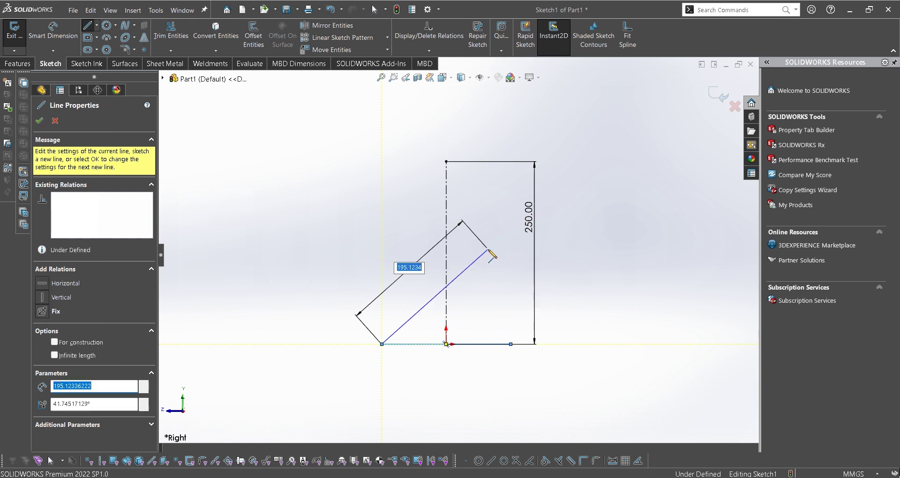
# - Draw a horizontal midpoint line about 118 mm long centred on the vertical centerline's upper endpoint
pyautogui.click(446, 162)
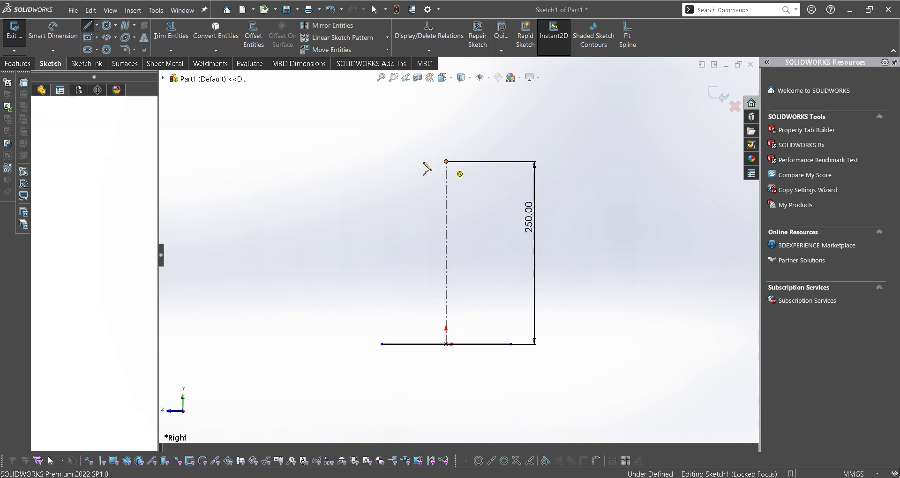
pyautogui.click(403, 162)
pyautogui.rightClick(431, 116)
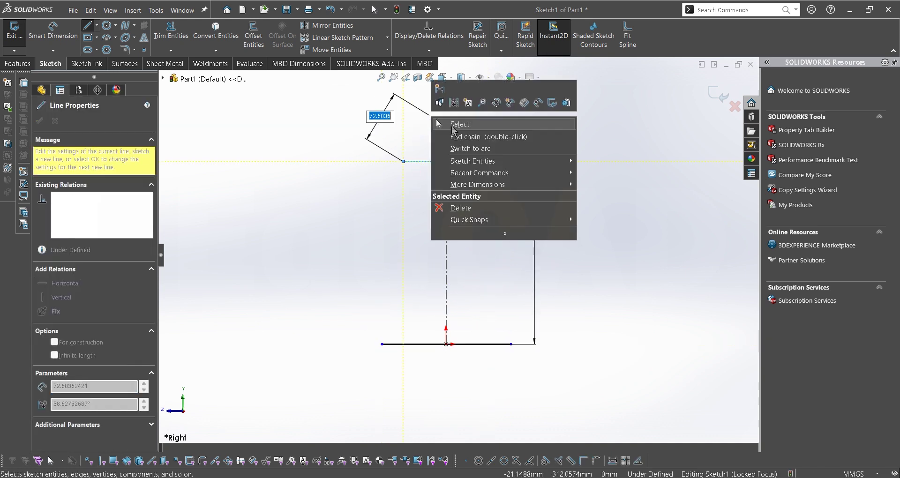
pyautogui.click(452, 127)
pyautogui.scroll(-1, 466, 167)
pyautogui.scroll(1, 466, 168)
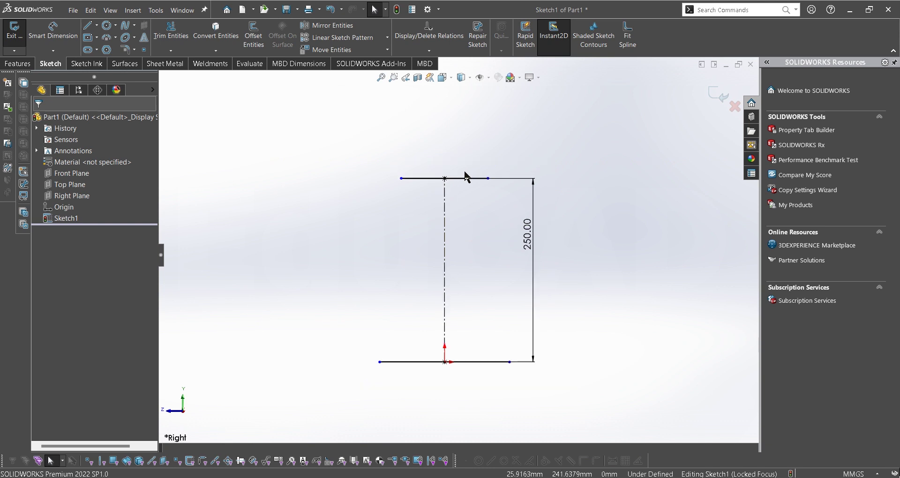
# - Dimension the lower horizontal line's length at 175 mm
pyautogui.click(56, 37)
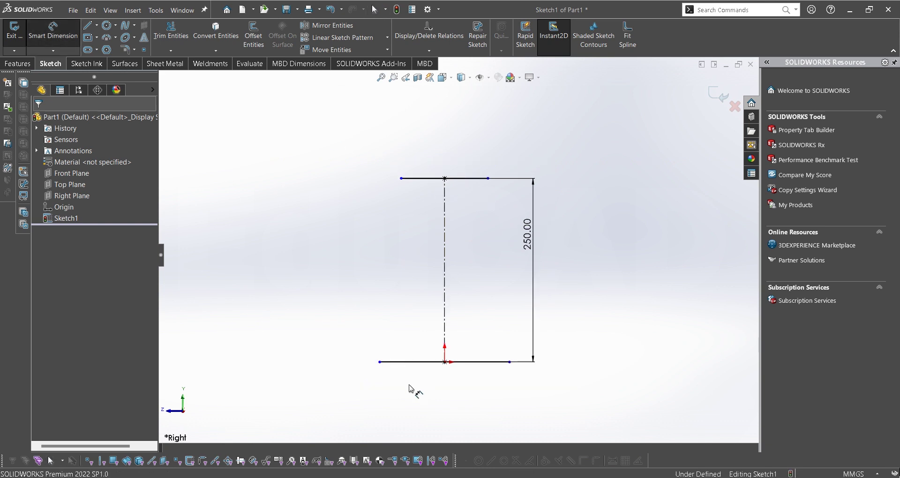
pyautogui.click(410, 362)
pyautogui.click(411, 389)
pyautogui.write('1')
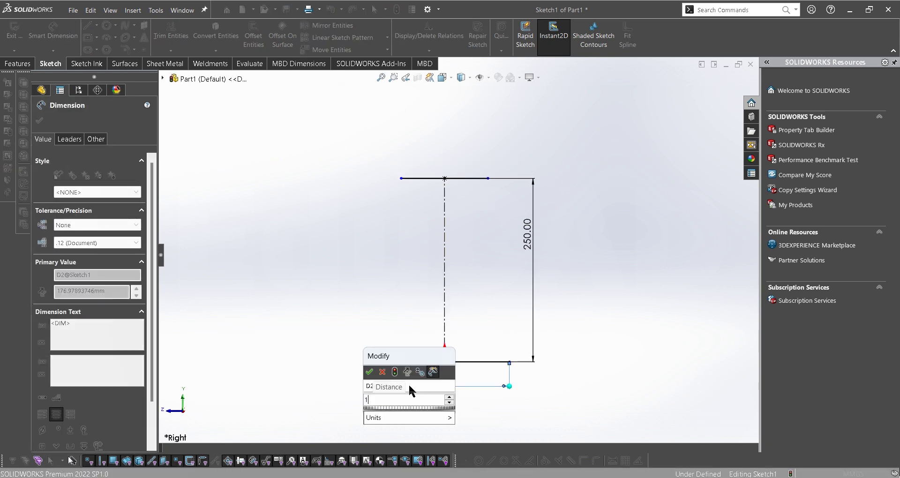
pyautogui.write('75')
pyautogui.press('Return')
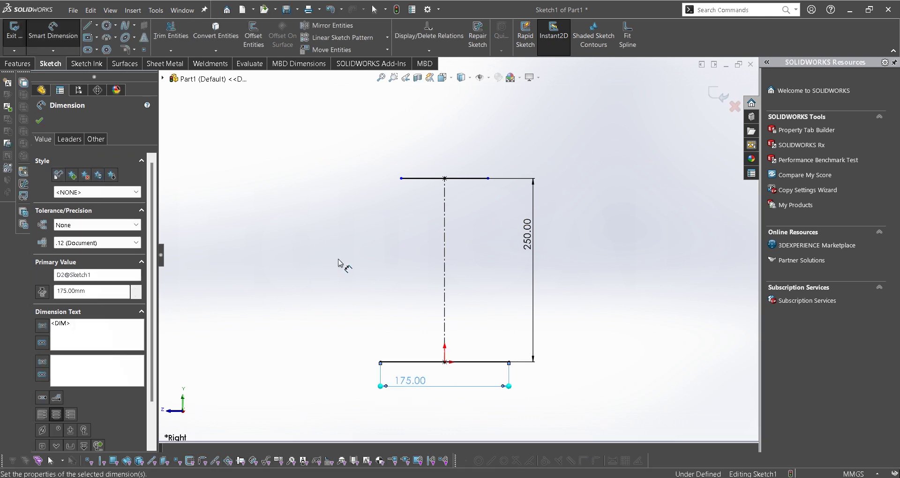
pyautogui.rightClick(341, 262)
pyautogui.click(365, 289)
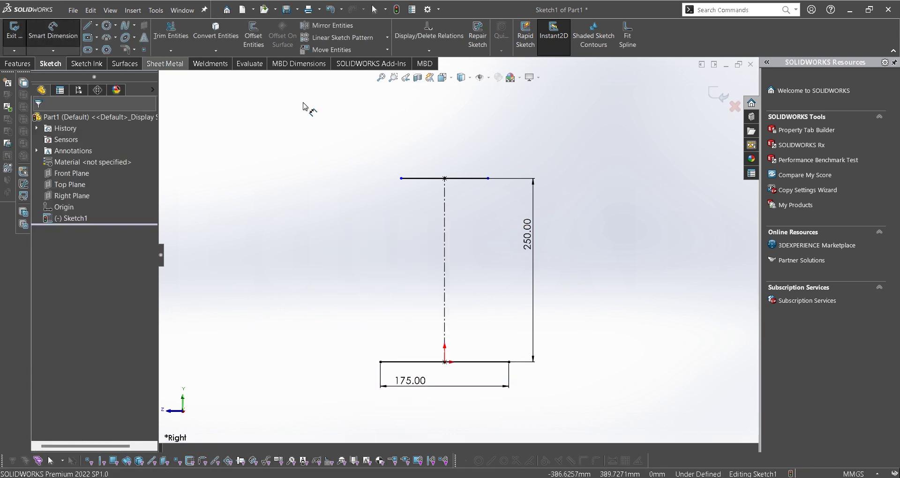
# - Dimension the upper horizontal line's length at 125 mm
pyautogui.click(419, 182)
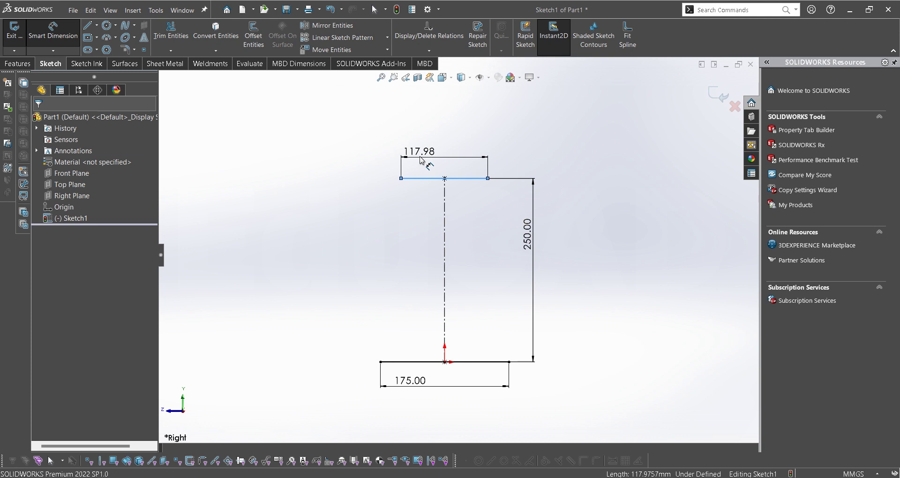
pyautogui.click(421, 160)
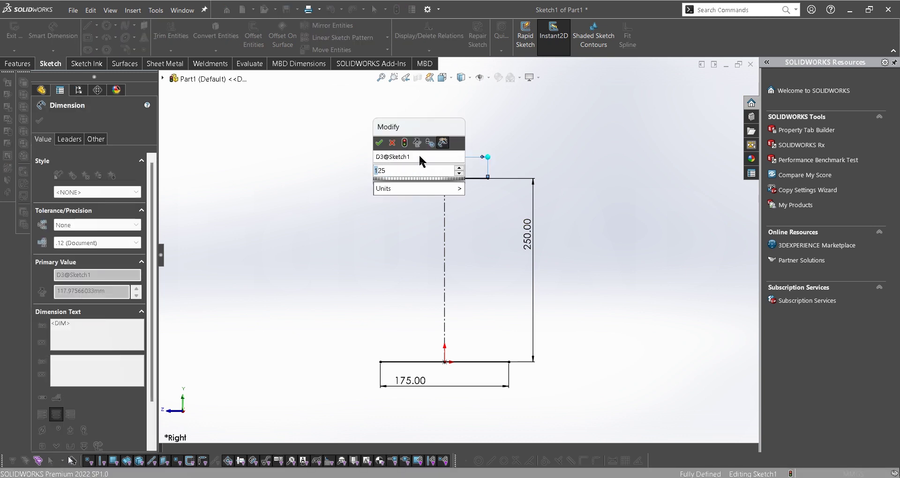
pyautogui.press('Return')
pyautogui.rightClick(381, 211)
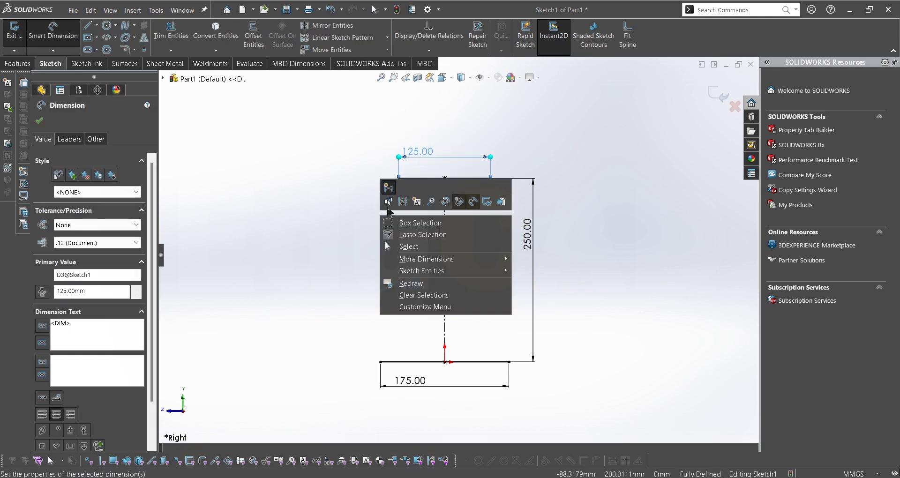
pyautogui.click(409, 246)
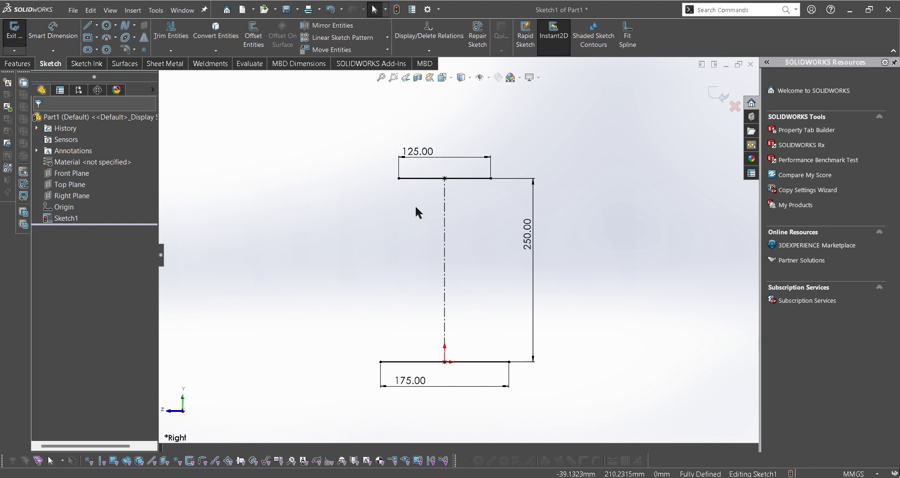
# - Draw a slanted centerline joining the left endpoints of the upper and lower horizontal lines
pyautogui.click(96, 26)
pyautogui.click(117, 44)
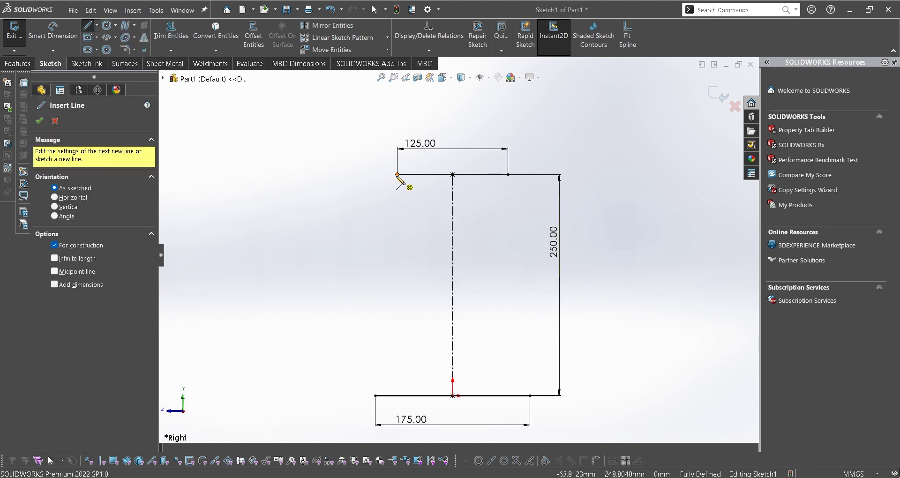
pyautogui.click(397, 175)
pyautogui.click(375, 395)
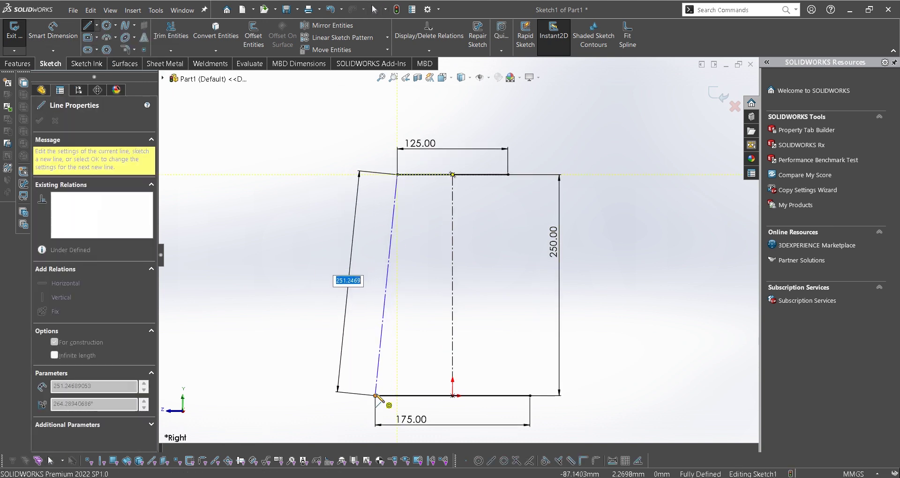
pyautogui.press('Escape')
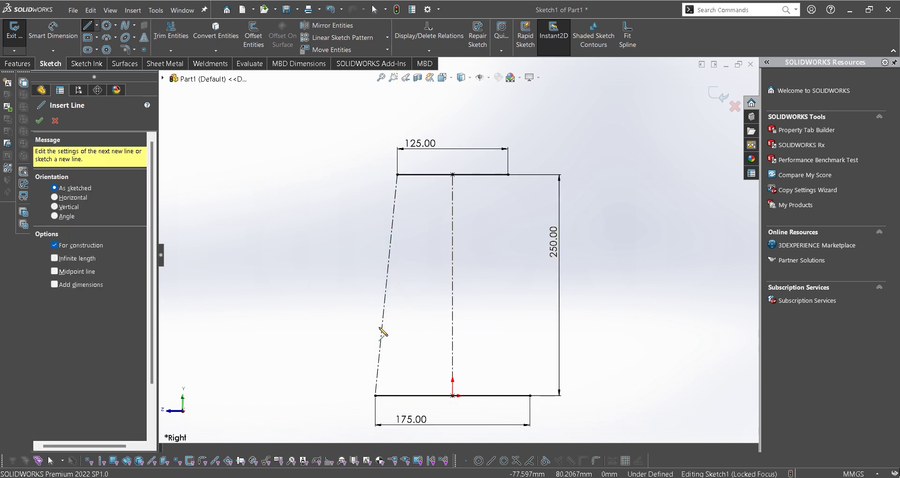
# - Draw three horizontal centerlines from the slanted centerline to the vertical centerline, about 72, 140 and 196 mm above the base line
pyautogui.click(382, 332)
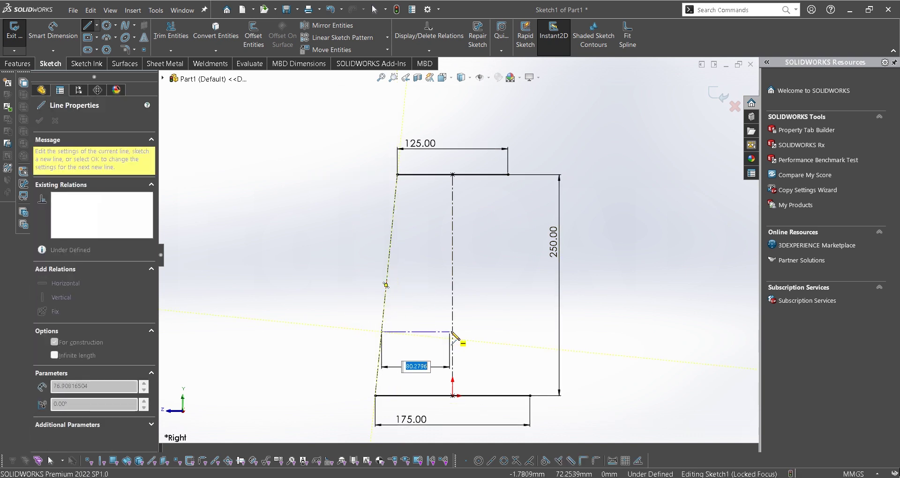
pyautogui.click(453, 332)
pyautogui.press('Escape')
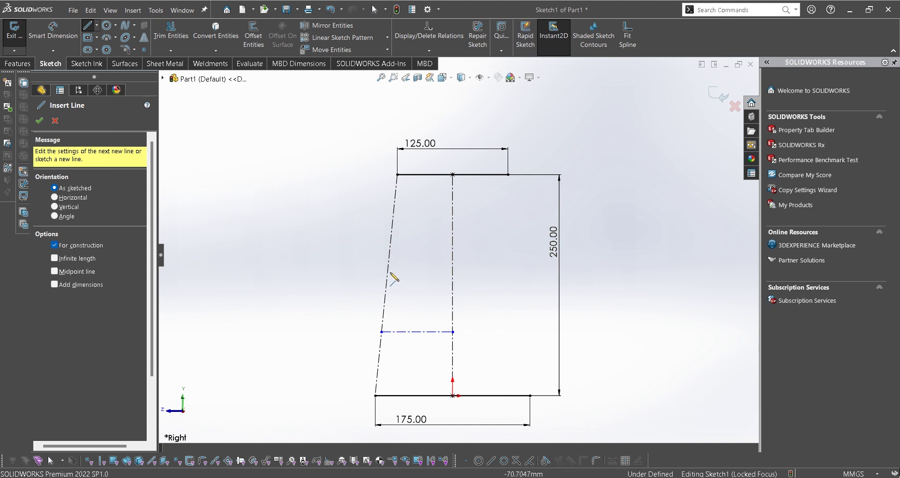
pyautogui.click(388, 273)
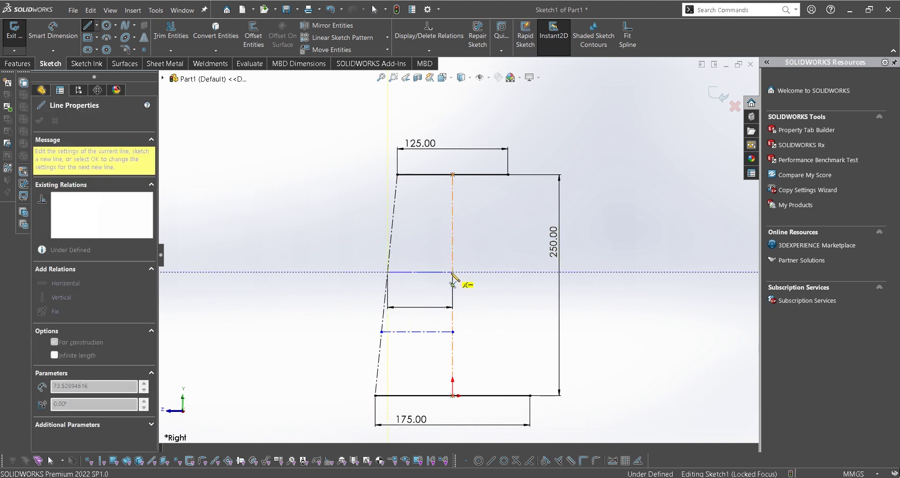
pyautogui.click(453, 272)
pyautogui.press('Escape')
pyautogui.click(394, 223)
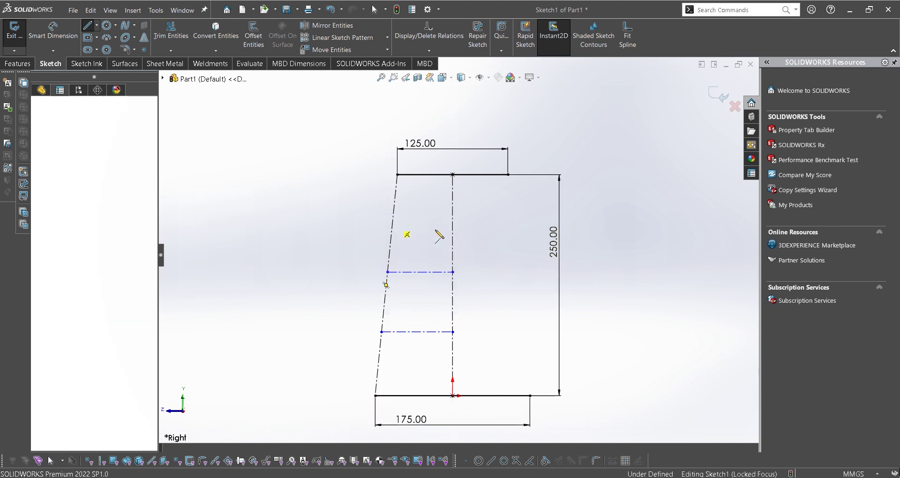
pyautogui.click(453, 222)
pyautogui.rightClick(347, 190)
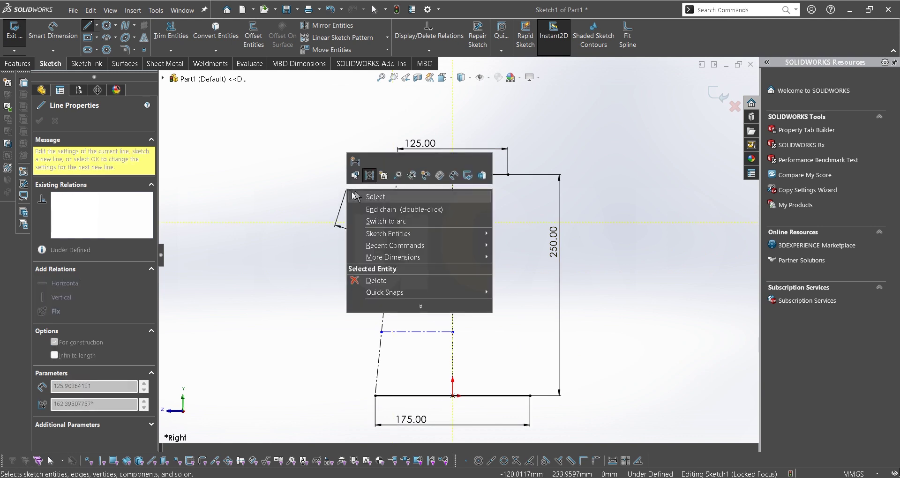
pyautogui.click(363, 195)
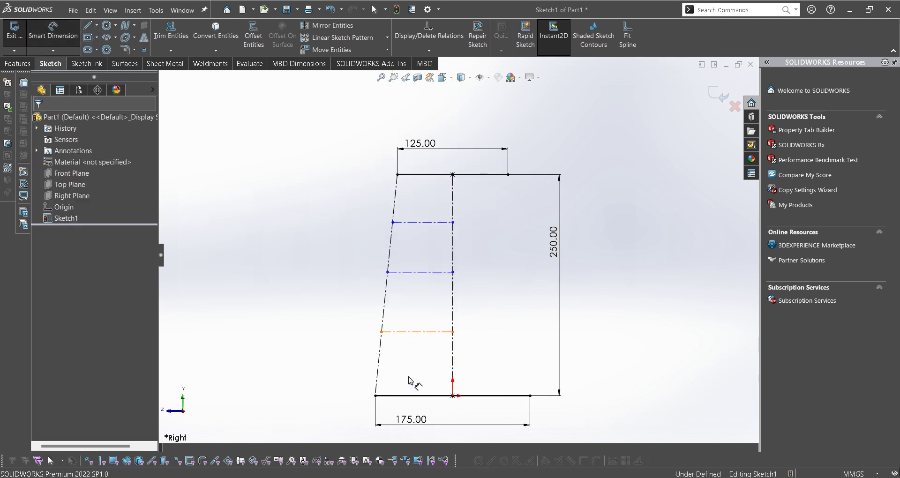
# - Dimension the lowest horizontal centerline at 70 mm above the base line
pyautogui.click(408, 396)
pyautogui.click(333, 366)
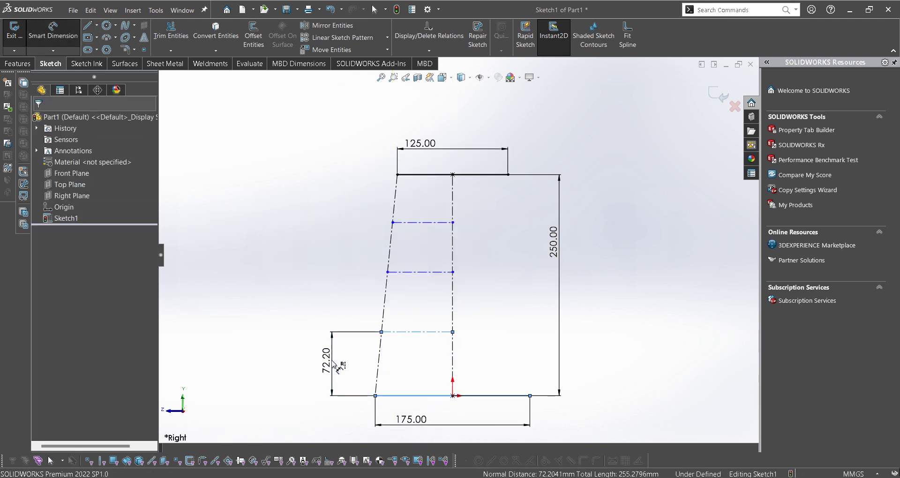
pyautogui.press('Return')
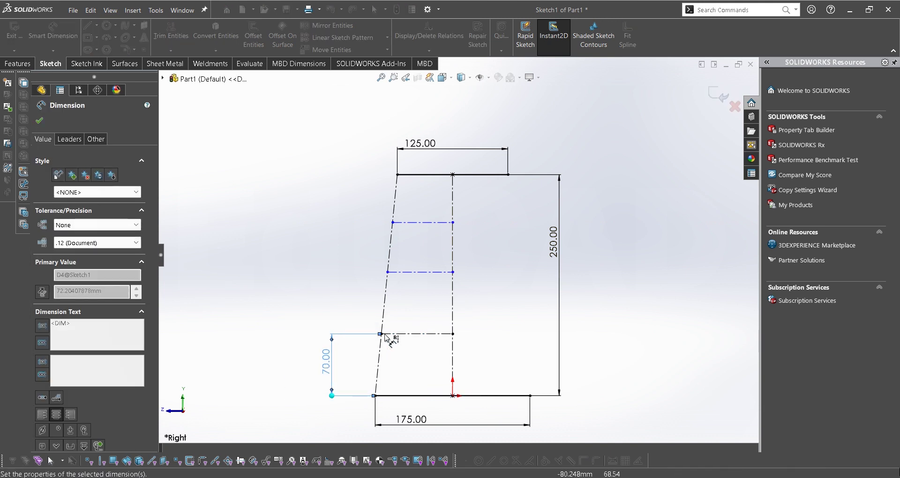
# - Dimension the distance between the lowest and middle horizontal centerlines at 60 mm
pyautogui.click(406, 273)
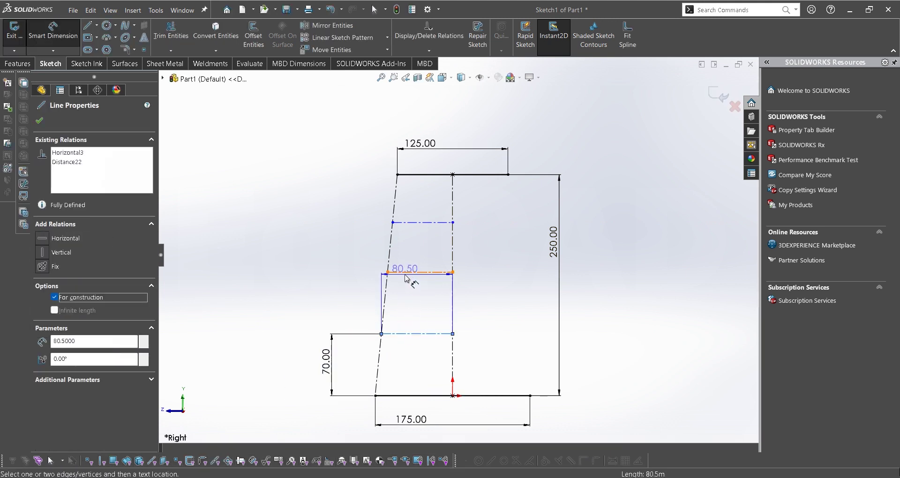
pyautogui.click(357, 334)
pyautogui.click(338, 305)
pyautogui.write('60')
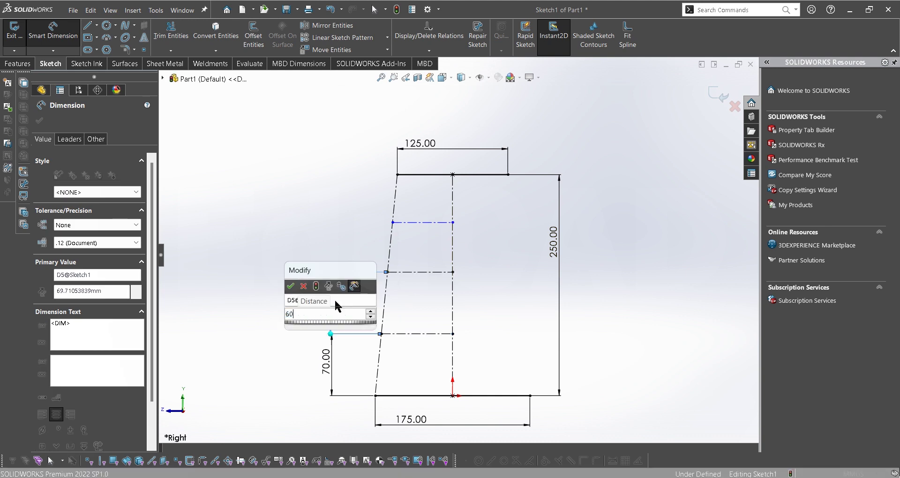
pyautogui.press('Return')
# - Dimension the distance between the middle and highest horizontal centerlines at 60 mm
pyautogui.click(423, 223)
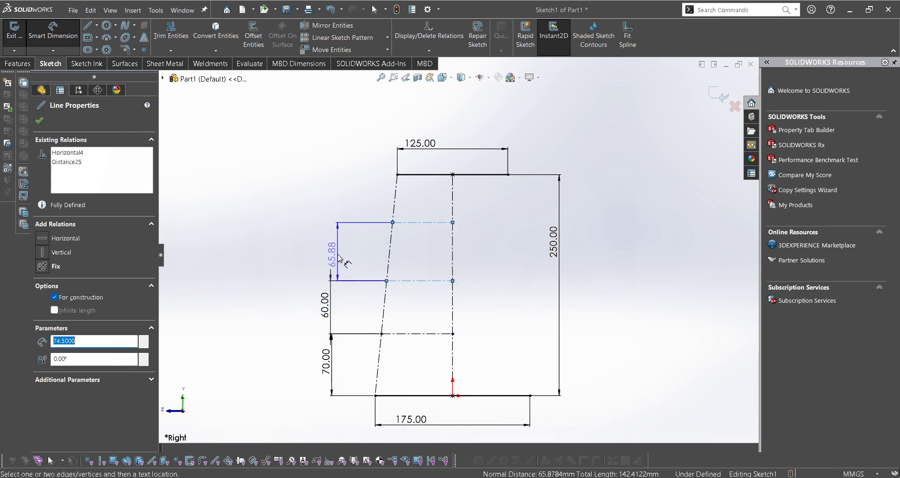
pyautogui.click(341, 259)
pyautogui.write('60')
pyautogui.press('Return')
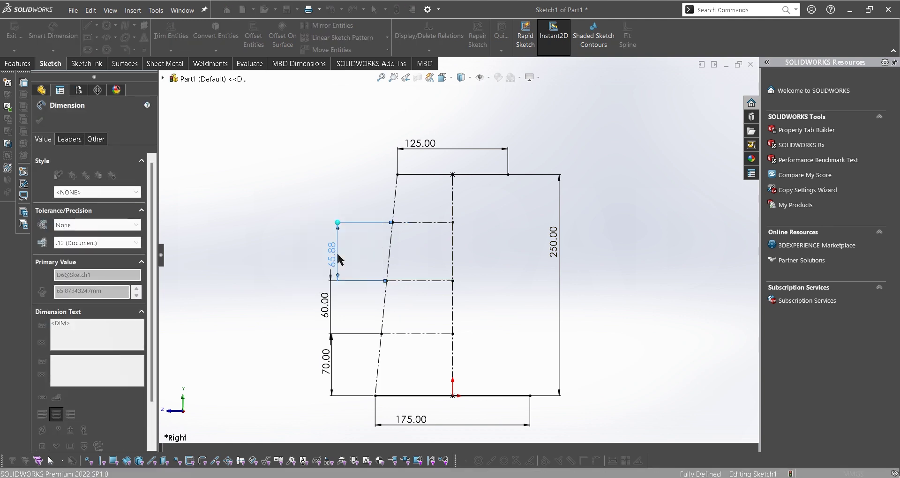
pyautogui.rightClick(318, 164)
pyautogui.click(335, 181)
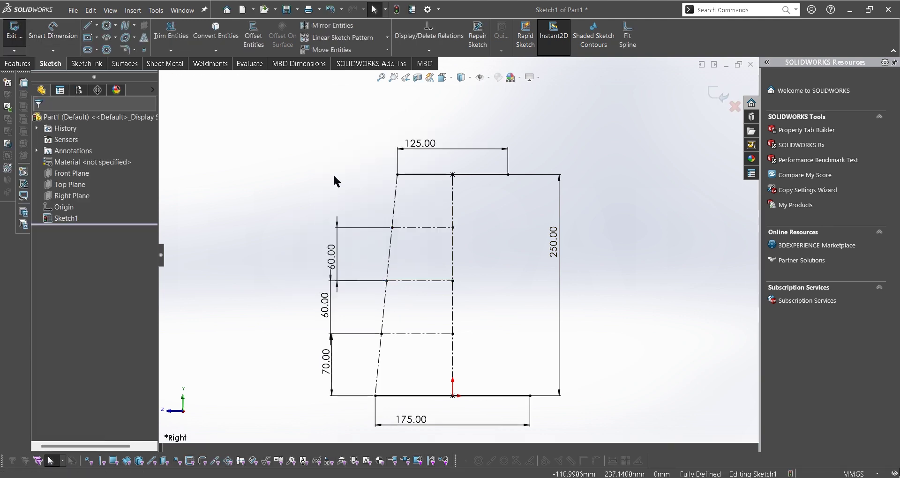
# - Draw two outward-bulging 3-point arcs of about 44 mm radius along the upper two sections of the slanted centerline
pyautogui.click(107, 38)
pyautogui.scroll(-2, 392, 207)
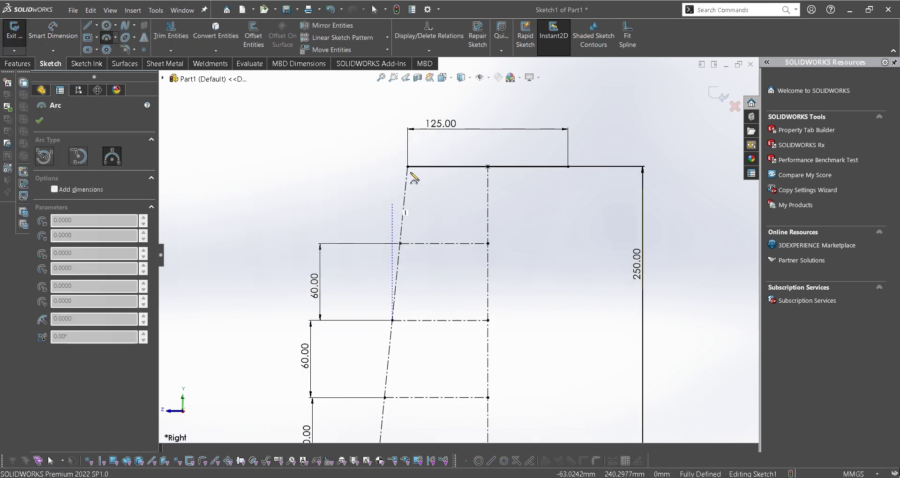
pyautogui.click(401, 243)
pyautogui.click(392, 223)
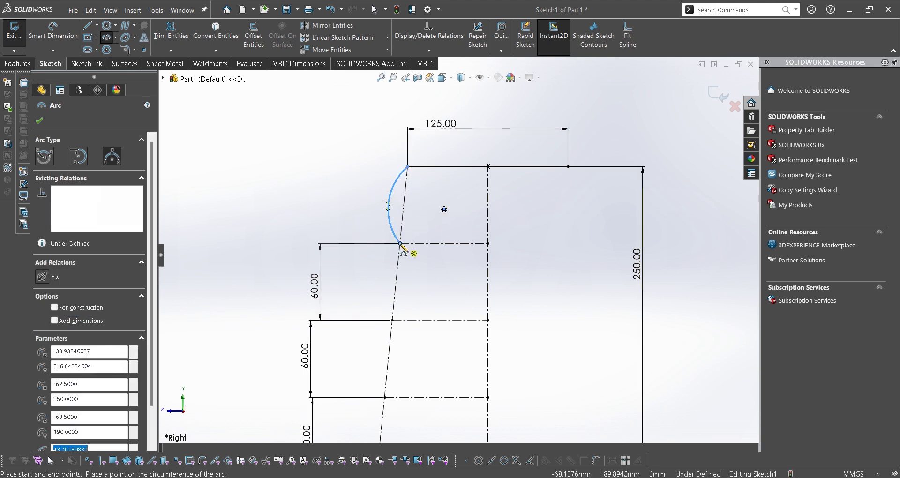
pyautogui.click(393, 320)
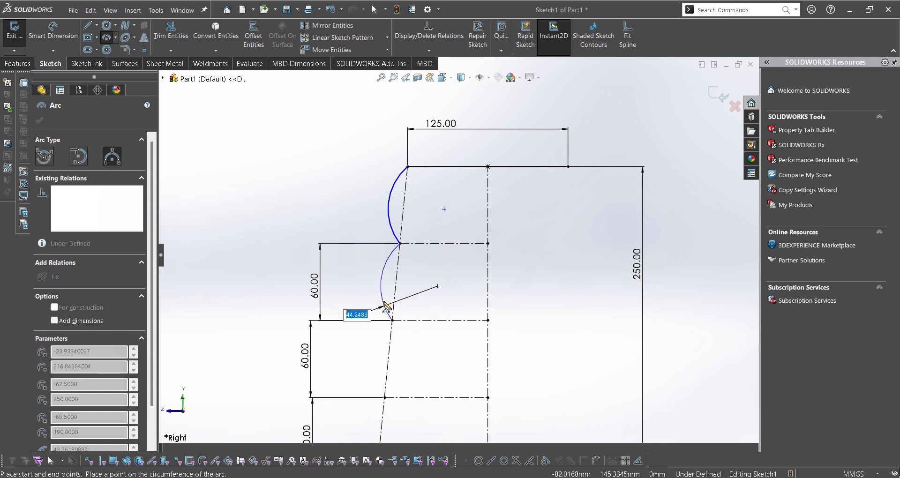
pyautogui.click(384, 306)
# - Draw outward-bulging 3-point arcs along the slanted centerline's lower two sections, about 37 mm radius above and 48 mm radius below
pyautogui.scroll(2, 385, 306)
pyautogui.click(423, 336)
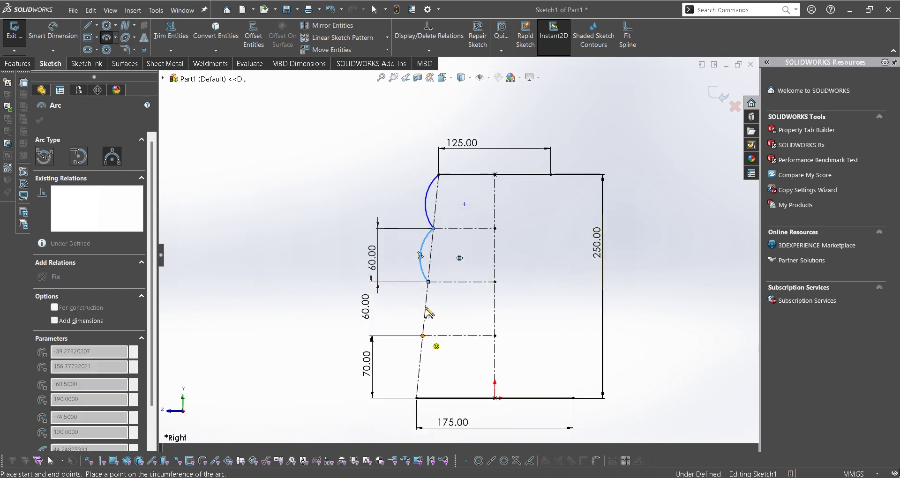
pyautogui.click(428, 283)
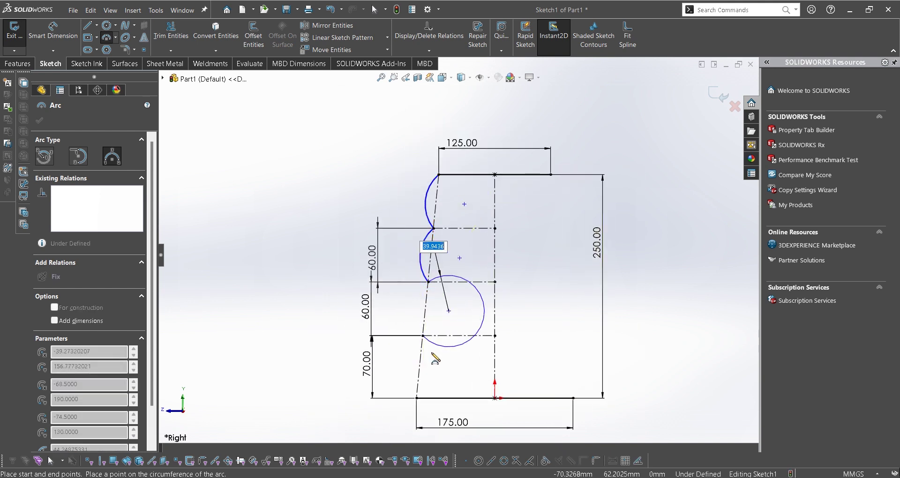
pyautogui.click(411, 308)
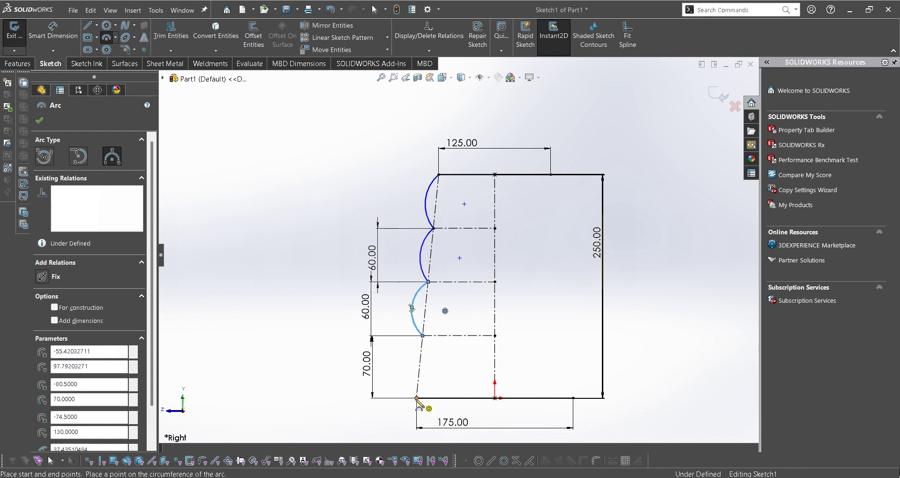
pyautogui.click(417, 398)
pyautogui.click(422, 336)
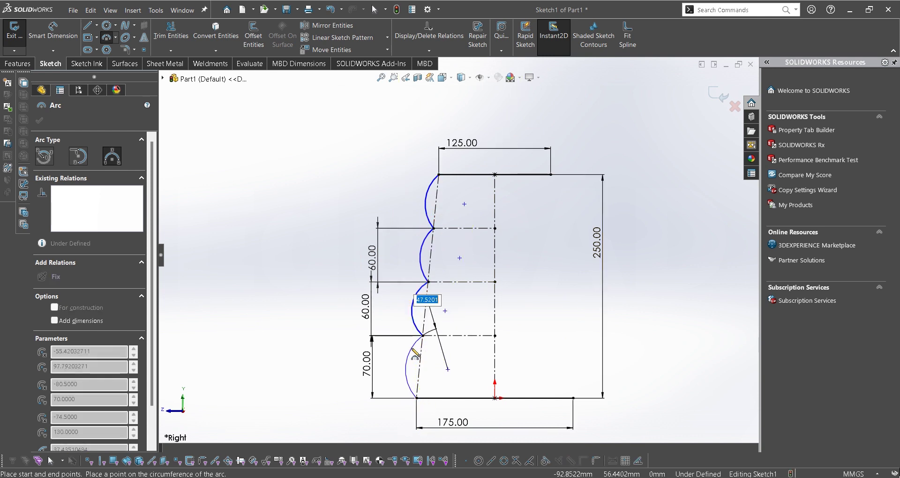
pyautogui.click(410, 359)
pyautogui.rightClick(383, 354)
pyautogui.click(410, 359)
# - Dimension the lowest arc's radius at 55 mm
pyautogui.click(65, 42)
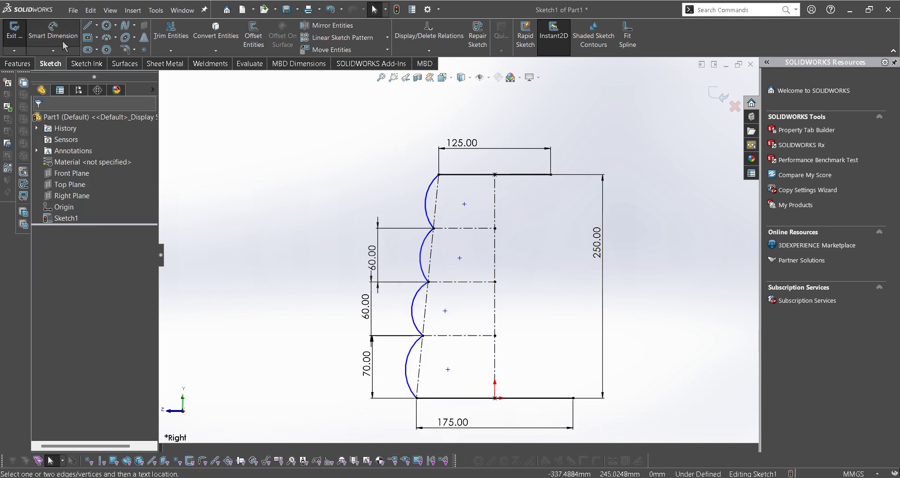
pyautogui.scroll(-2, 415, 347)
pyautogui.click(413, 351)
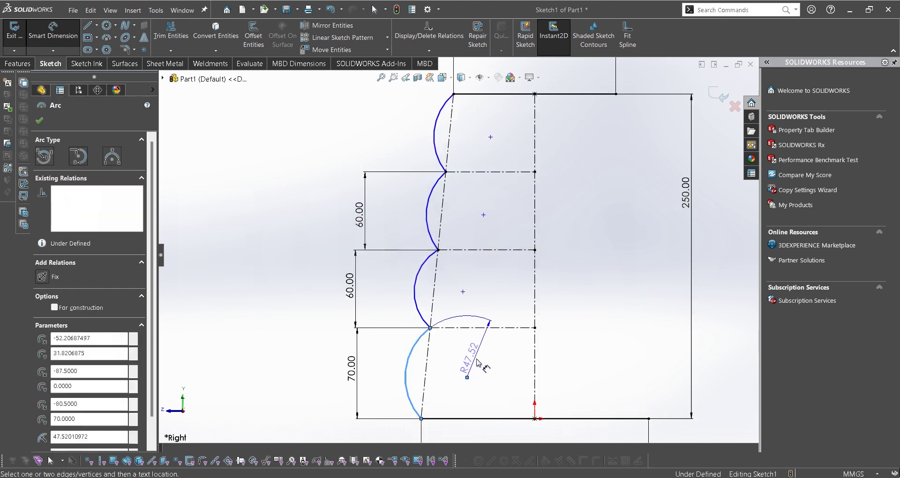
pyautogui.click(445, 370)
pyautogui.press('Return')
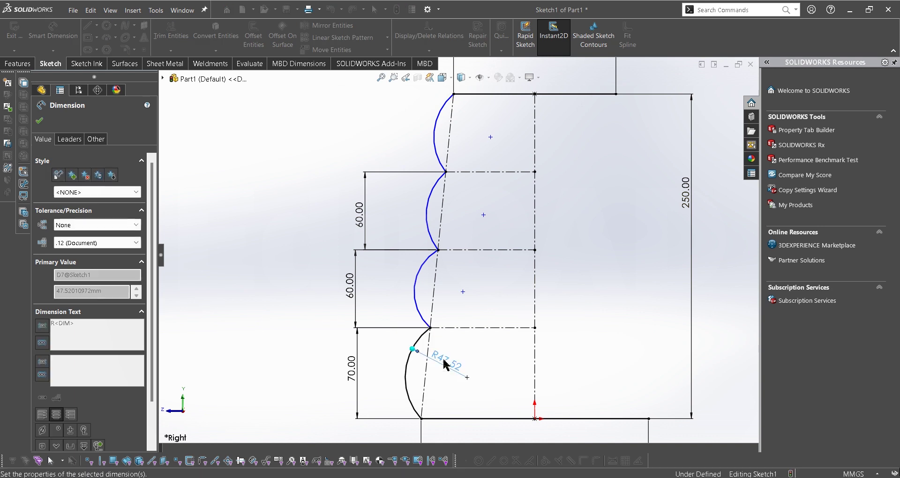
pyautogui.doubleClick(446, 365)
pyautogui.write('55.00mm')
pyautogui.press('Return')
# - Dimension the radius of the second arc from the base at 55 mm
pyautogui.click(415, 293)
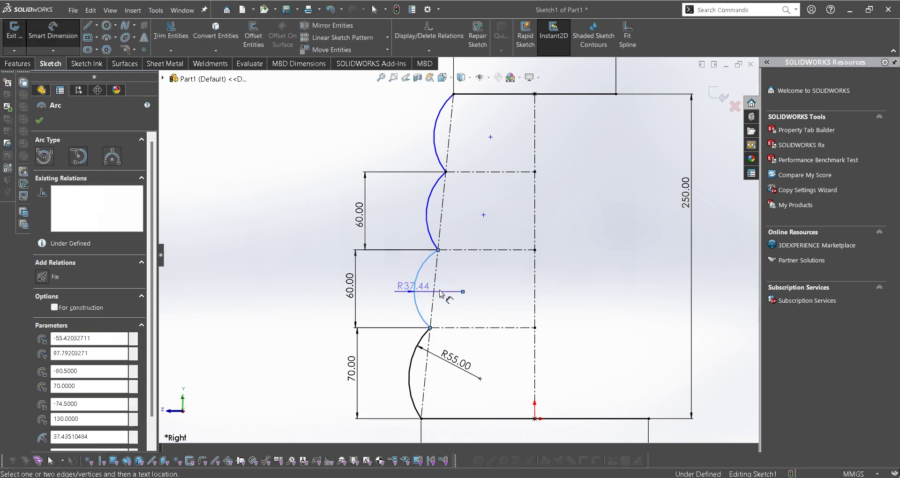
pyautogui.click(441, 294)
pyautogui.write('55')
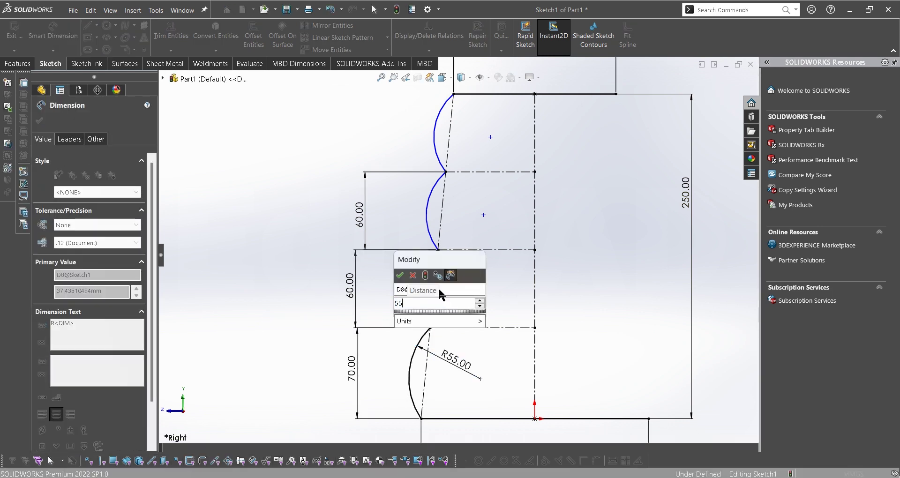
pyautogui.press('Escape')
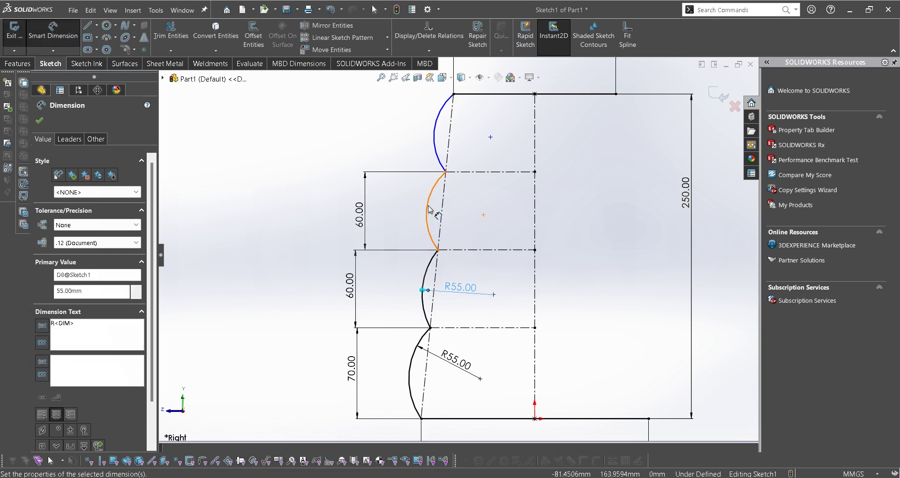
# - Dimension the radius of the third arc from the base at 60 mm
pyautogui.click(451, 215)
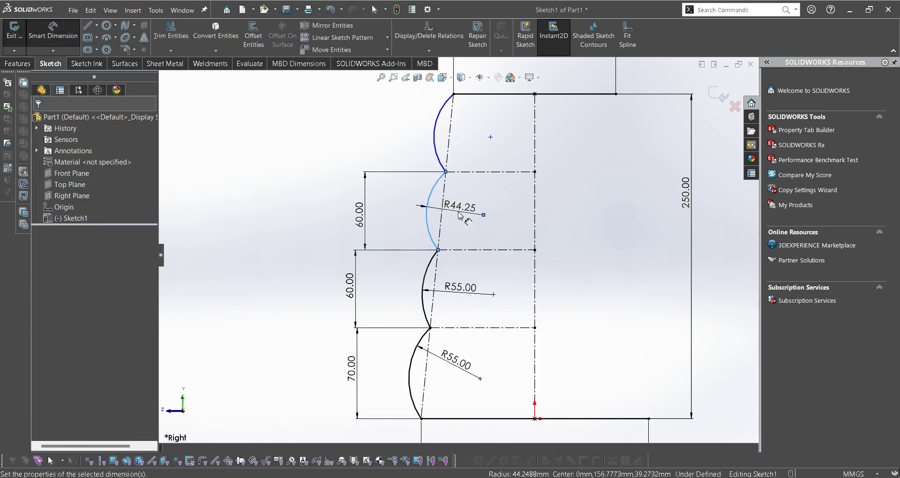
pyautogui.click(460, 216)
pyautogui.press('Return')
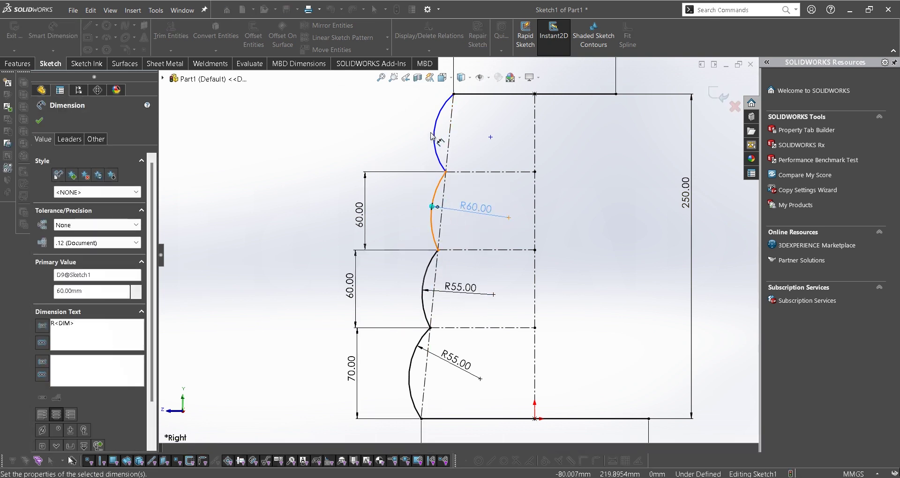
# - Dimension the topmost arc's radius at 60 mm
pyautogui.click(460, 140)
pyautogui.click(463, 142)
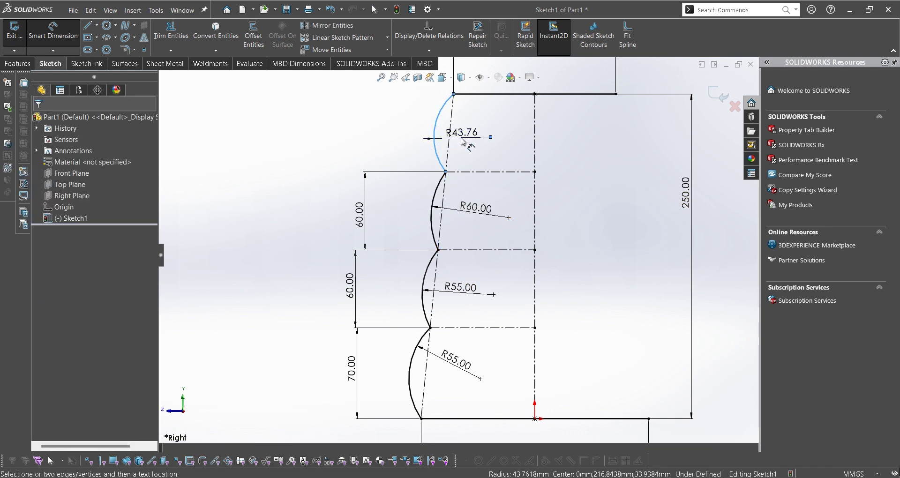
pyautogui.write('65')
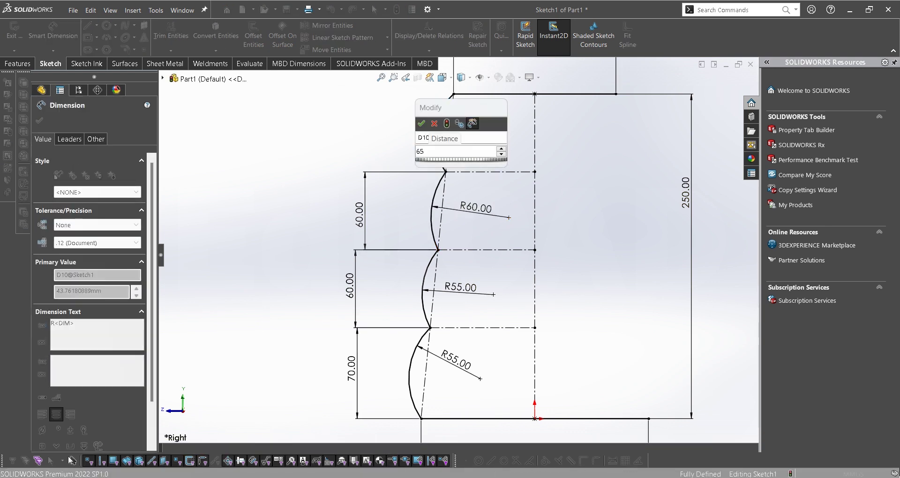
pyautogui.write('0')
pyautogui.press('Return')
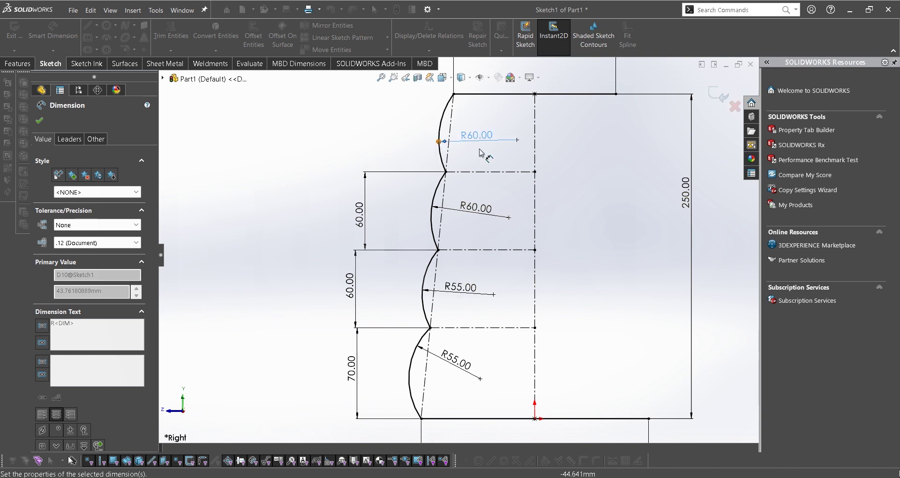
pyautogui.press('f')
pyautogui.rightClick(540, 201)
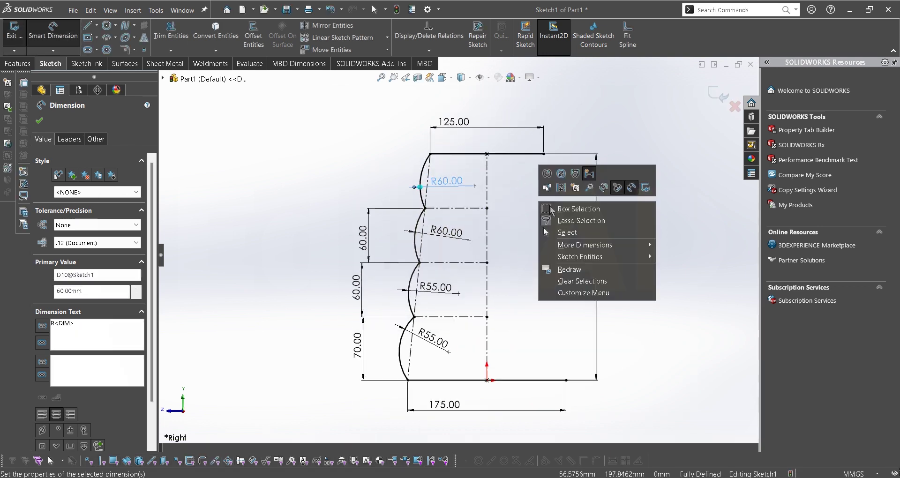
pyautogui.click(568, 234)
# - Convert the 125 mm top line and the 175 mm base line of the profile to construction geometry
pyautogui.scroll(-1, 485, 277)
pyautogui.scroll(1, 476, 272)
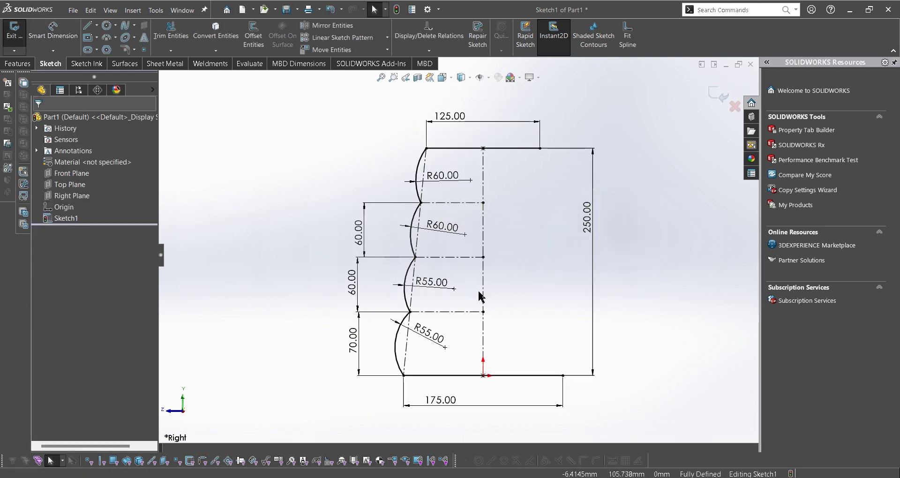
pyautogui.scroll(-1, 482, 314)
pyautogui.scroll(1, 484, 315)
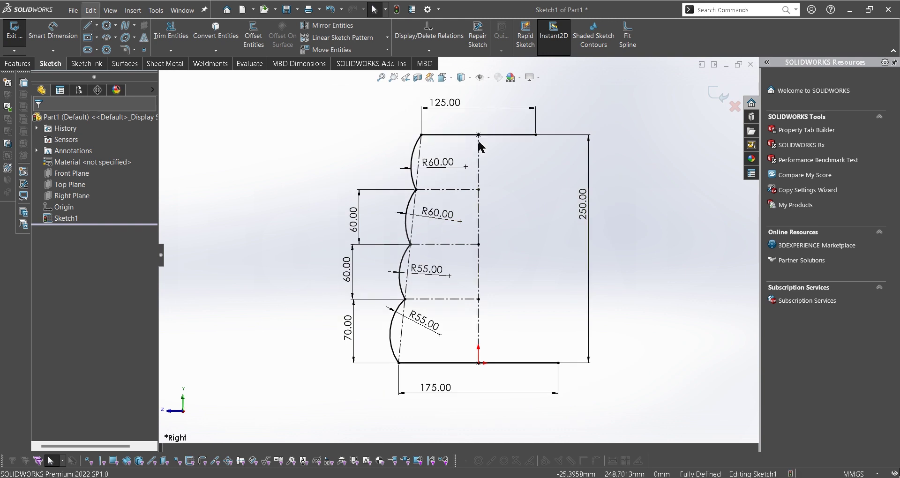
pyautogui.click(500, 136)
pyautogui.rightClick(500, 133)
pyautogui.click(521, 235)
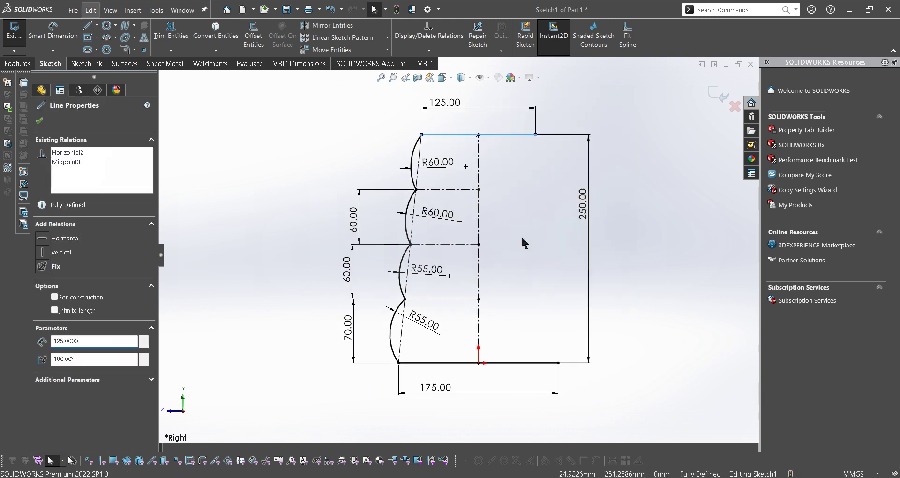
pyautogui.rightClick(527, 362)
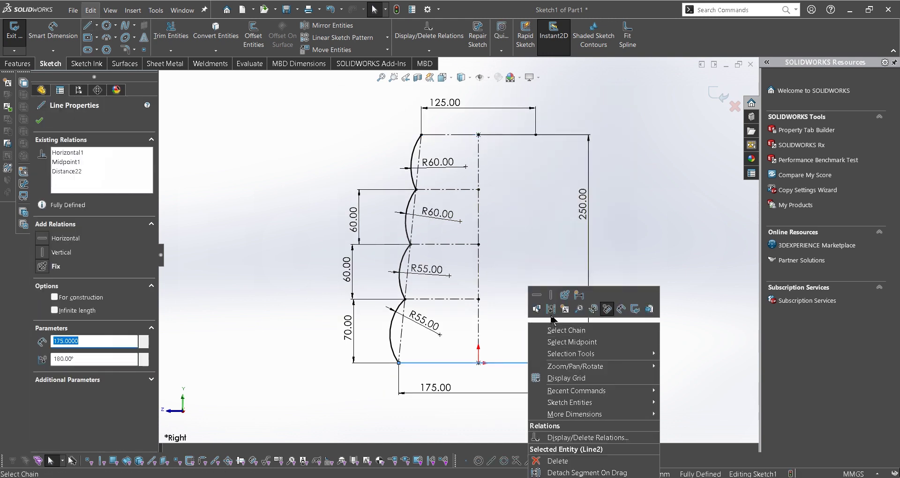
pyautogui.click(551, 309)
pyautogui.scroll(-1, 532, 281)
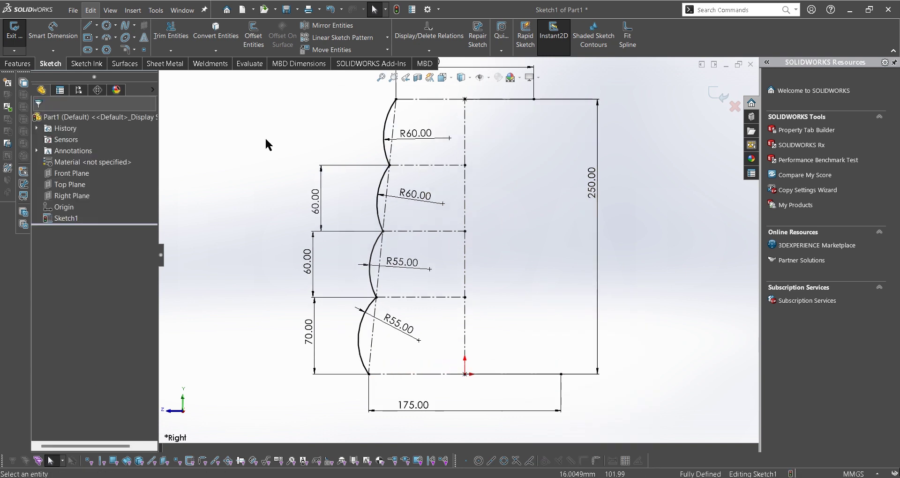
# - Close the half-profile with lines from the lowest arc's end to the origin, up the centreline, and across to the topmost arc's end
pyautogui.click(88, 24)
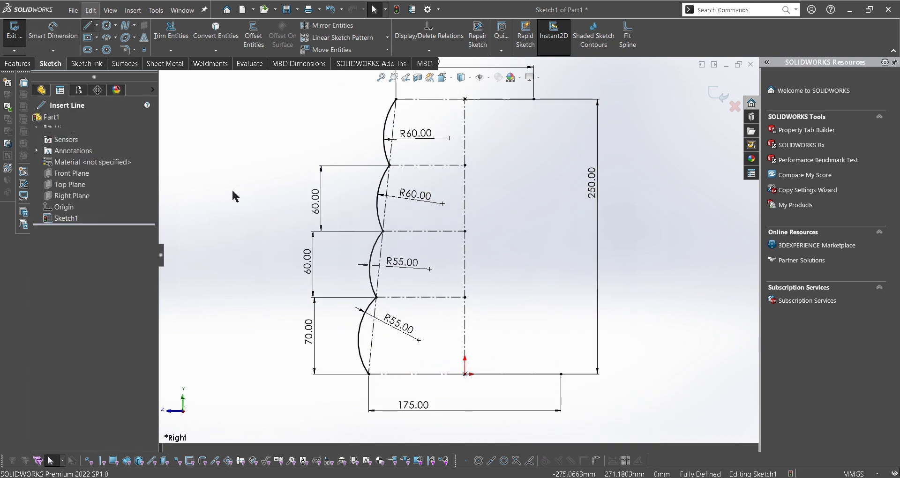
pyautogui.click(370, 375)
pyautogui.click(464, 374)
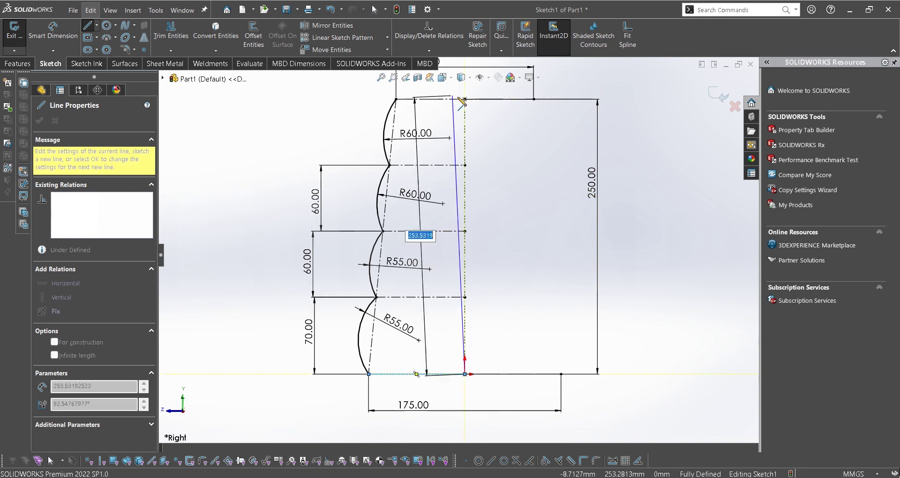
pyautogui.click(465, 99)
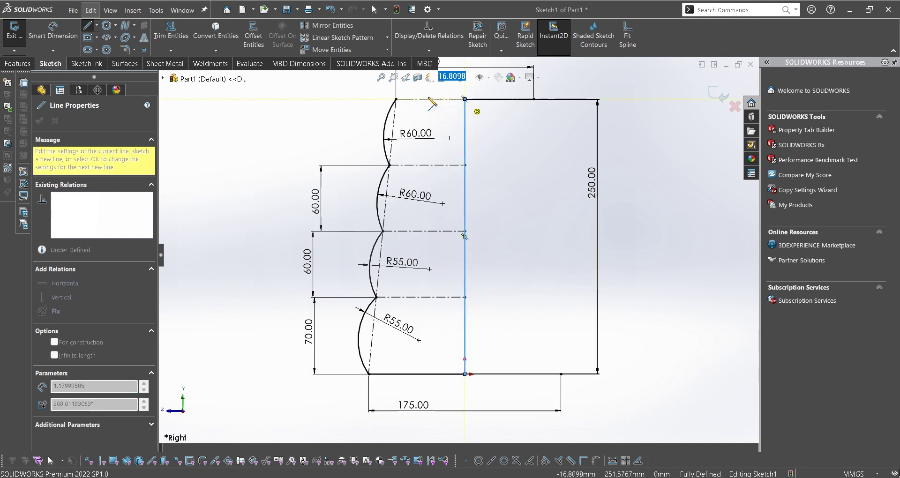
pyautogui.click(396, 99)
pyautogui.rightClick(497, 147)
pyautogui.click(516, 155)
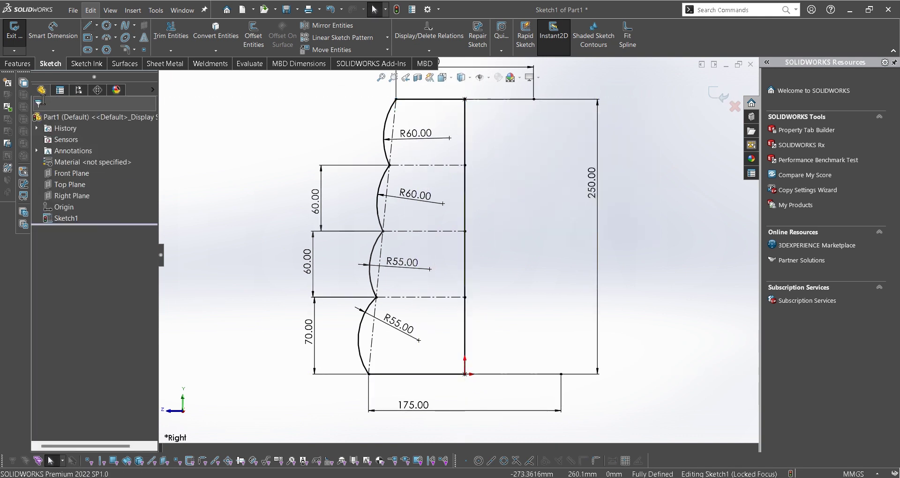
# - Revolve the closed profile 360 degrees about its vertical line on the centreline to form the solid teapot body
pyautogui.click(18, 64)
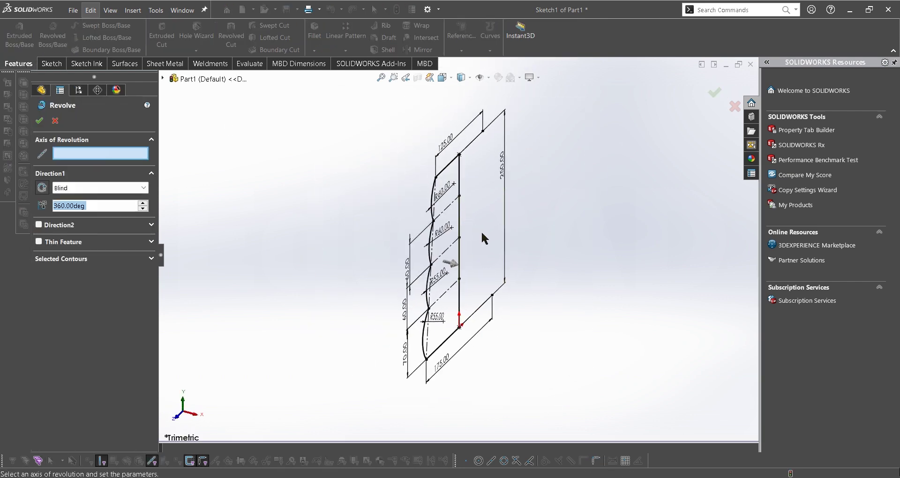
pyautogui.moveTo(515, 266)
pyautogui.mouseDown(button='middle')
pyautogui.moveTo(393, 124)
pyautogui.moveTo(405, 168)
pyautogui.moveTo(407, 144)
pyautogui.mouseUp(button='middle')
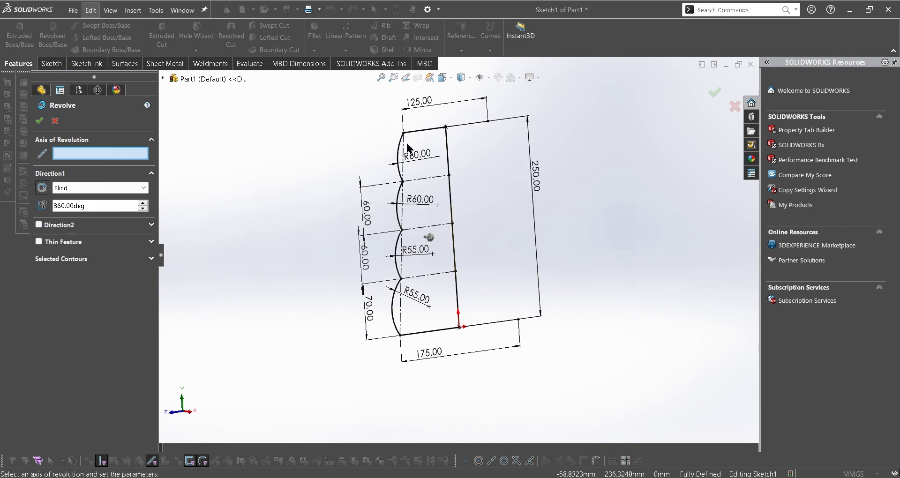
pyautogui.click(455, 258)
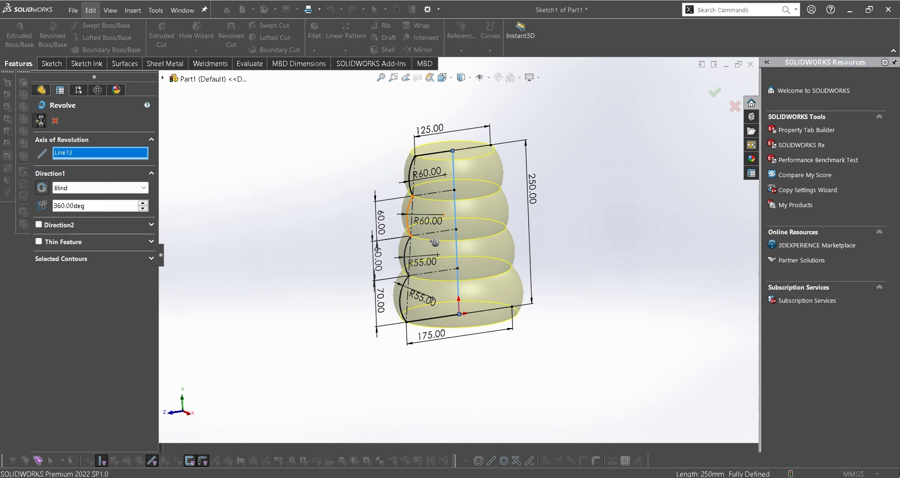
pyautogui.moveTo(446, 243); pyautogui.dragTo(458, 223, button='middle')
pyautogui.press('space')
pyautogui.click(370, 247)
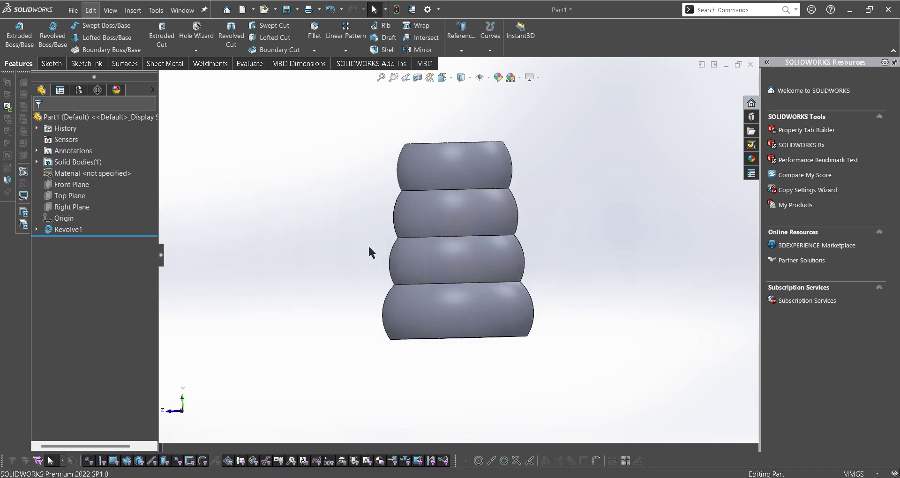
# - Start a sketch on the body's flat bottom face and draw a 150 mm diameter circle centred on the origin
pyautogui.moveTo(416, 209); pyautogui.dragTo(462, 262, button='middle')
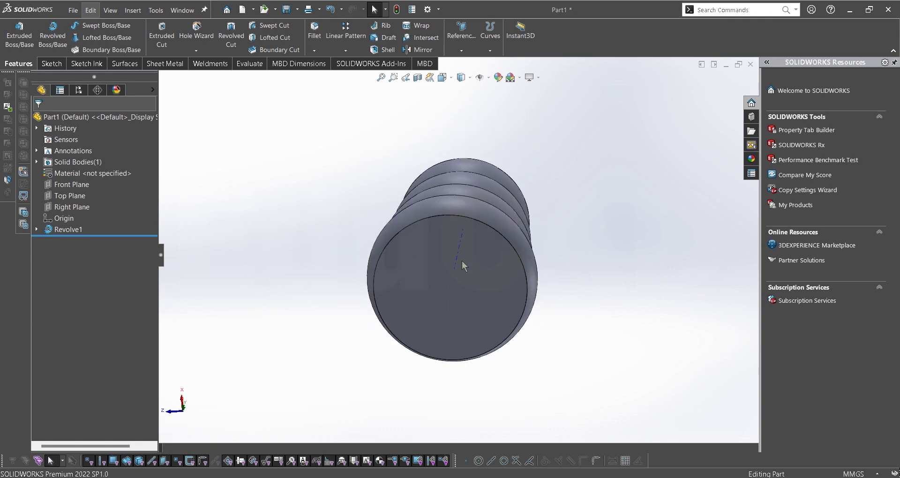
pyautogui.rightClick(462, 261)
pyautogui.click(479, 247)
pyautogui.press('space')
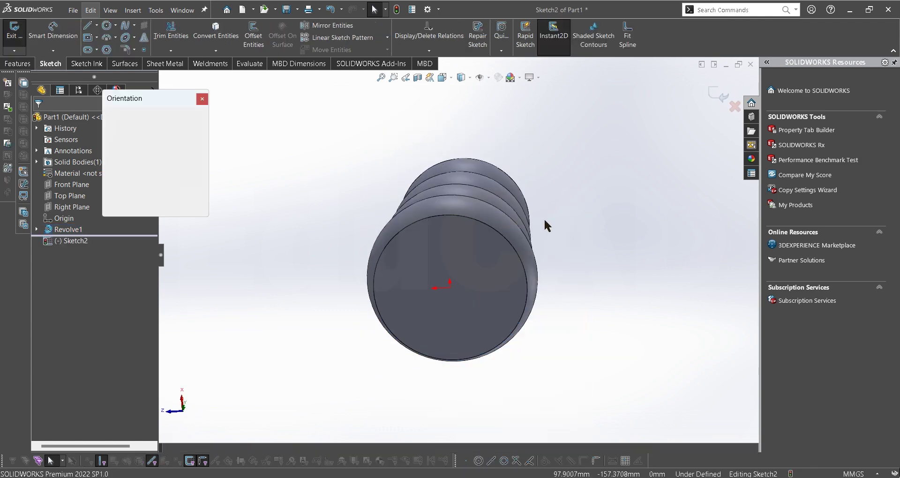
pyautogui.hotkey('ctrl', '8')
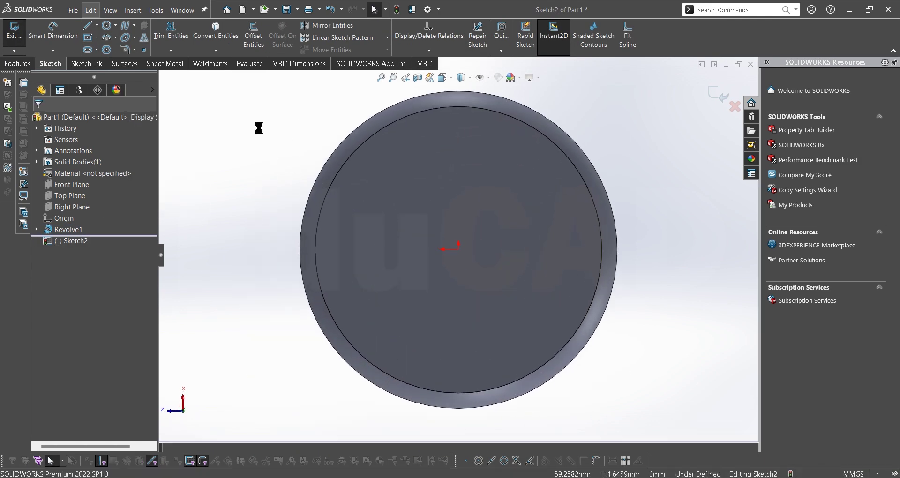
pyautogui.click(460, 251)
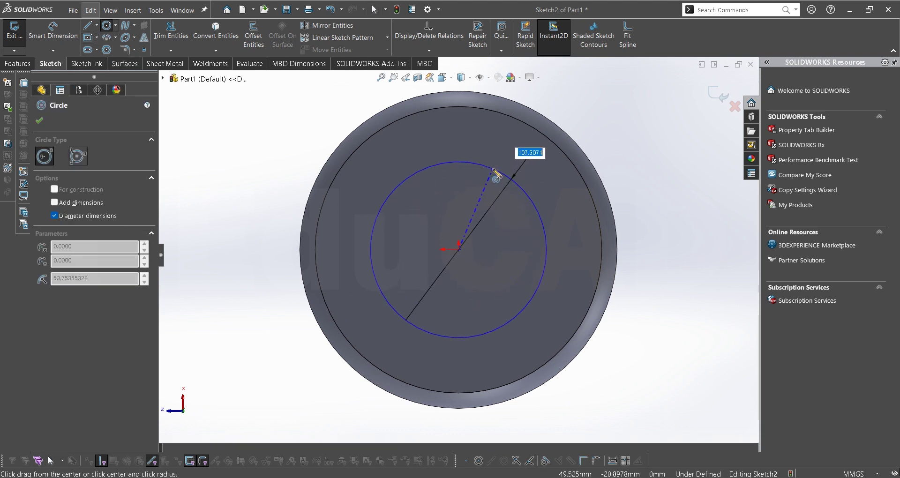
pyautogui.press('Return')
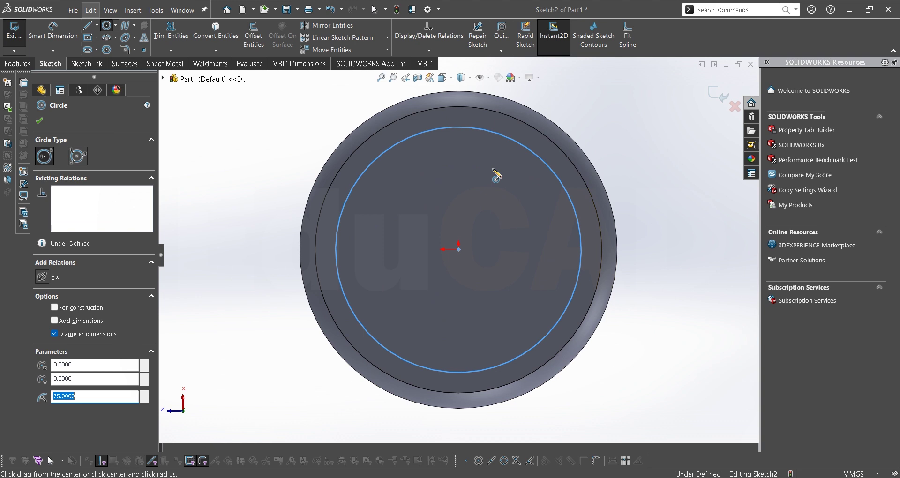
pyautogui.rightClick(678, 144)
pyautogui.click(698, 154)
# - Dimension the bottom circle's diameter at 150 mm
pyautogui.click(53, 33)
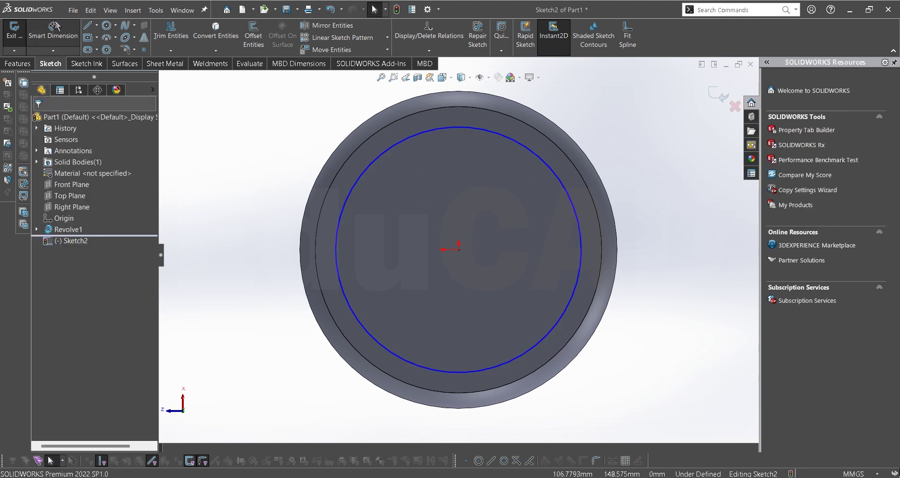
pyautogui.click(581, 244)
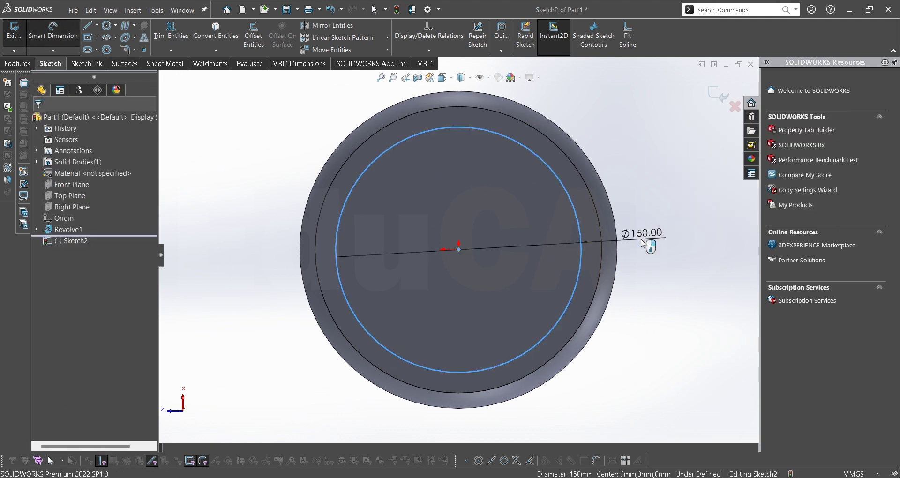
pyautogui.click(640, 237)
pyautogui.write('150')
pyautogui.press('Return')
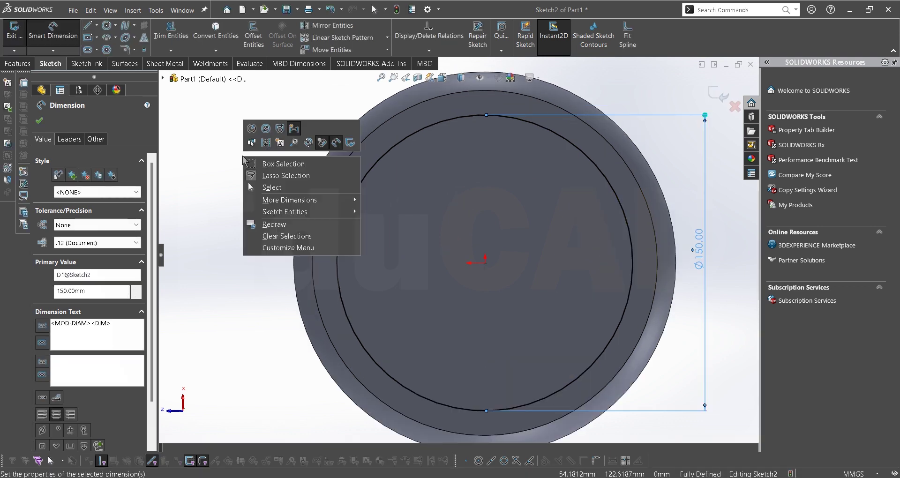
pyautogui.click(272, 187)
# - Extrude-cut the circle 5 mm deep, Blind from the sketch plane, into the underside of the body
pyautogui.click(22, 64)
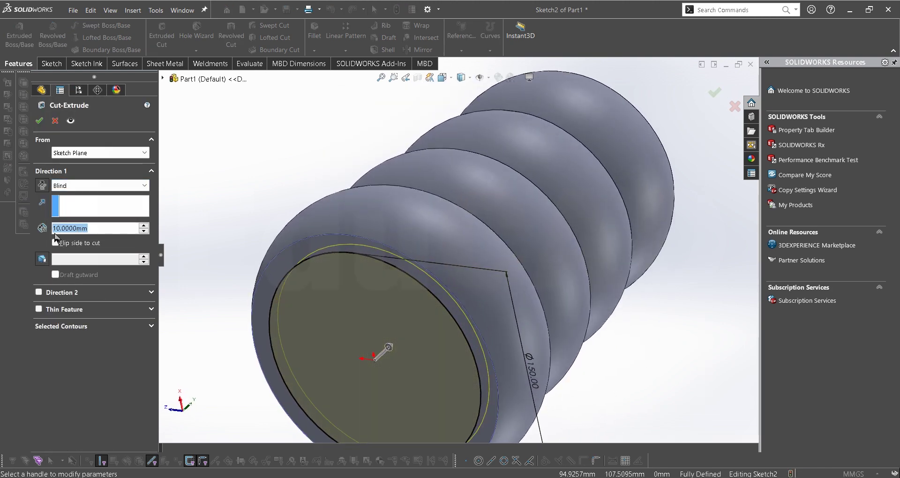
pyautogui.write('5')
pyautogui.press('Return')
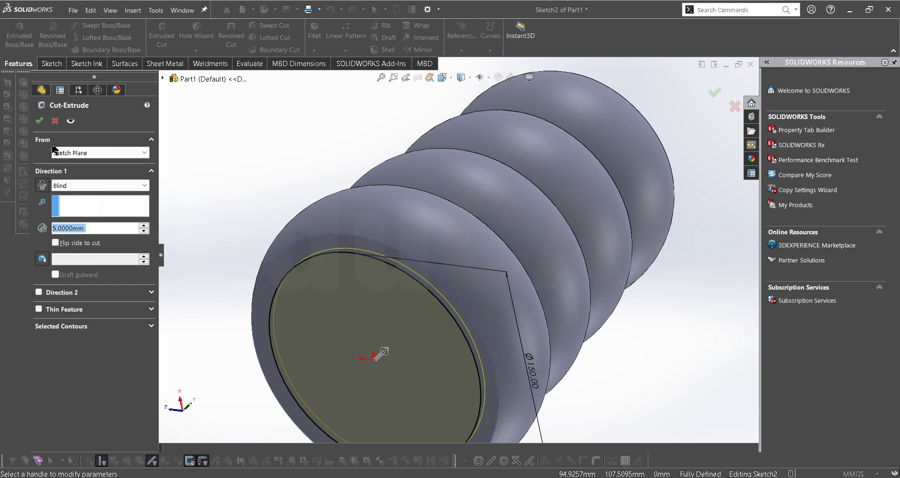
pyautogui.click(41, 122)
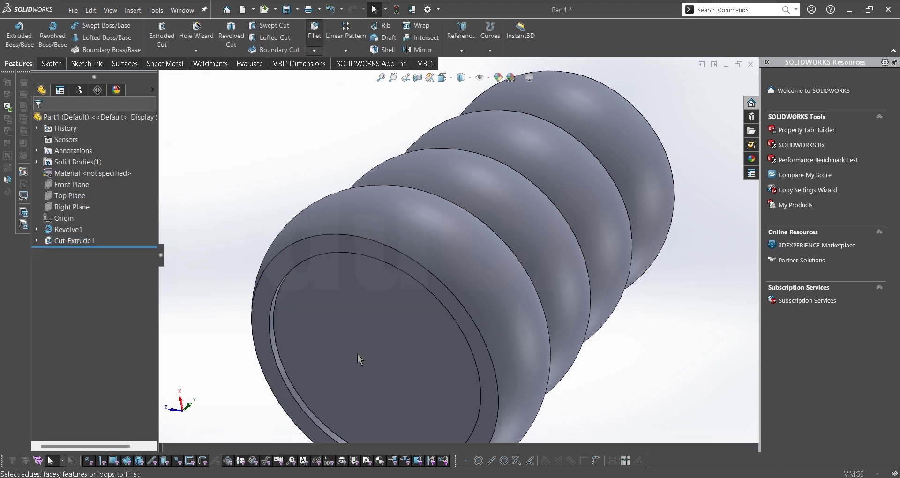
# - Fillet the side face of the base recess and the outer edge of the bottom face with a 2.5 mm radius
pyautogui.click(99, 340)
pyautogui.write('2')
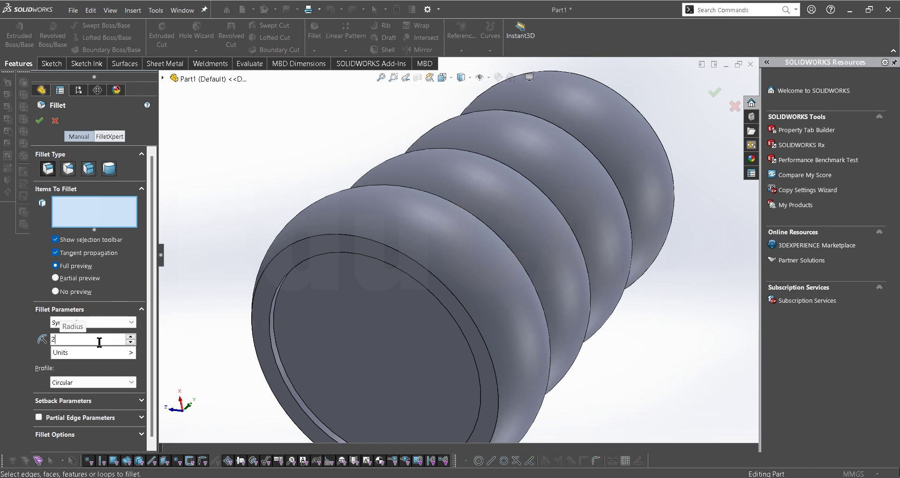
pyautogui.write('.5')
pyautogui.press('Return')
pyautogui.scroll(-5, 257, 275)
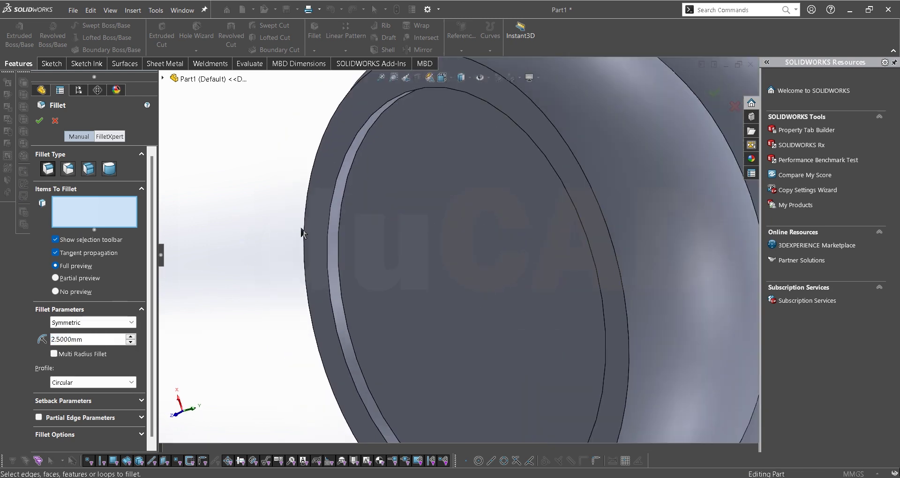
pyautogui.click(340, 244)
pyautogui.moveTo(358, 249); pyautogui.dragTo(384, 281, button='middle')
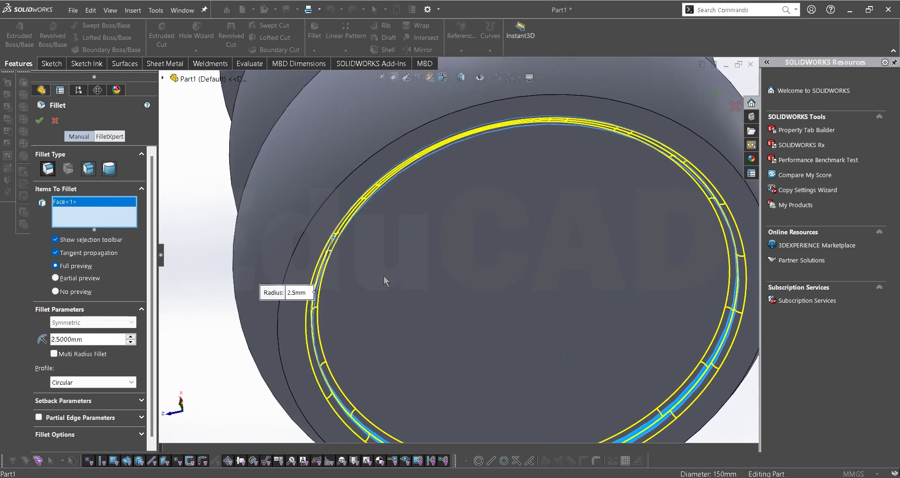
pyautogui.click(318, 207)
pyautogui.scroll(5, 456, 223)
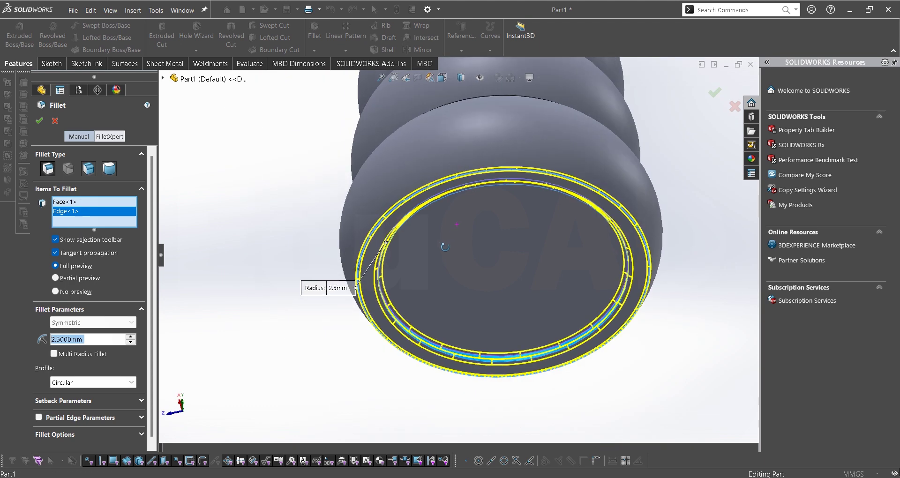
pyautogui.click(40, 120)
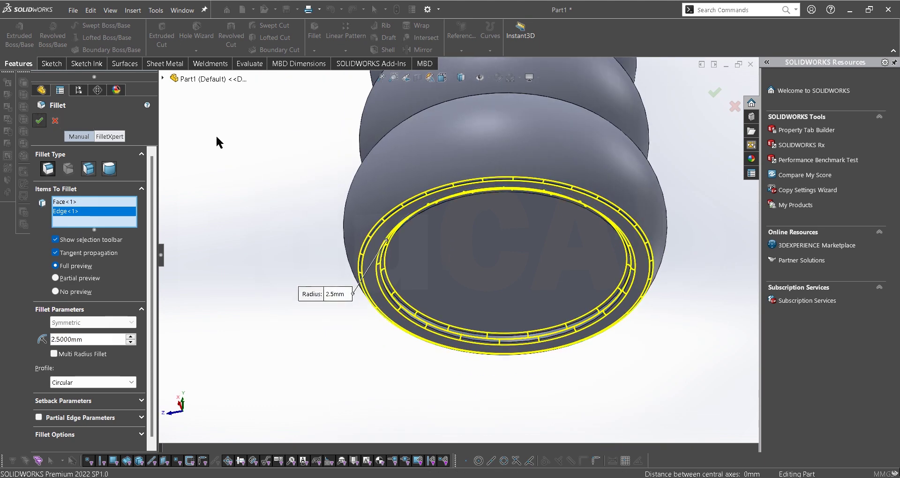
# - Start a new sketch on the Right Plane
pyautogui.scroll(2, 471, 194)
pyautogui.moveTo(471, 193); pyautogui.dragTo(489, 238, button='middle')
pyautogui.scroll(5, 490, 238)
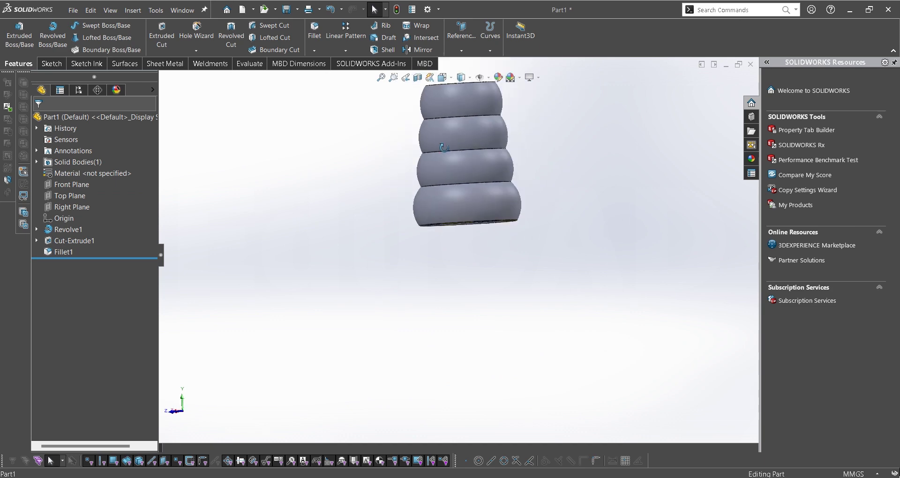
pyautogui.scroll(-5, 457, 143)
pyautogui.scroll(3, 457, 148)
pyautogui.press('space')
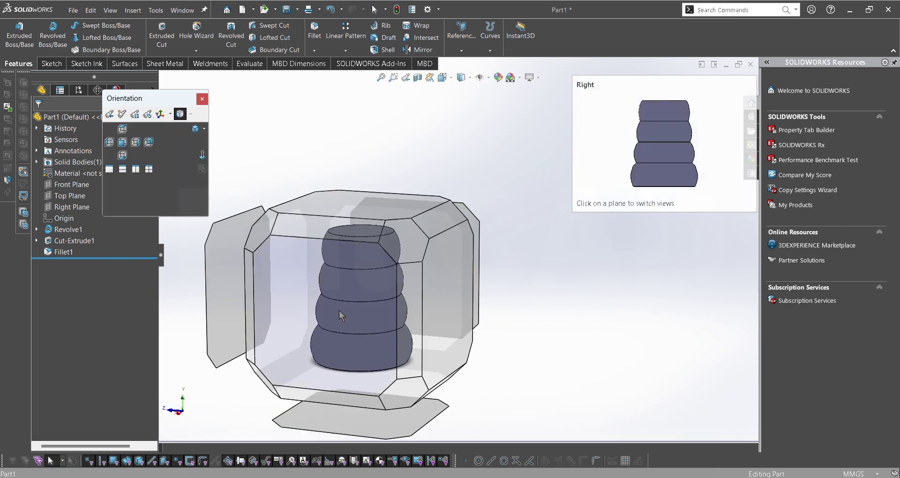
pyautogui.click(339, 311)
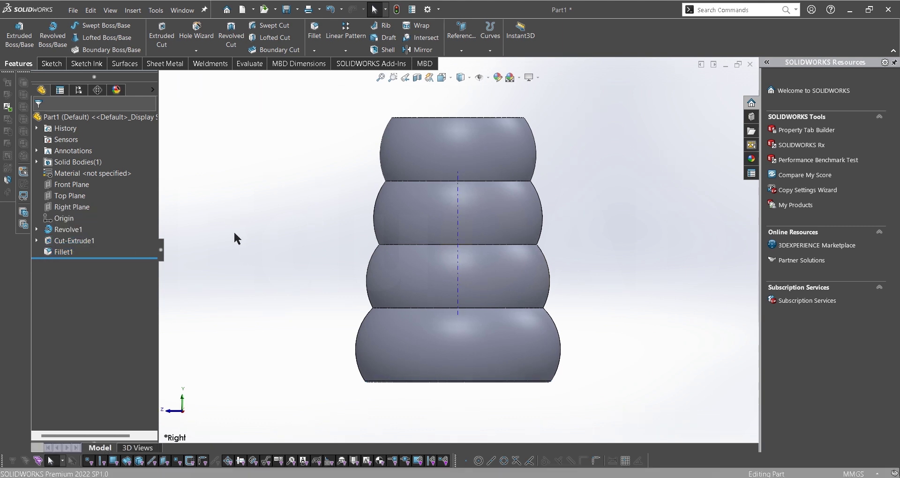
pyautogui.click(72, 207)
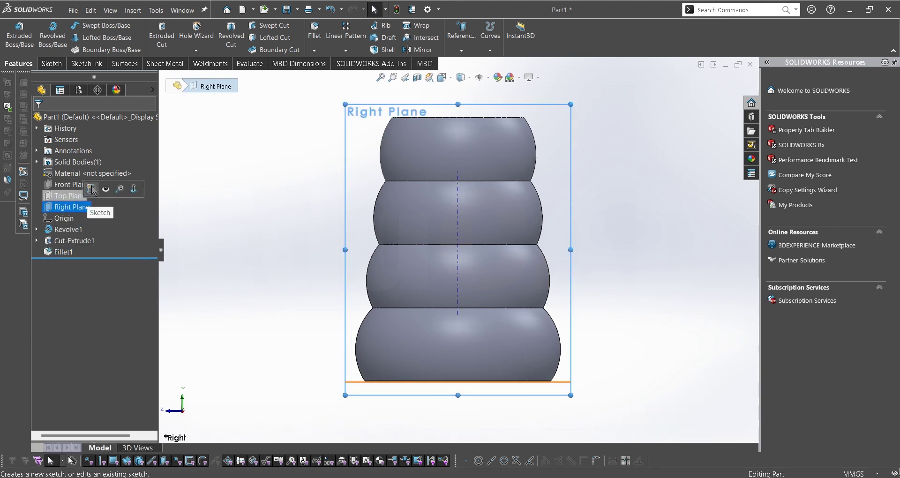
pyautogui.click(92, 188)
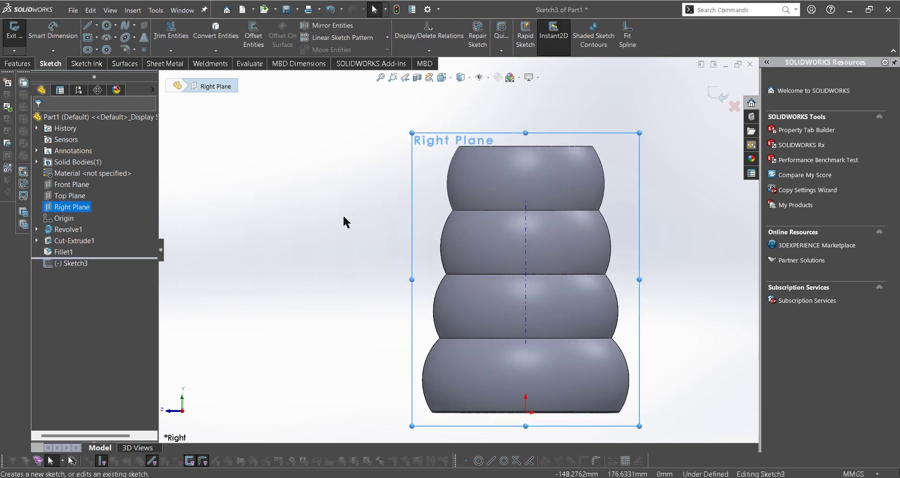
# - Sketch two connected three-point arcs of about 59 mm and 50 mm radius as an S-shaped spout path, starting at the lowest bulge's outline
pyautogui.click(106, 38)
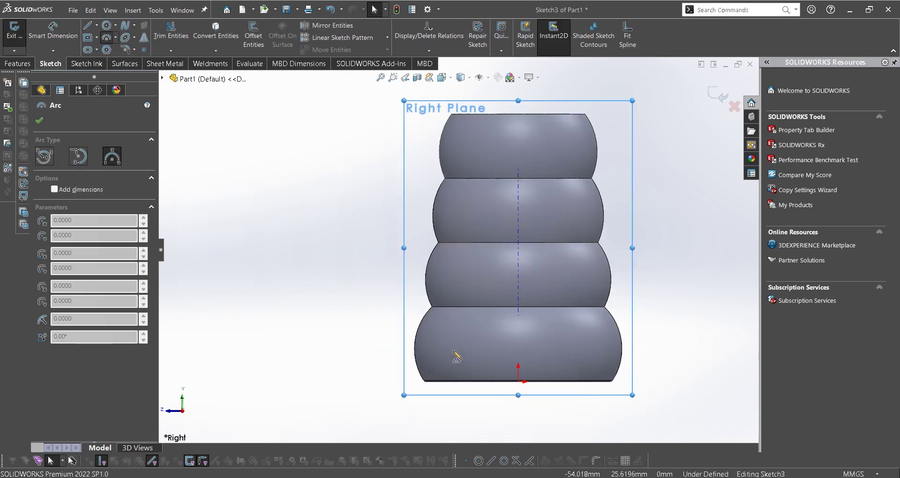
pyautogui.click(414, 343)
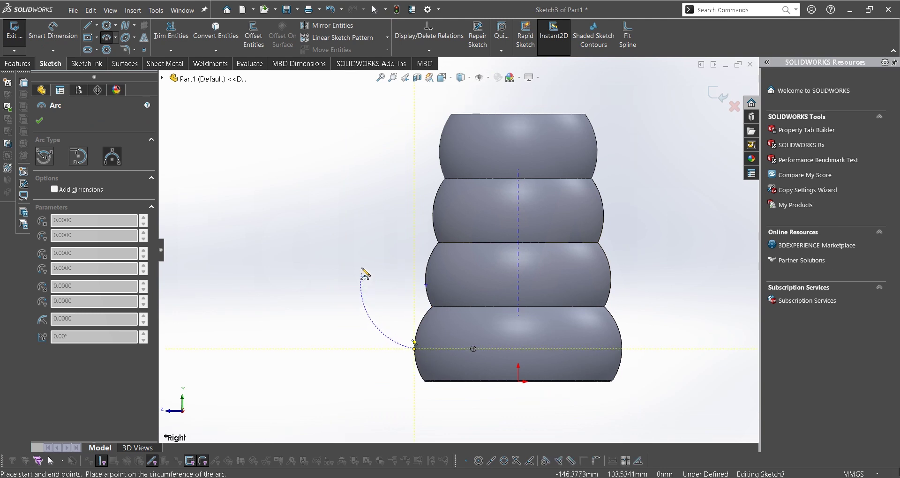
pyautogui.click(374, 242)
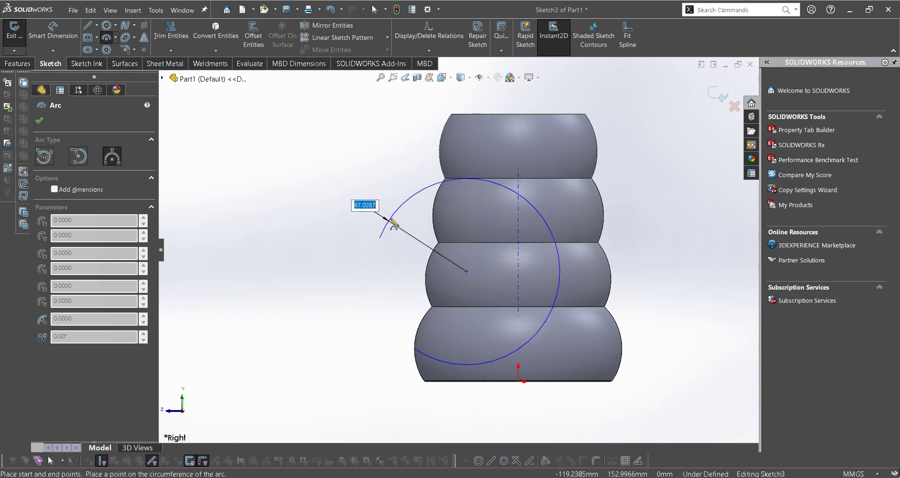
pyautogui.click(369, 254)
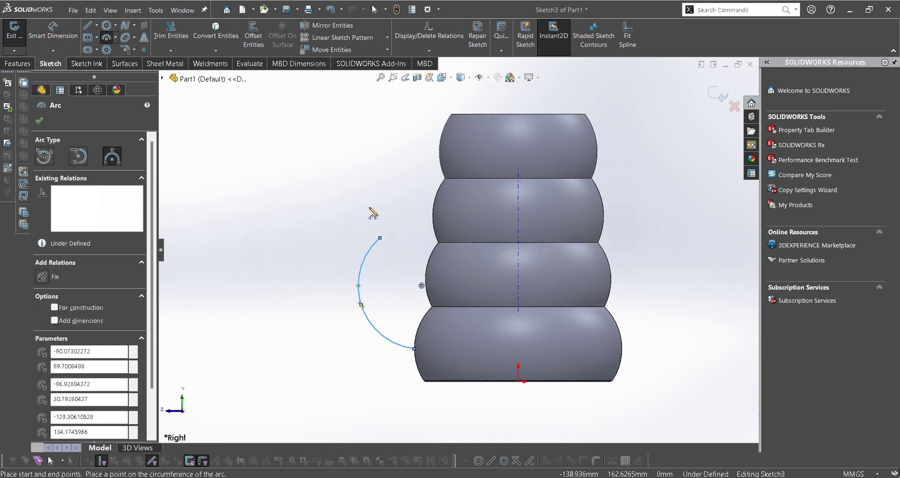
pyautogui.click(381, 239)
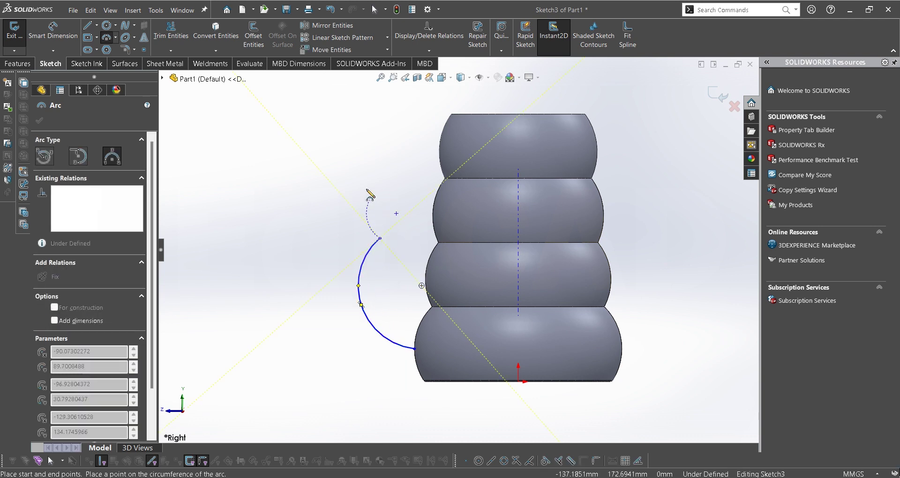
pyautogui.click(337, 160)
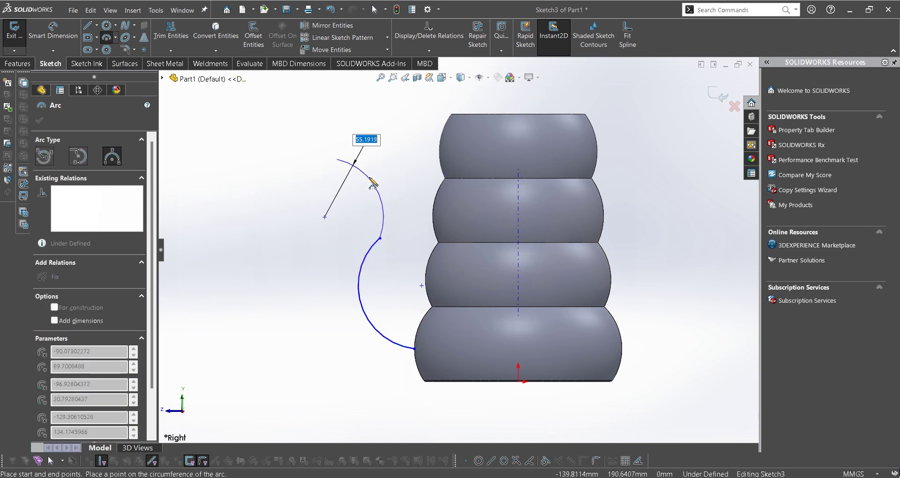
pyautogui.click(381, 174)
pyautogui.rightClick(385, 154)
pyautogui.click(398, 160)
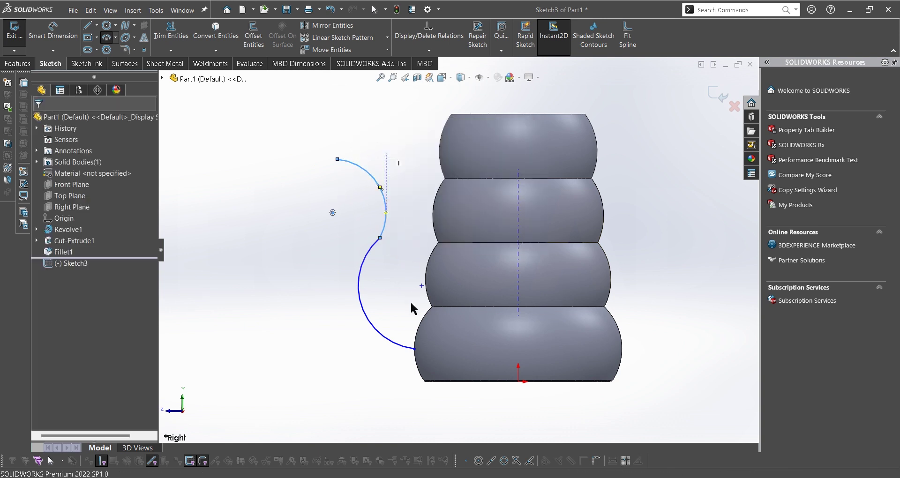
pyautogui.scroll(1, 411, 304)
pyautogui.scroll(-1, 411, 304)
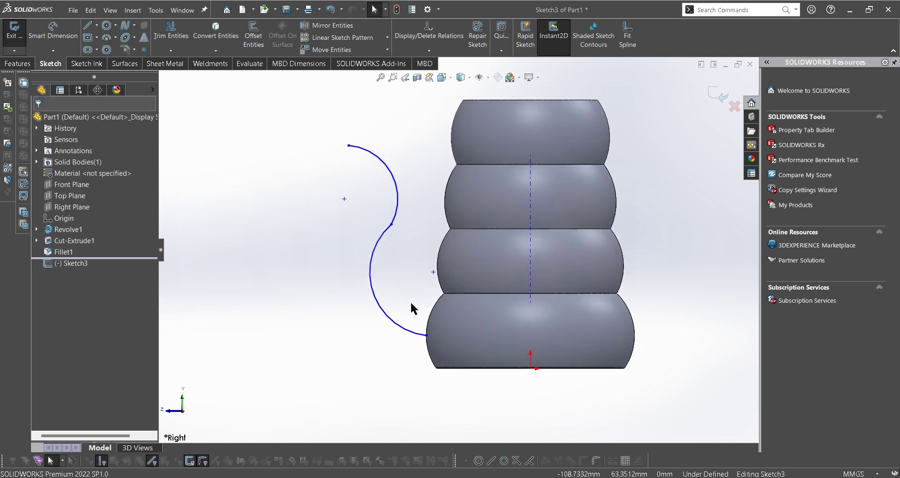
# - Add a Tangent relation between the lower and upper arcs of the spout path
pyautogui.click(386, 234)
pyautogui.keyDown('ctrl'); pyautogui.click(395, 219); pyautogui.keyUp('ctrl')
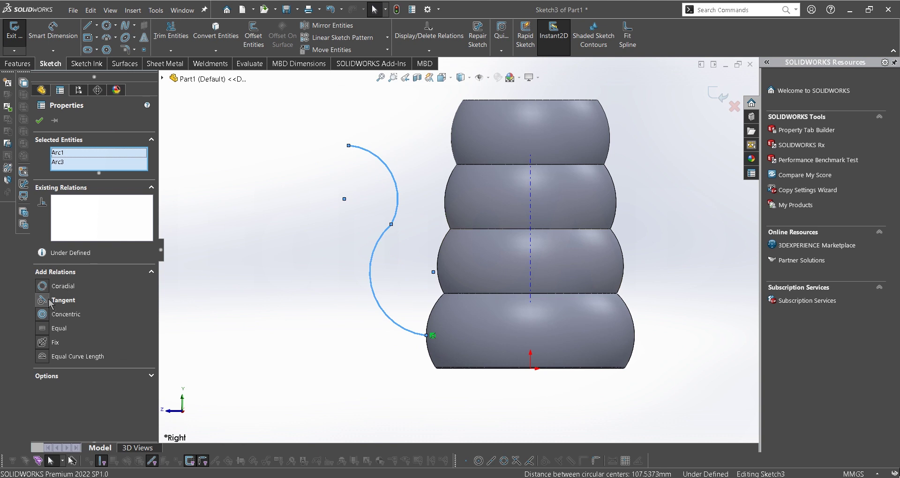
pyautogui.click(42, 300)
pyautogui.click(267, 266)
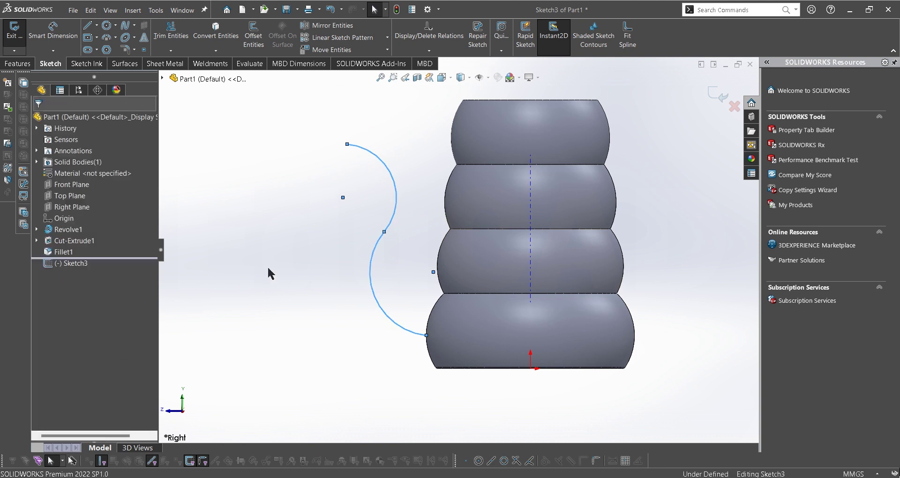
# - Dimension the spout path's lower arc at 70 mm radius and its upper arc at 45 mm radius
pyautogui.click(50, 36)
pyautogui.click(371, 271)
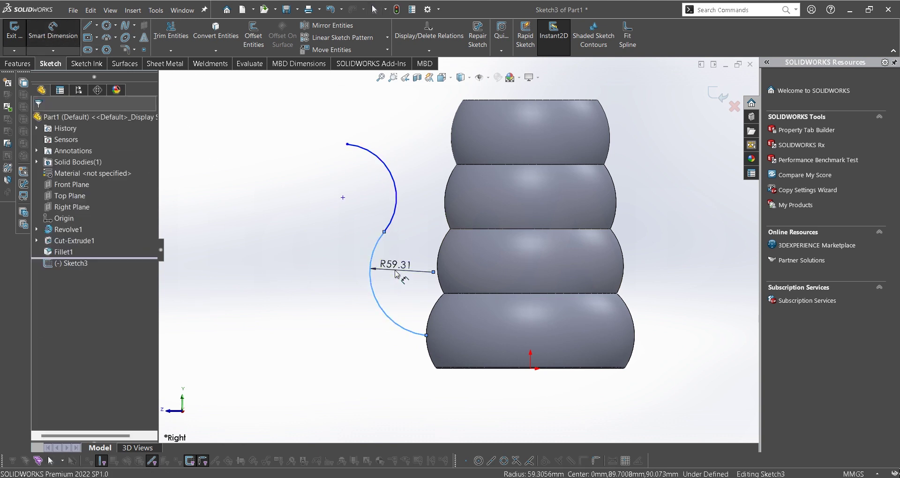
pyautogui.click(392, 264)
pyautogui.write('70')
pyautogui.press('Return')
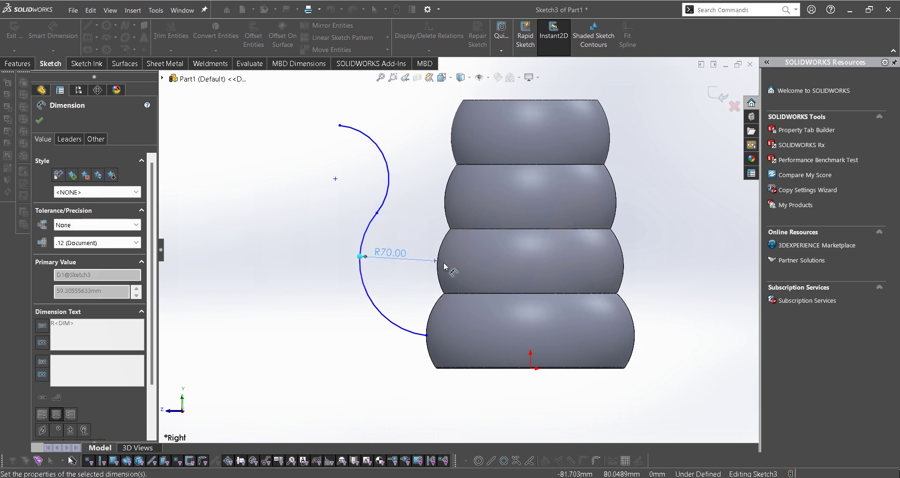
pyautogui.click(389, 178)
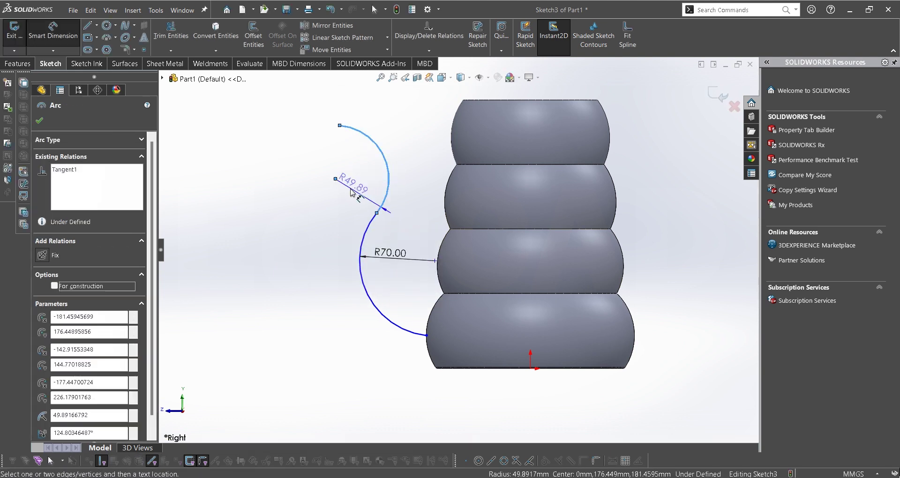
pyautogui.click(364, 178)
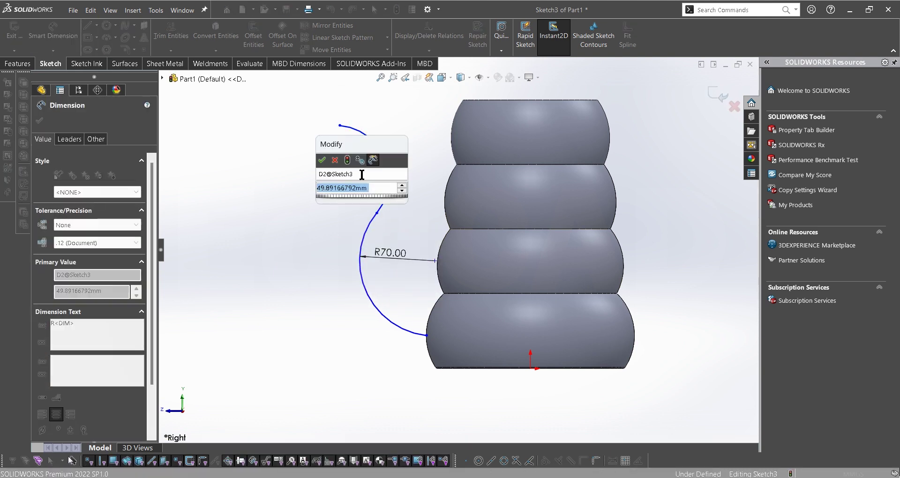
pyautogui.write('45')
pyautogui.press('Return')
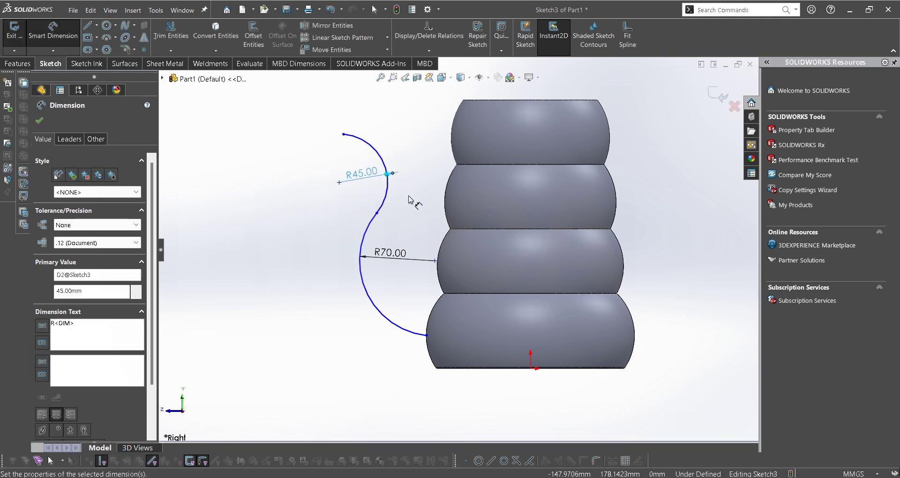
pyautogui.rightClick(408, 196)
pyautogui.click(435, 225)
# - Reshape the spout path by moving its arc junction, lower arc and free upper end until the upper arc hooks over outward from the body
pyautogui.scroll(-2, 384, 216)
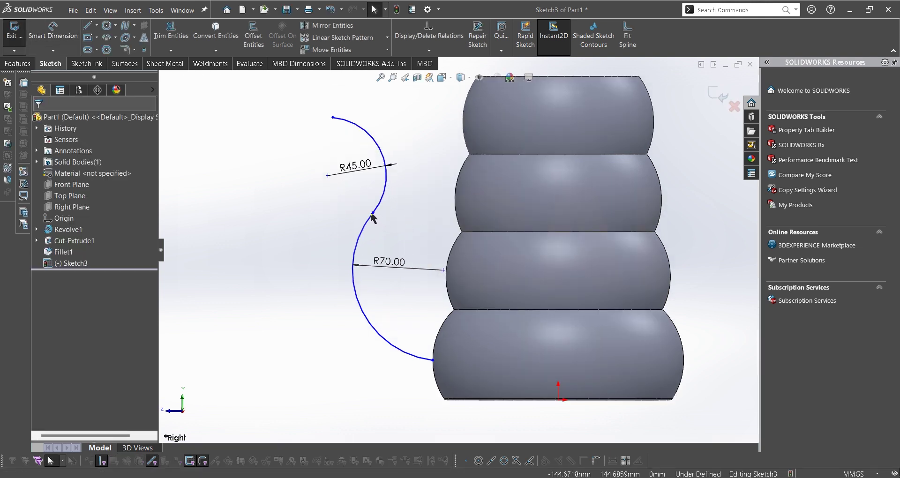
pyautogui.moveTo(374, 212); pyautogui.dragTo(390, 215)
pyautogui.moveTo(369, 284)
pyautogui.mouseDown()
pyautogui.moveTo(342, 291)
pyautogui.moveTo(363, 280)
pyautogui.moveTo(357, 282)
pyautogui.mouseUp()
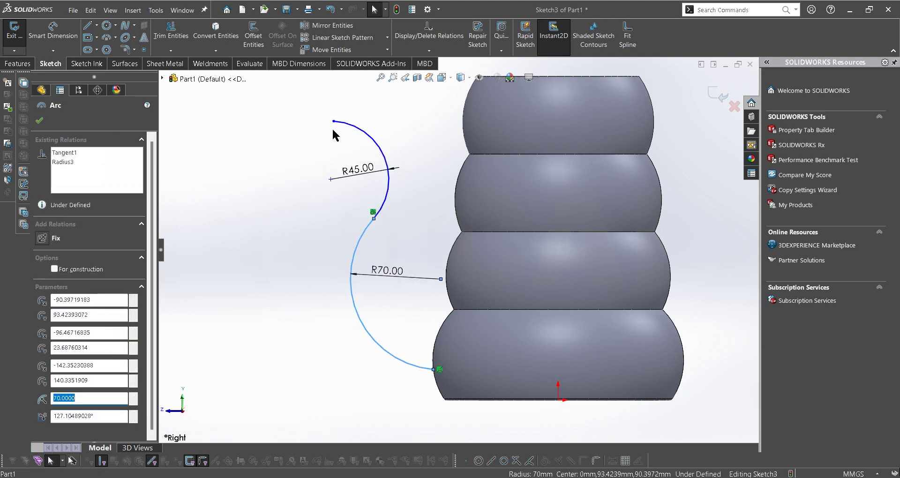
pyautogui.moveTo(335, 123); pyautogui.dragTo(308, 122)
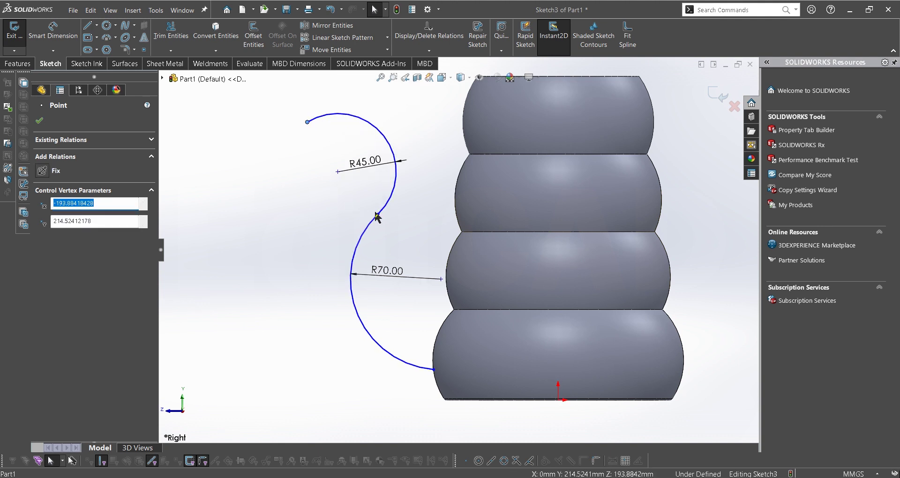
pyautogui.moveTo(382, 209); pyautogui.dragTo(385, 216)
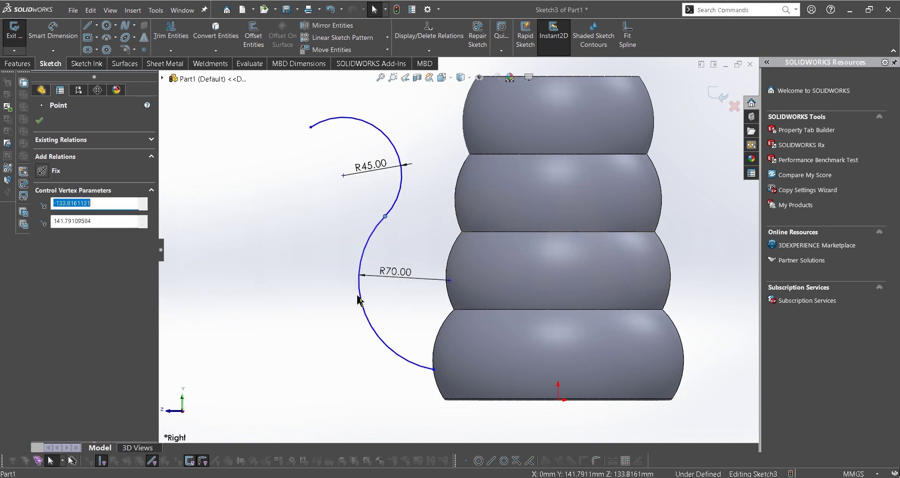
pyautogui.moveTo(359, 297)
pyautogui.mouseDown()
pyautogui.moveTo(330, 296)
pyautogui.moveTo(350, 290)
pyautogui.mouseUp()
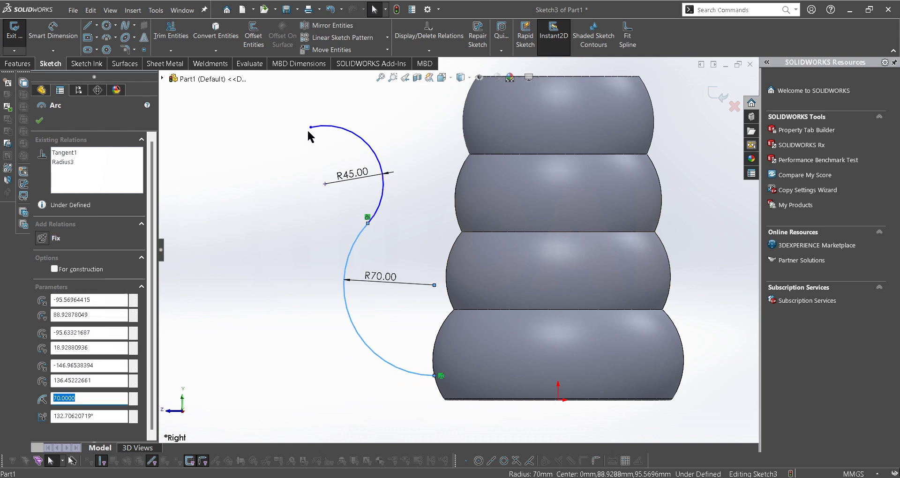
pyautogui.moveTo(311, 127)
pyautogui.mouseDown()
pyautogui.moveTo(309, 142)
pyautogui.moveTo(311, 130)
pyautogui.mouseUp()
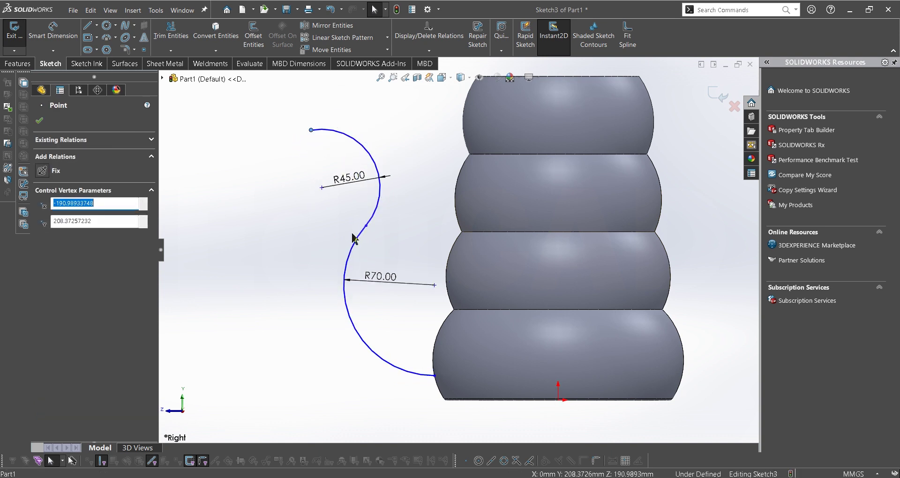
pyautogui.moveTo(365, 226); pyautogui.dragTo(378, 212)
pyautogui.click(283, 193)
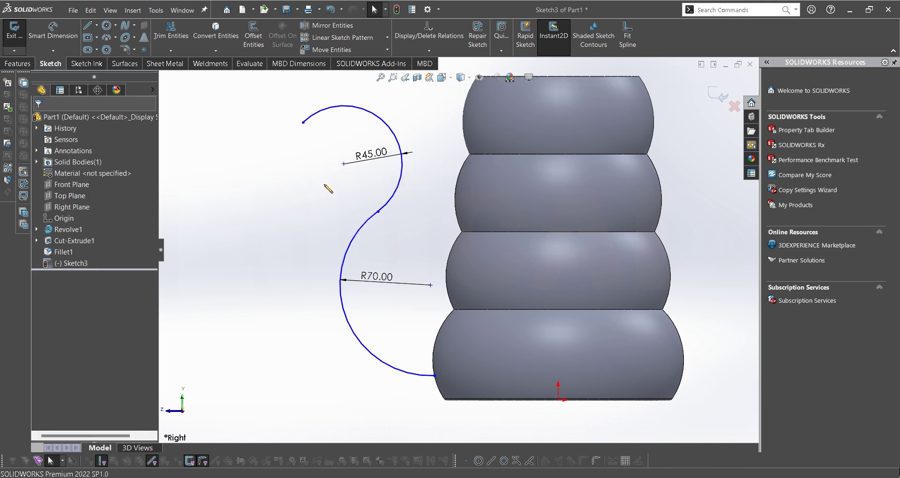
# - Sketch a line about 47 mm long from the lower arc's end into the lowest bulge of the body
pyautogui.scroll(1, 370, 202)
pyautogui.scroll(-2, 384, 211)
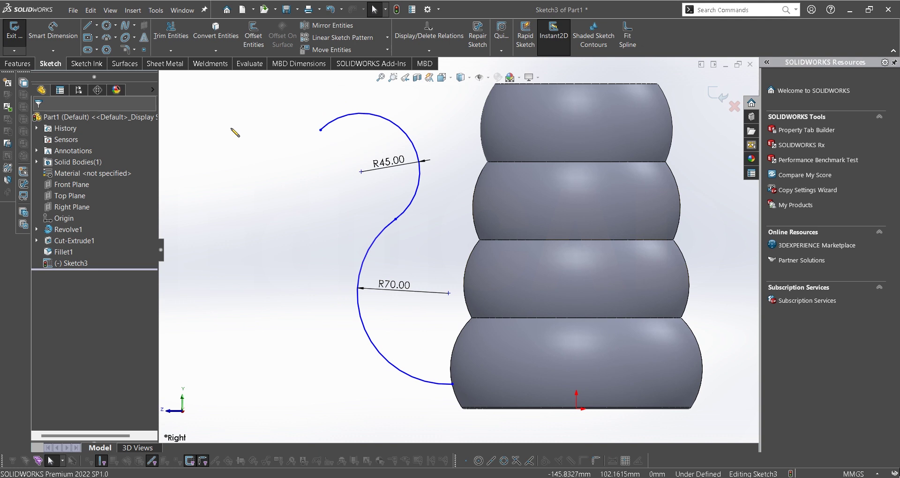
pyautogui.press('l')
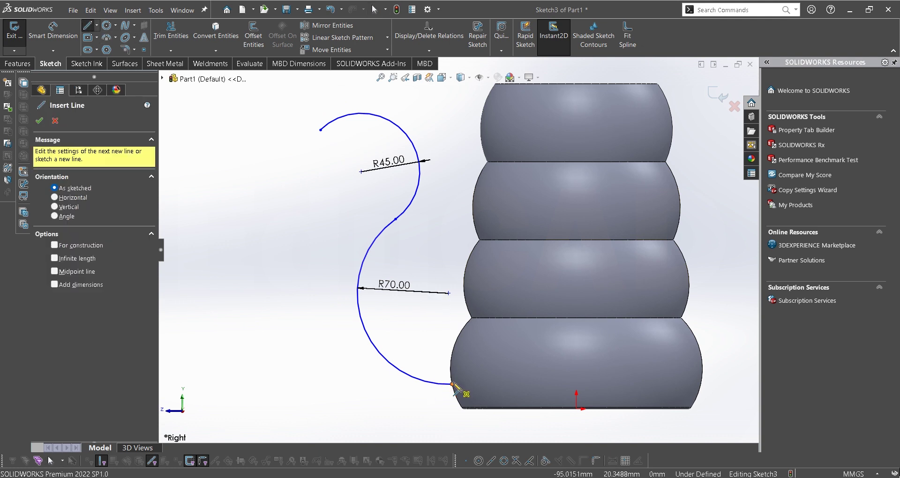
pyautogui.click(453, 384)
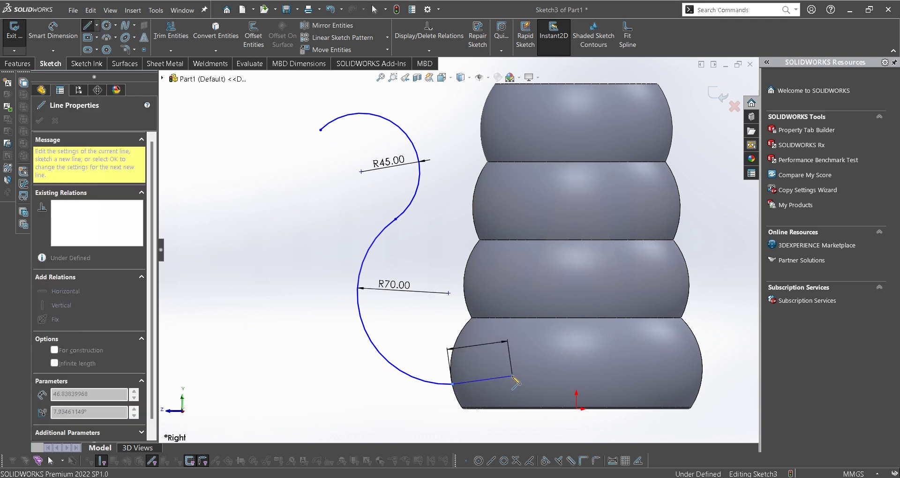
pyautogui.click(513, 376)
pyautogui.press('Escape')
# - Make the short line tangent to the lower arc and exit the spout path sketch
pyautogui.click(428, 380)
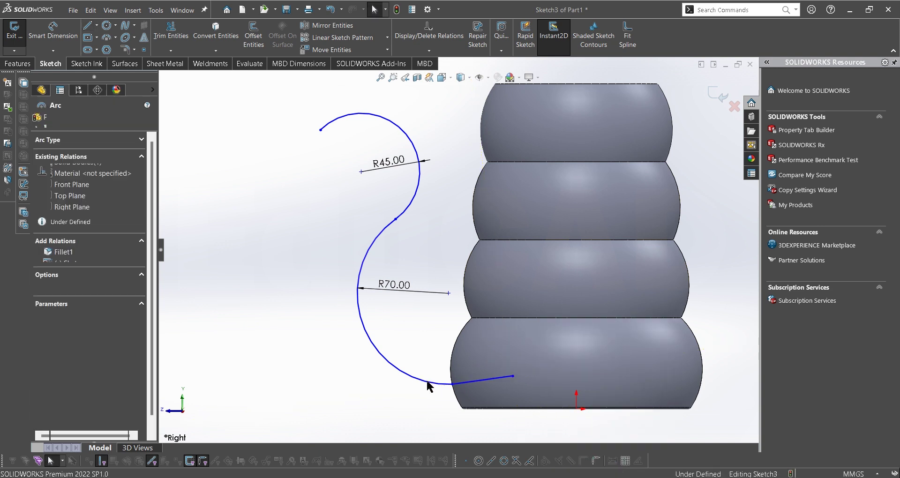
pyautogui.keyDown('ctrl'); pyautogui.click(484, 381); pyautogui.keyUp('ctrl')
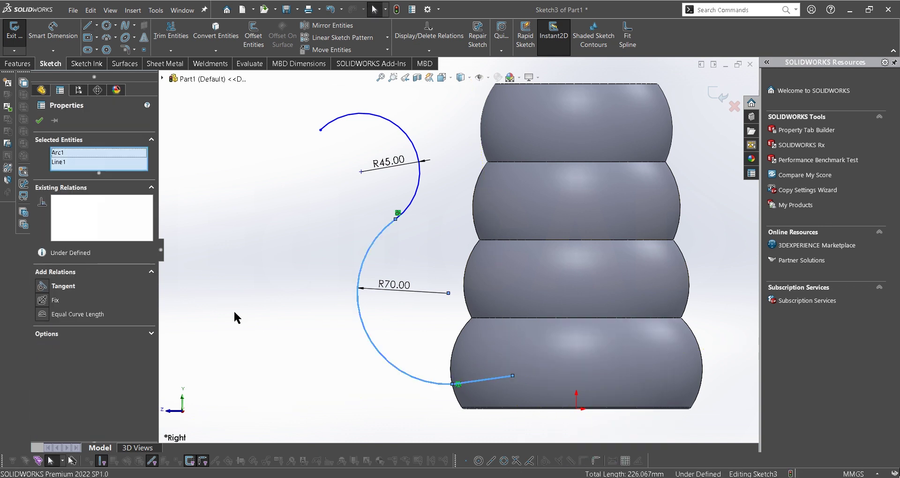
pyautogui.click(42, 286)
pyautogui.click(306, 337)
pyautogui.press('z')
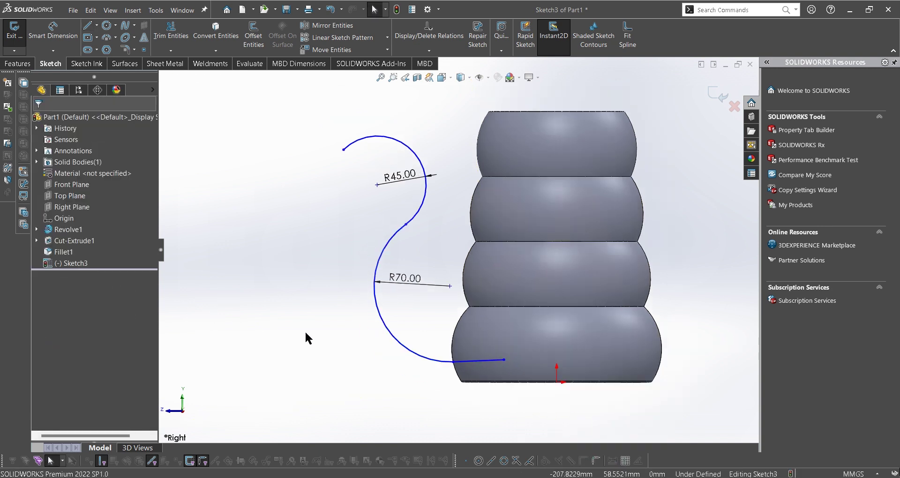
pyautogui.scroll(-2, 329, 244)
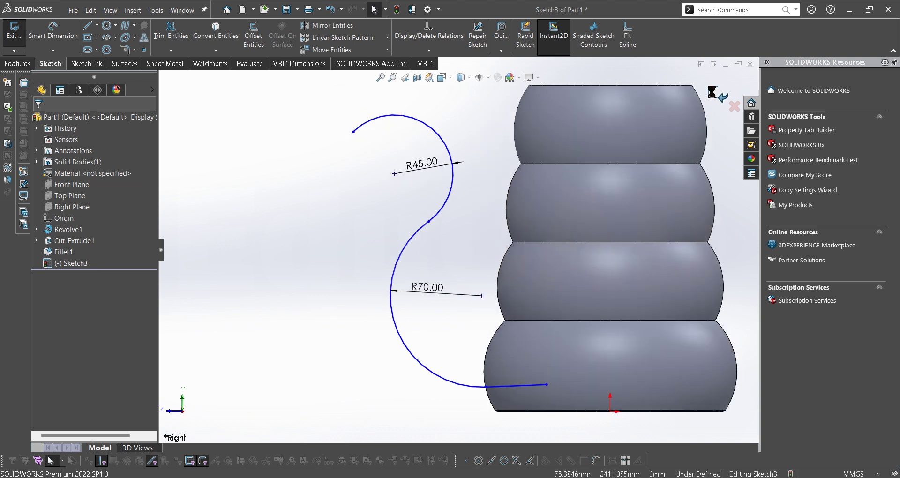
pyautogui.doubleClick(638, 283)
pyautogui.scroll(2, 457, 273)
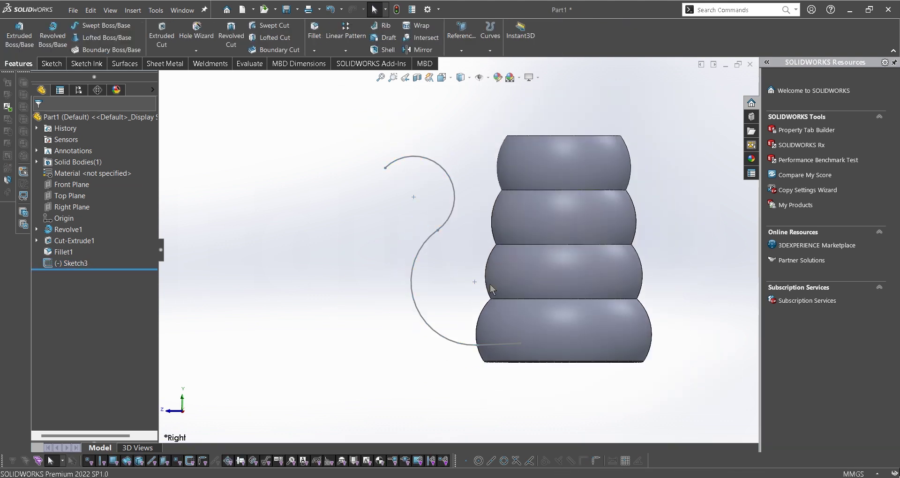
# - Create a reference plane perpendicular to the short straight line of the spout path, through its end inside the body
pyautogui.moveTo(491, 284)
pyautogui.mouseDown(button='middle')
pyautogui.moveTo(464, 291)
pyautogui.moveTo(482, 291)
pyautogui.mouseUp(button='middle')
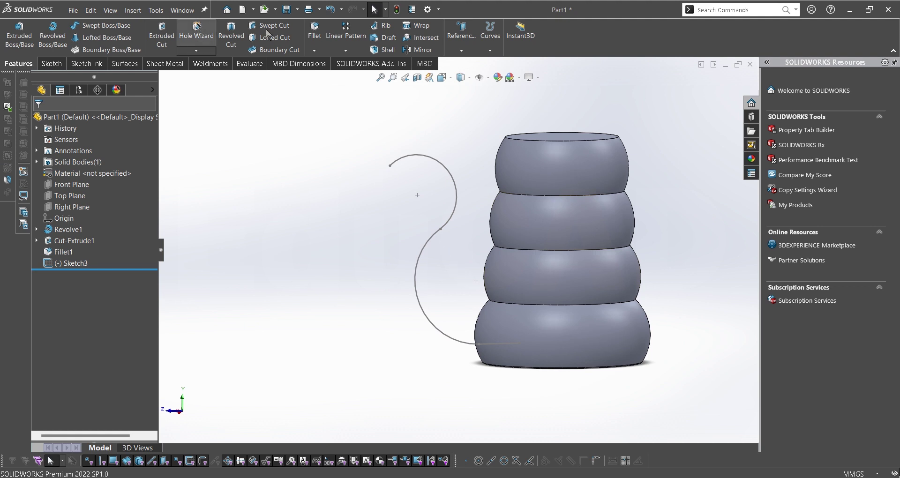
pyautogui.click(461, 35)
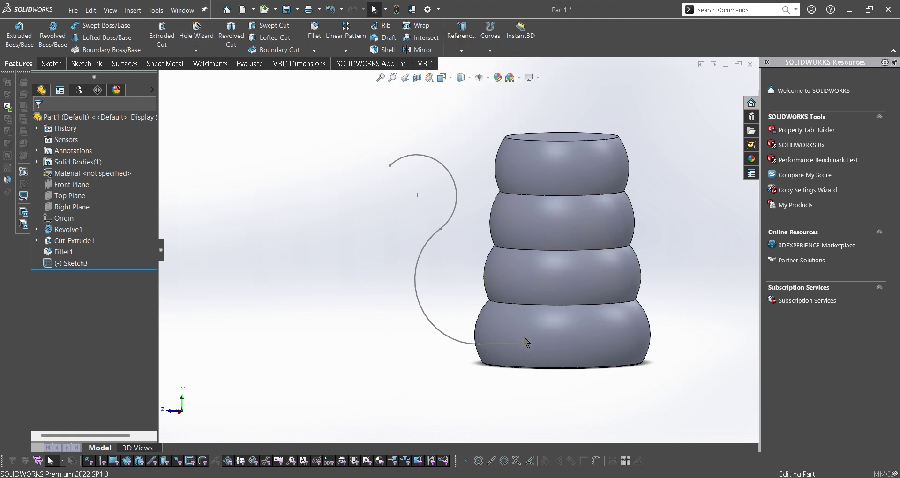
pyautogui.click(508, 345)
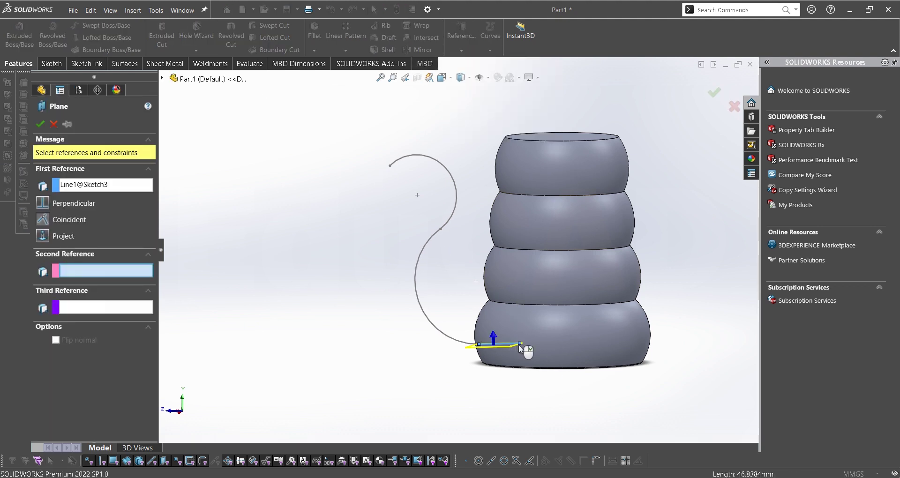
pyautogui.click(519, 343)
pyautogui.moveTo(519, 343)
pyautogui.mouseDown(button='middle')
pyautogui.moveTo(454, 316)
pyautogui.moveTo(474, 314)
pyautogui.mouseUp(button='middle')
pyautogui.scroll(1, 466, 315)
pyautogui.rightClick(371, 267)
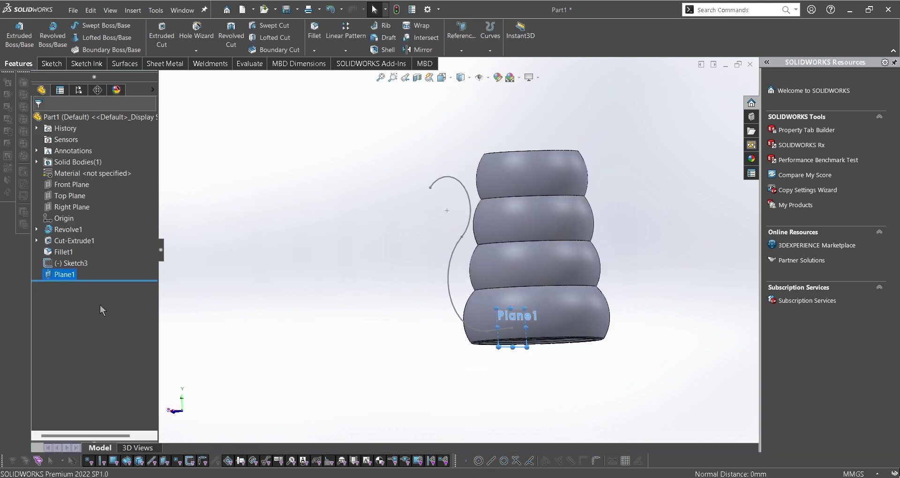
# - Start a sketch on the new plane and draw a 15 mm diameter circle centred on the spout path's inner end
pyautogui.rightClick(64, 274)
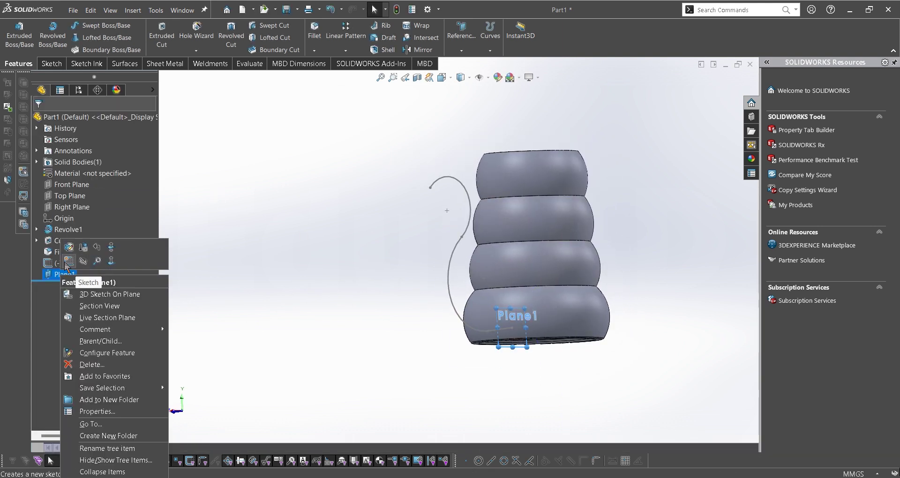
pyautogui.click(69, 261)
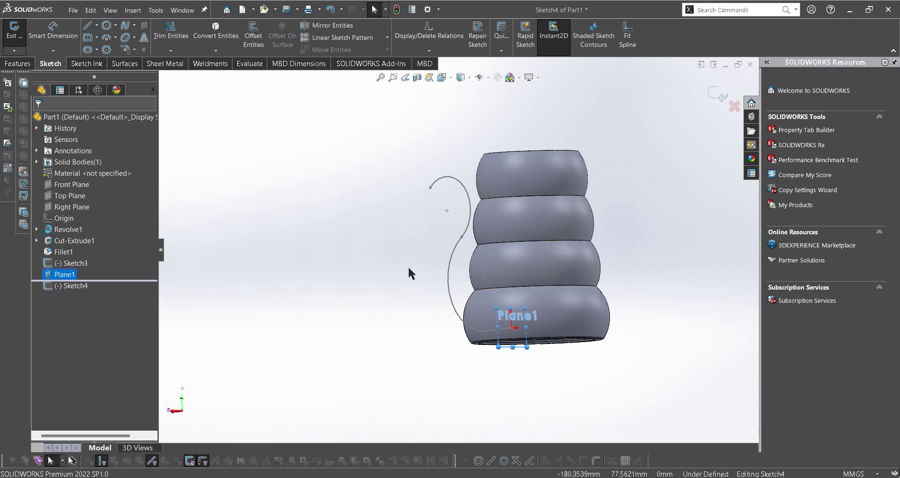
pyautogui.hotkey('ctrl', '8')
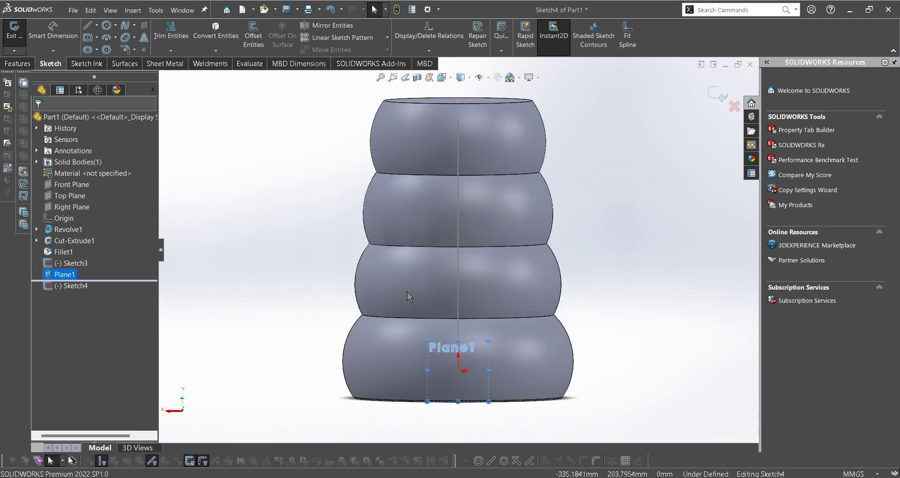
pyautogui.scroll(-1, 490, 374)
pyautogui.scroll(1, 513, 341)
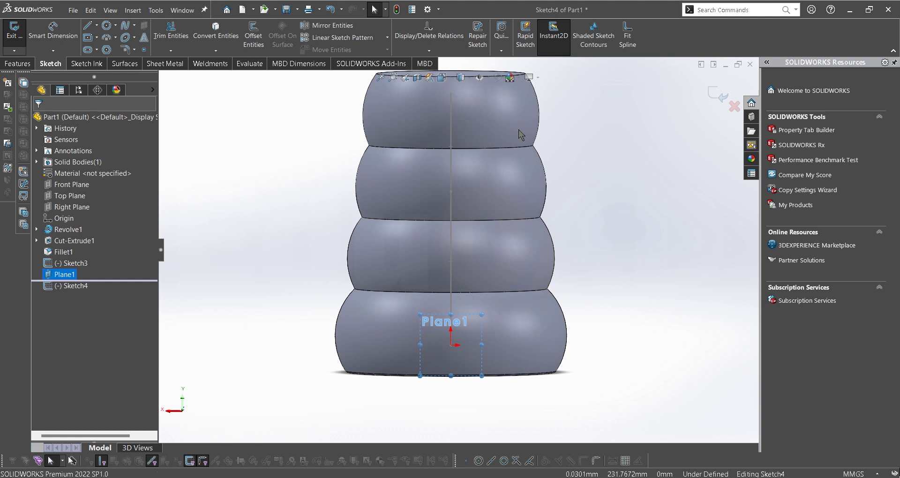
pyautogui.scroll(1, 531, 117)
pyautogui.scroll(-1, 543, 119)
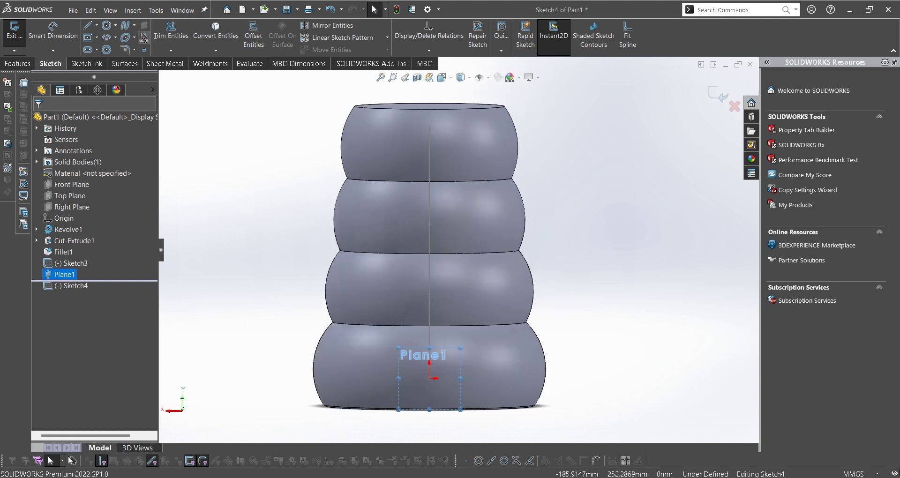
pyautogui.click(109, 27)
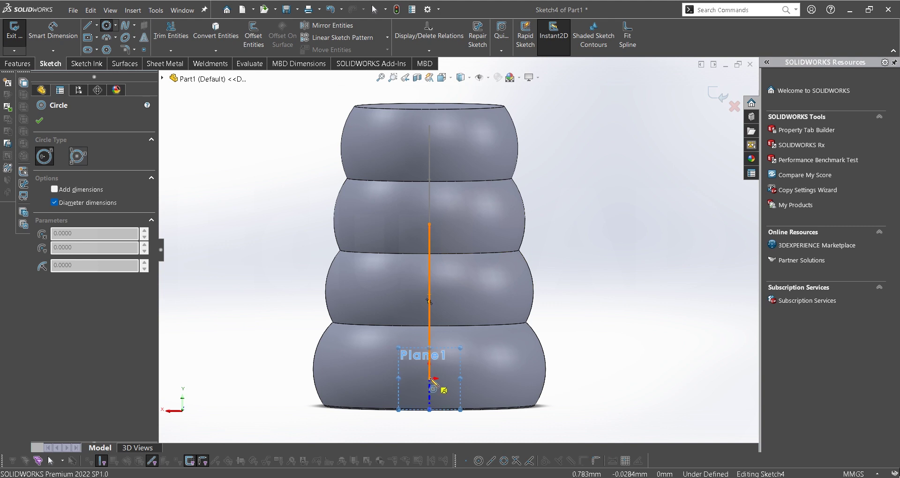
pyautogui.moveTo(430, 378); pyautogui.dragTo(447, 384)
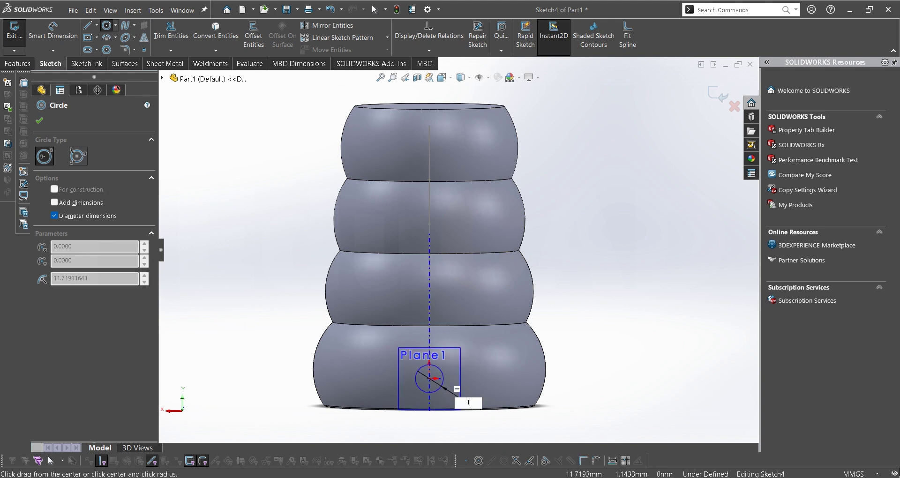
pyautogui.press('Return')
pyautogui.press('Escape')
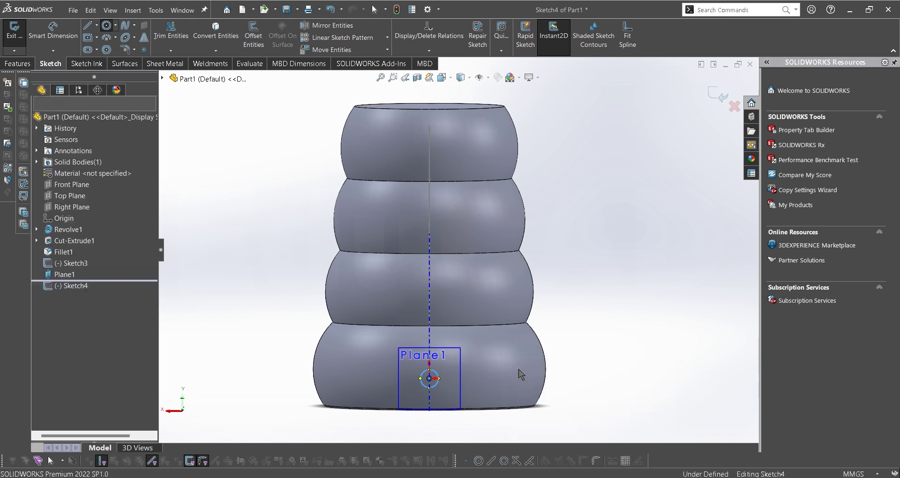
# - Dimension the spout profile circle and set its diameter to 20 mm
pyautogui.scroll(-3, 441, 381)
pyautogui.click(53, 32)
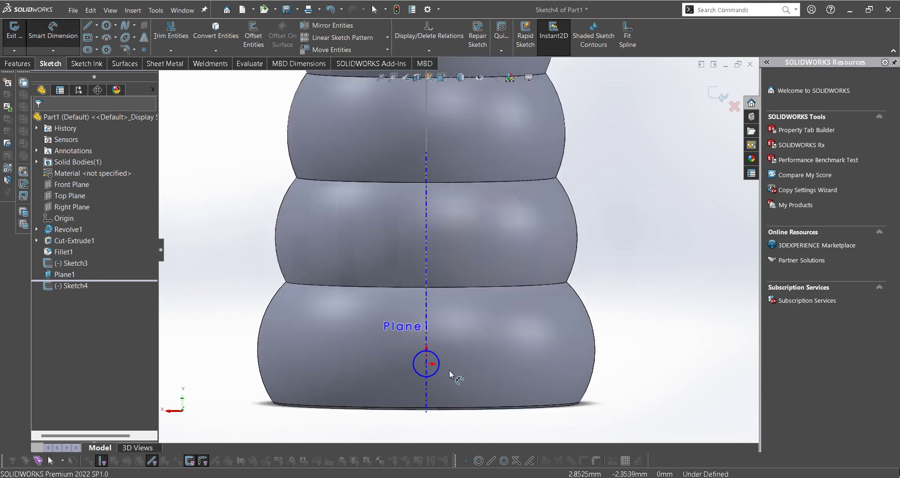
pyautogui.click(439, 371)
pyautogui.click(504, 357)
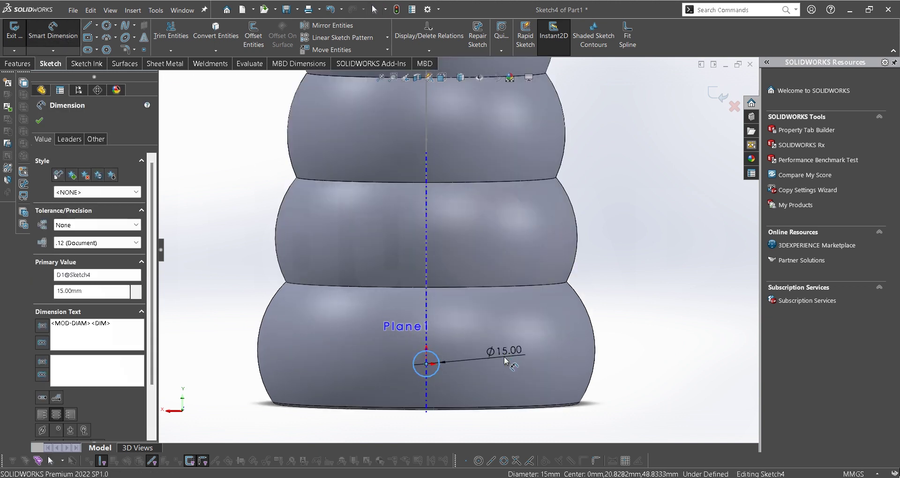
pyautogui.write('20')
pyautogui.press('Return')
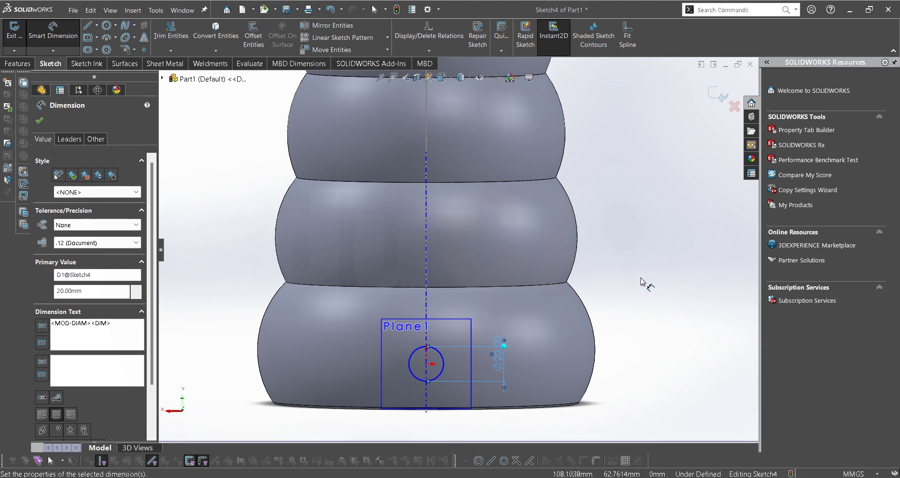
pyautogui.rightClick(647, 285)
pyautogui.click(647, 285)
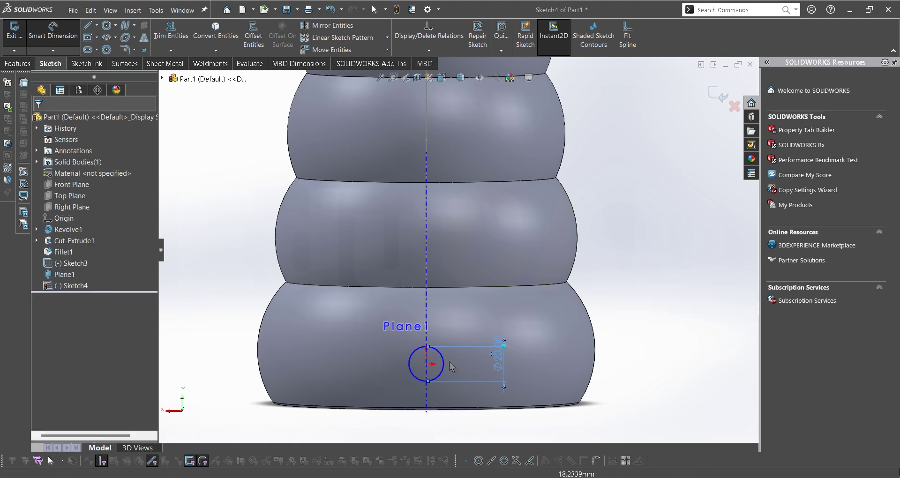
# - Check that the circle's centre lies on the spout path's end point, and exit the profile sketch
pyautogui.click(425, 364)
pyautogui.moveTo(426, 365); pyautogui.dragTo(427, 364)
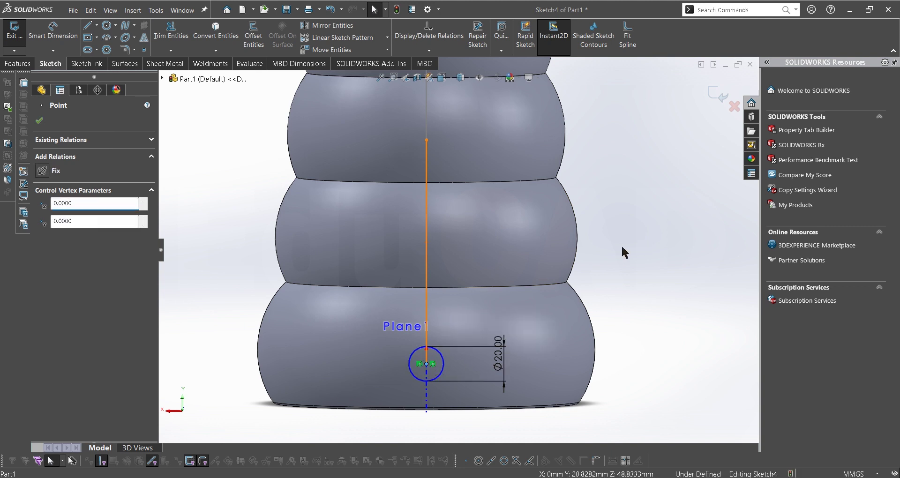
pyautogui.click(621, 246)
pyautogui.scroll(3, 459, 253)
pyautogui.moveTo(462, 314); pyautogui.dragTo(671, 180, button='middle')
pyautogui.click(725, 99)
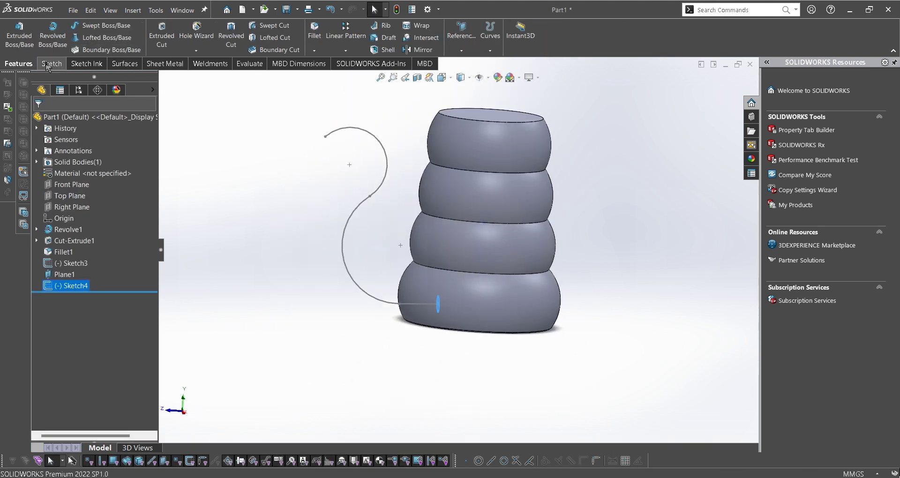
# - Sweep the 20 mm circle along the S-shaped path to form the solid spout
pyautogui.click(100, 25)
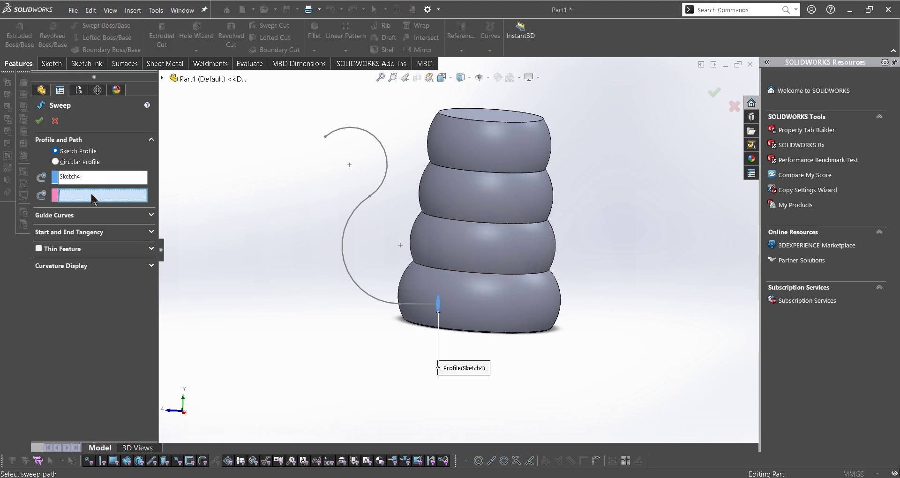
pyautogui.click(406, 304)
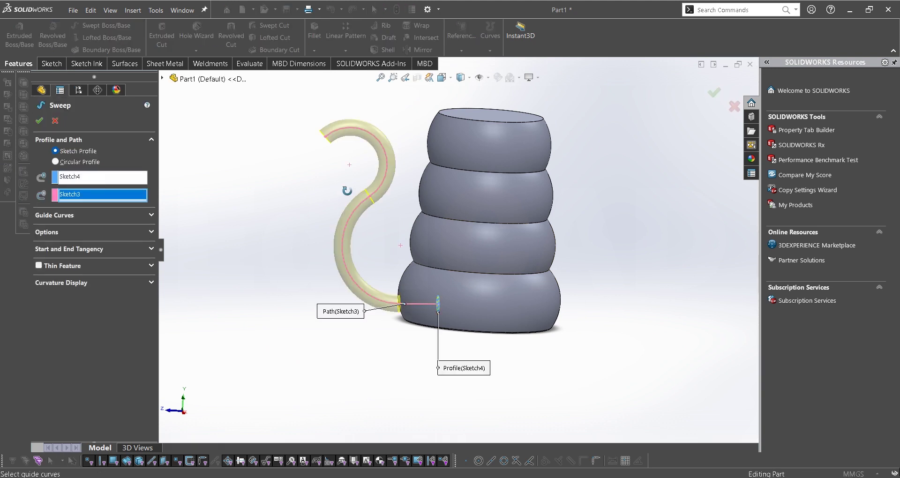
pyautogui.moveTo(347, 190); pyautogui.dragTo(345, 189, button='middle')
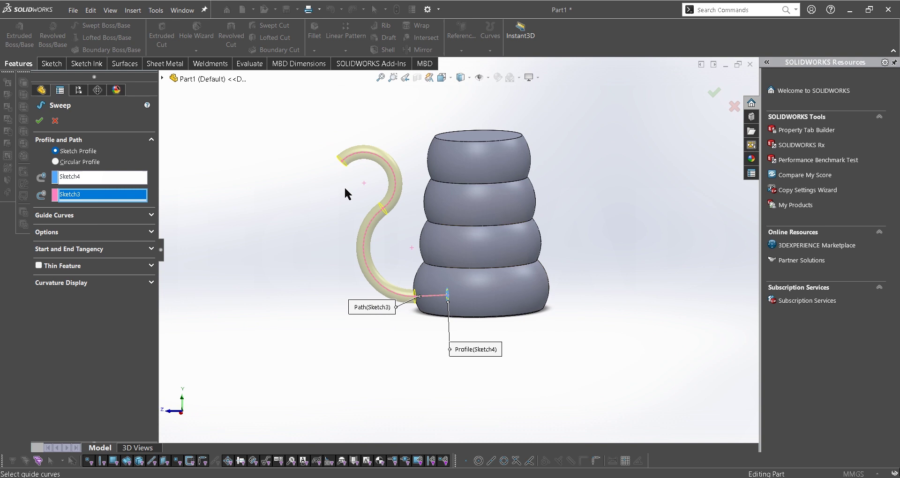
pyautogui.click(40, 121)
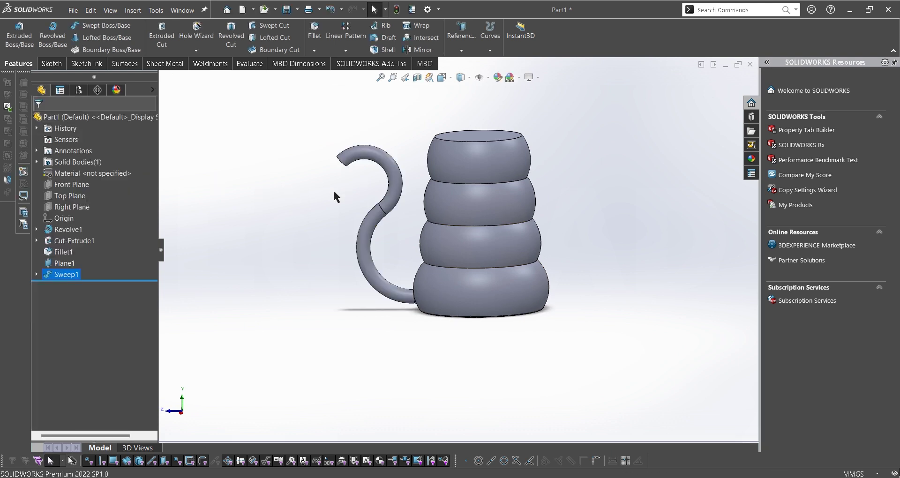
# - Examine the swept spout and its junction with the body from several angles, ending in the Right view
pyautogui.moveTo(481, 256); pyautogui.dragTo(438, 249, button='middle')
pyautogui.scroll(-6, 412, 305)
pyautogui.scroll(6, 452, 250)
pyautogui.scroll(3, 468, 250)
pyautogui.scroll(-4, 491, 214)
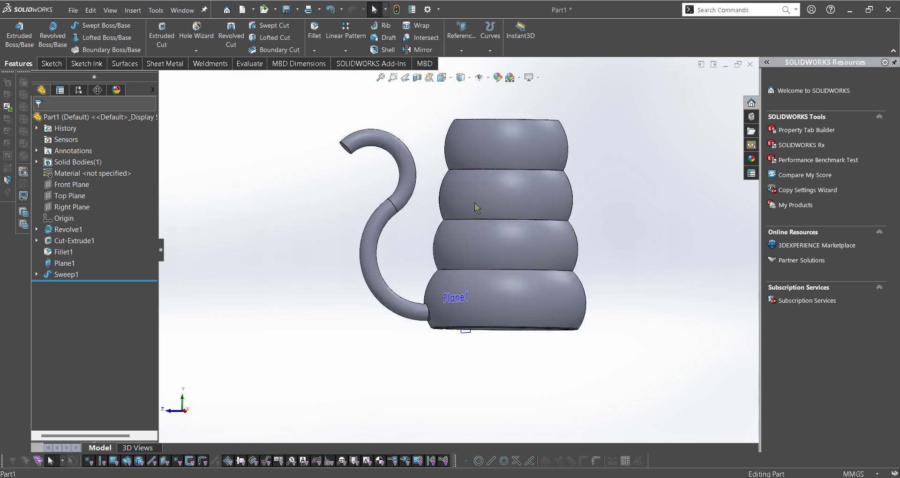
pyautogui.moveTo(474, 203); pyautogui.dragTo(452, 209, button='middle')
pyautogui.press('space')
pyautogui.click(321, 272)
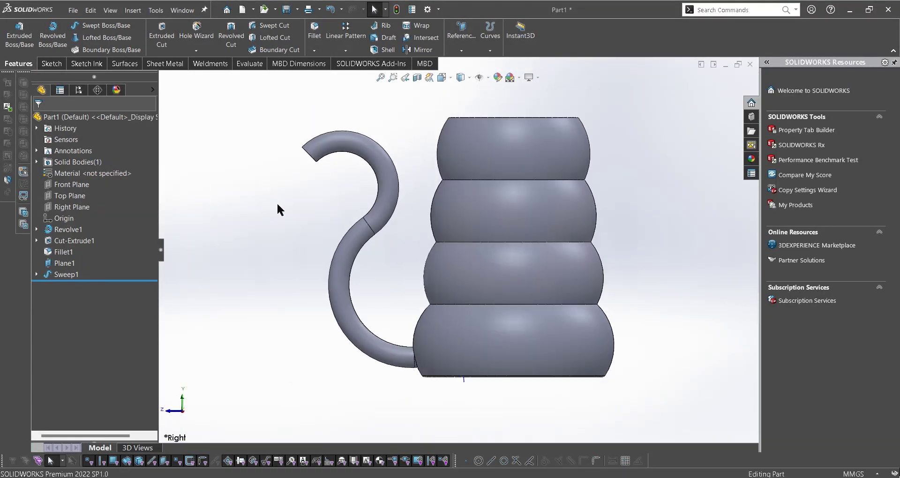
pyautogui.scroll(1, 278, 204)
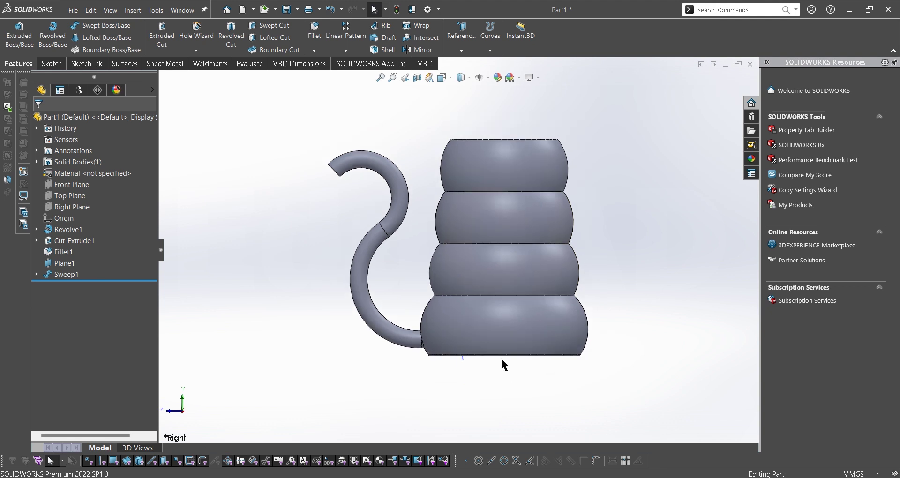
pyautogui.scroll(-1, 448, 321)
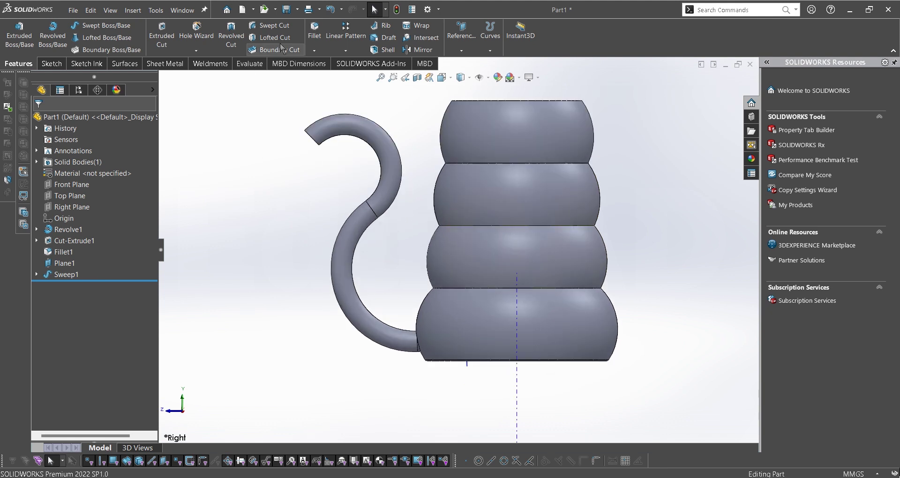
# - Start a constant-size fillet on the edge where the spout meets the lowest bulge of the body
pyautogui.scroll(-2, 414, 346)
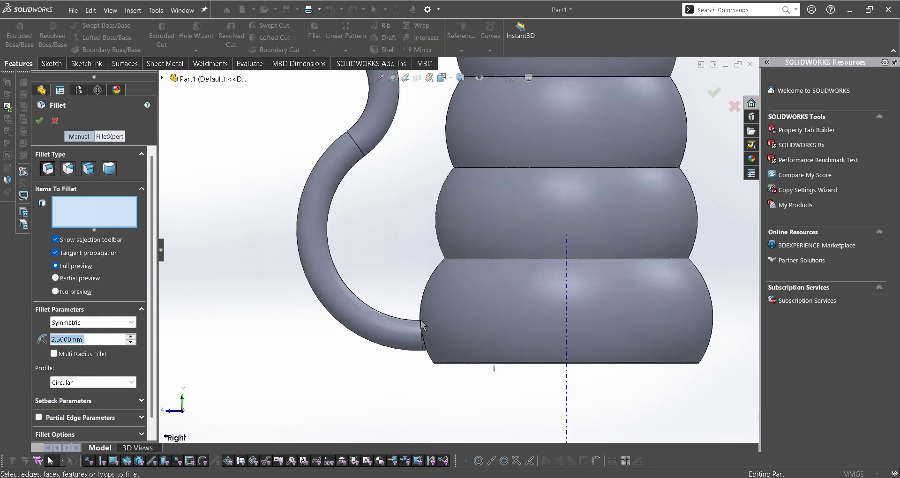
pyautogui.moveTo(430, 322); pyautogui.dragTo(443, 331, button='middle')
pyautogui.scroll(-3, 444, 330)
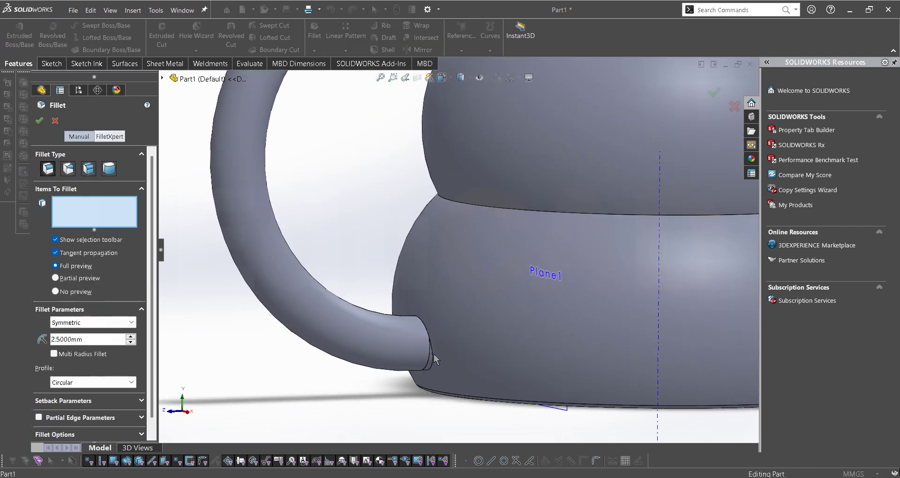
pyautogui.click(434, 354)
pyautogui.click(435, 344)
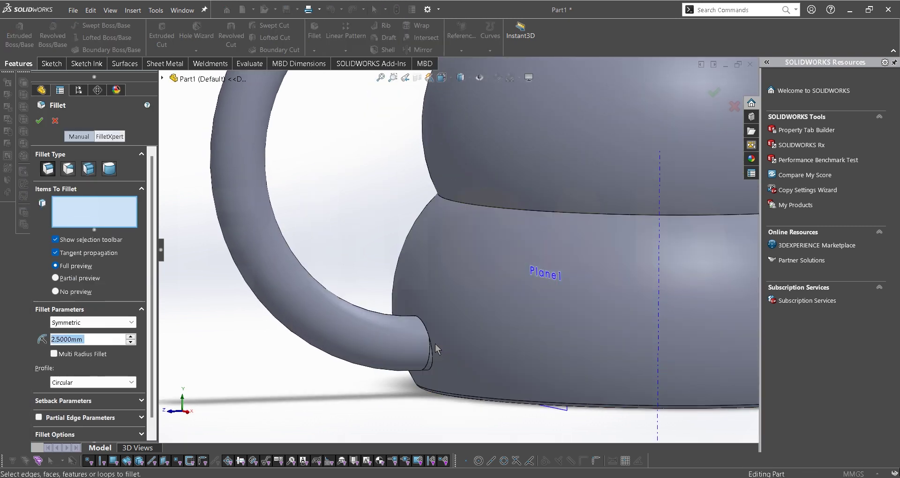
pyautogui.scroll(-3, 435, 344)
pyautogui.click(435, 344)
pyautogui.scroll(3, 436, 344)
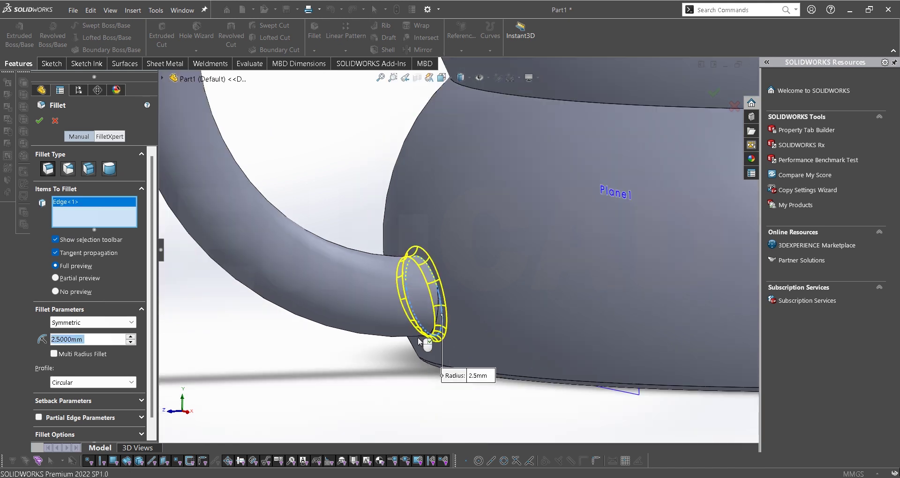
pyautogui.moveTo(426, 344); pyautogui.dragTo(387, 338, button='middle')
# - Try increasingly larger radii up to 50 mm for the fillet at the spout junction
pyautogui.click(132, 337)
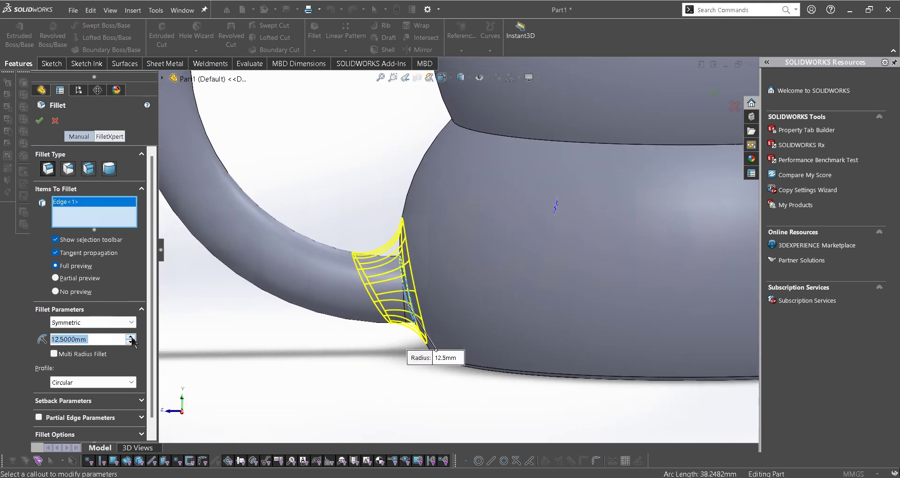
pyautogui.click(132, 337)
pyautogui.click(132, 337)
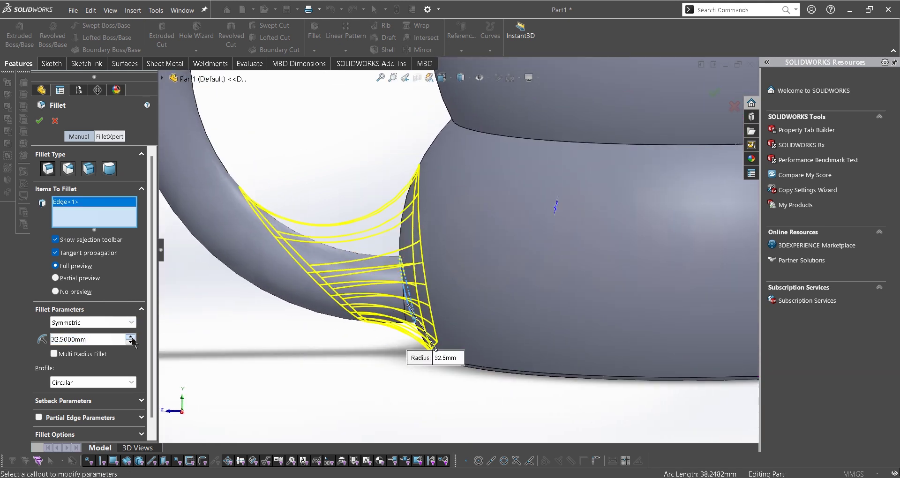
pyautogui.click(132, 337)
pyautogui.write('50')
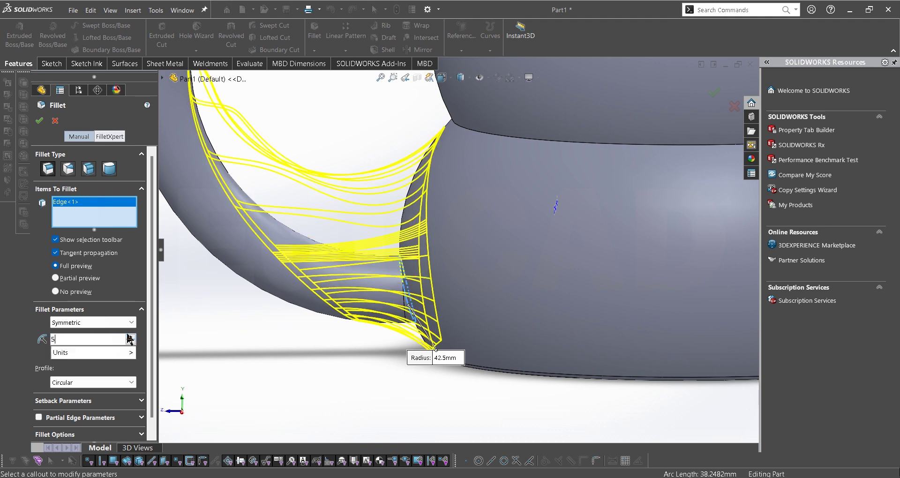
pyautogui.press('Return')
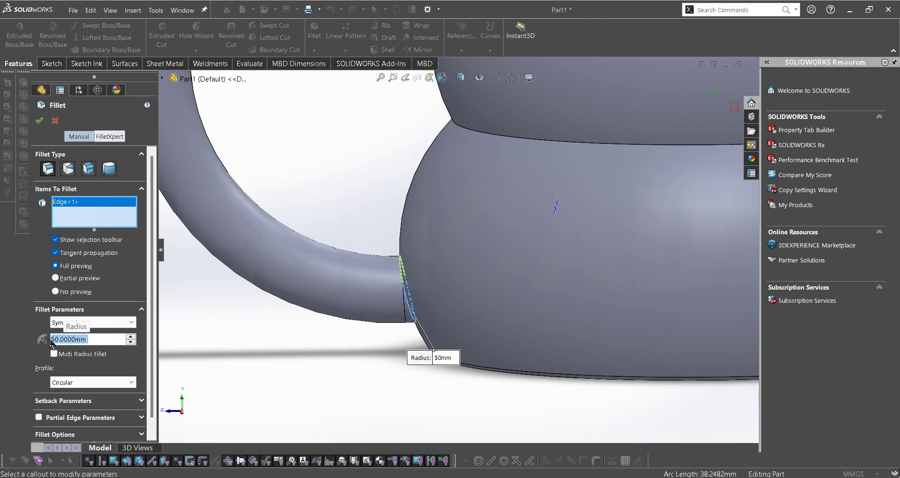
# - Set the spout junction fillet's radius to 40 mm and apply it
pyautogui.moveTo(65, 355)
pyautogui.press('Return')
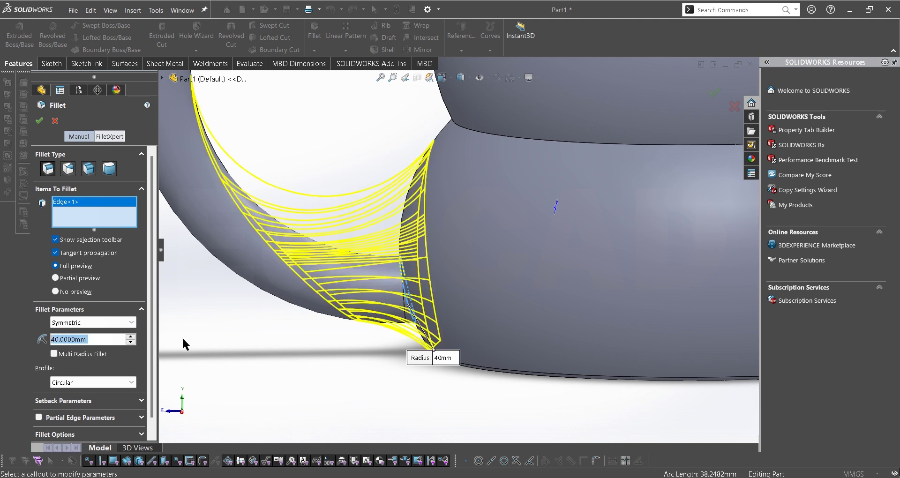
pyautogui.scroll(5, 297, 265)
pyautogui.moveTo(300, 265); pyautogui.dragTo(348, 231, button='middle')
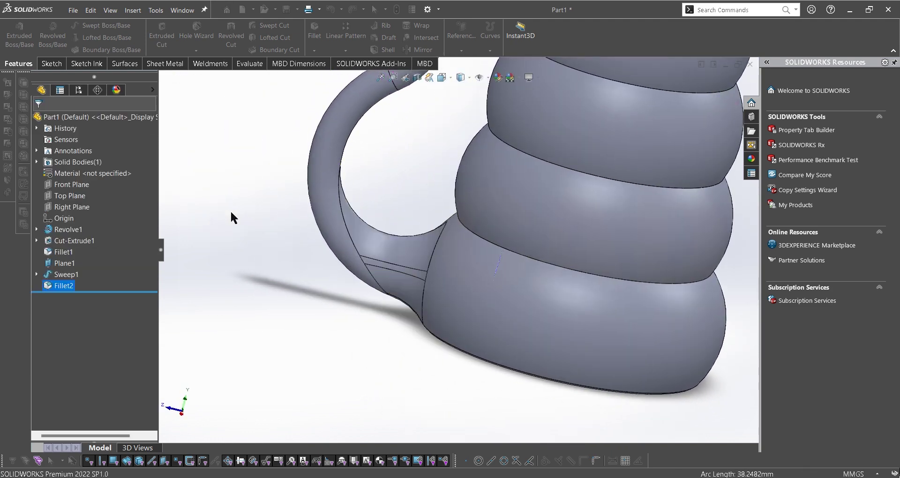
pyautogui.moveTo(381, 269); pyautogui.dragTo(422, 263, button='middle')
pyautogui.scroll(4, 440, 231)
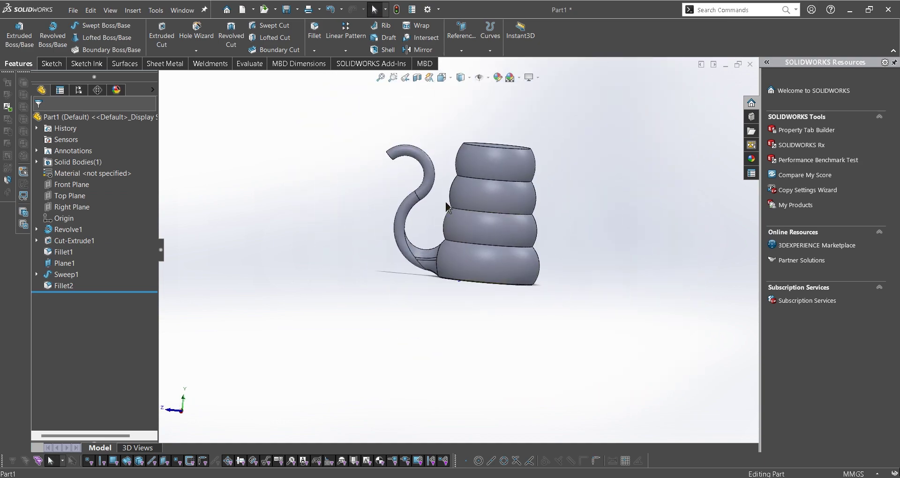
# - Orient the model to the Right view and start a new sketch on the Right Plane
pyautogui.scroll(-3, 415, 291)
pyautogui.press('space')
pyautogui.click(398, 302)
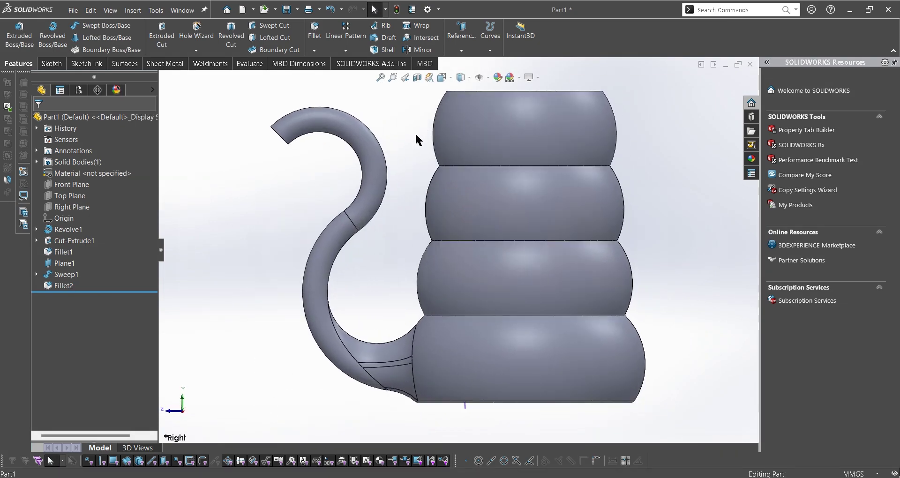
pyautogui.rightClick(71, 205)
pyautogui.click(74, 189)
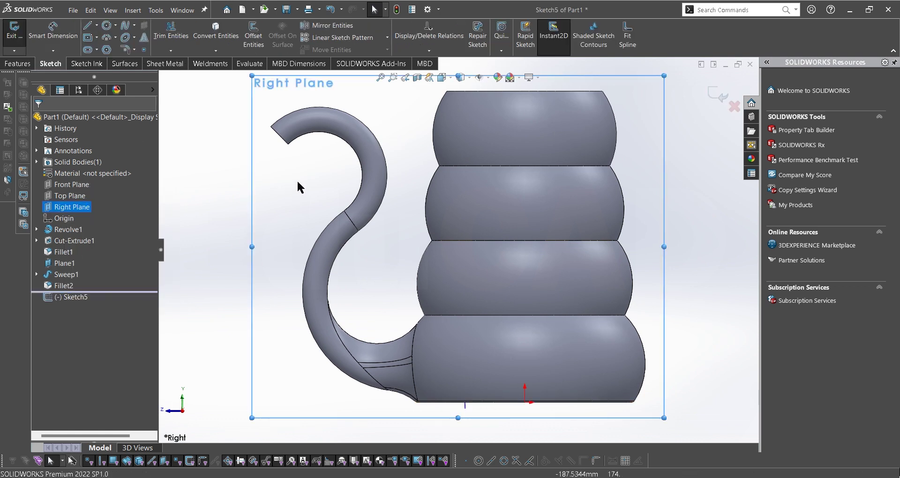
pyautogui.scroll(-1, 390, 99)
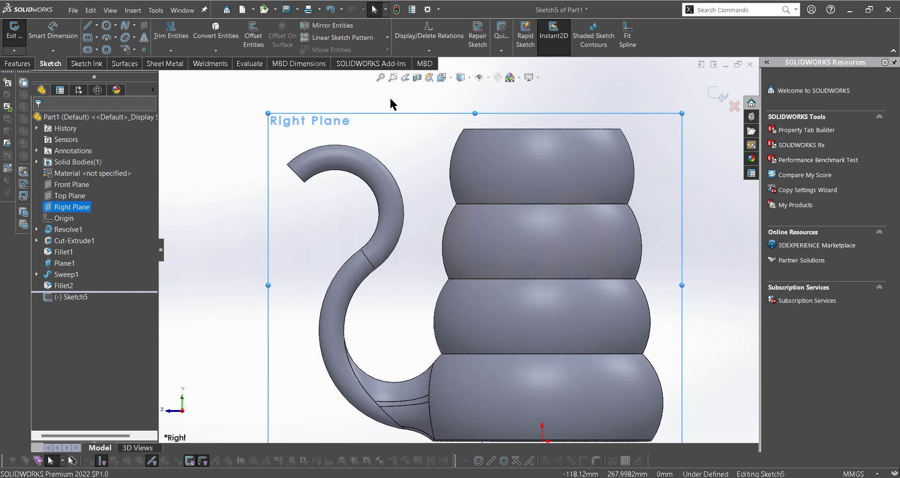
pyautogui.click(183, 118)
# - Sketch a closed four-sided profile around the spout tip, with a slanted edge about 36.5 mm long and a horizontal upper edge about 52 mm long
pyautogui.click(87, 26)
pyautogui.scroll(-2, 311, 198)
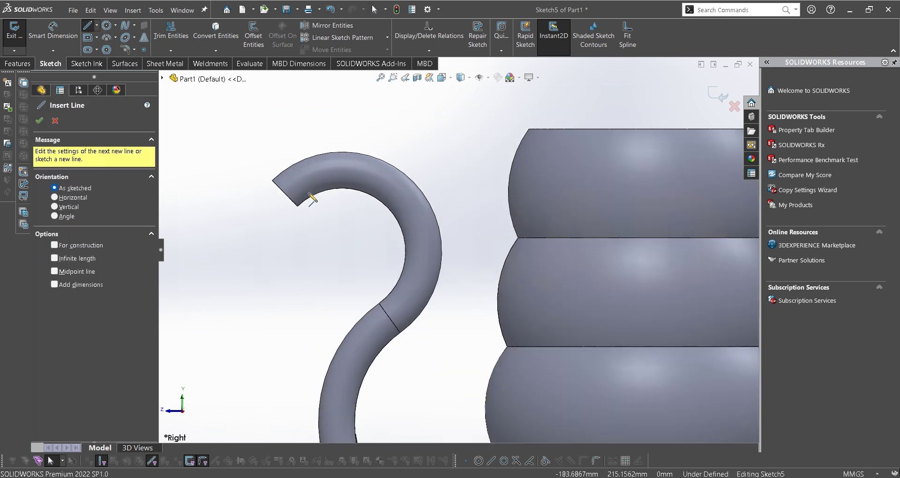
pyautogui.click(297, 205)
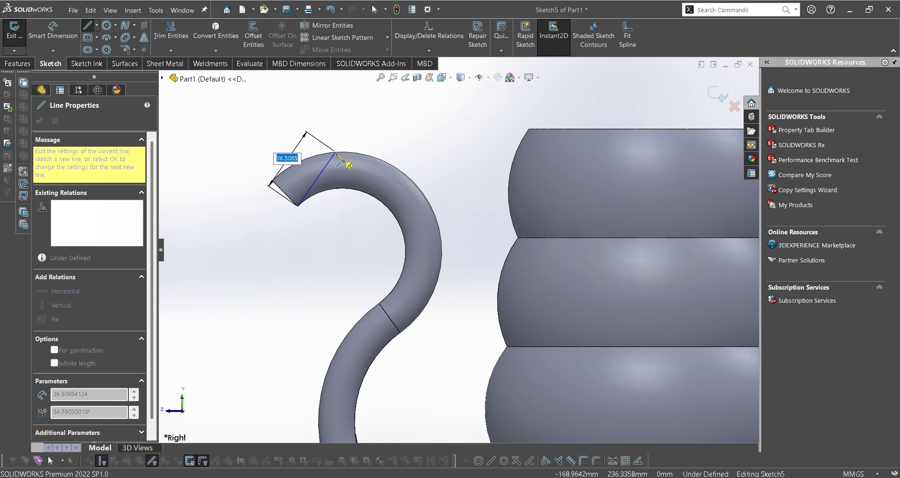
pyautogui.click(335, 152)
pyautogui.click(241, 152)
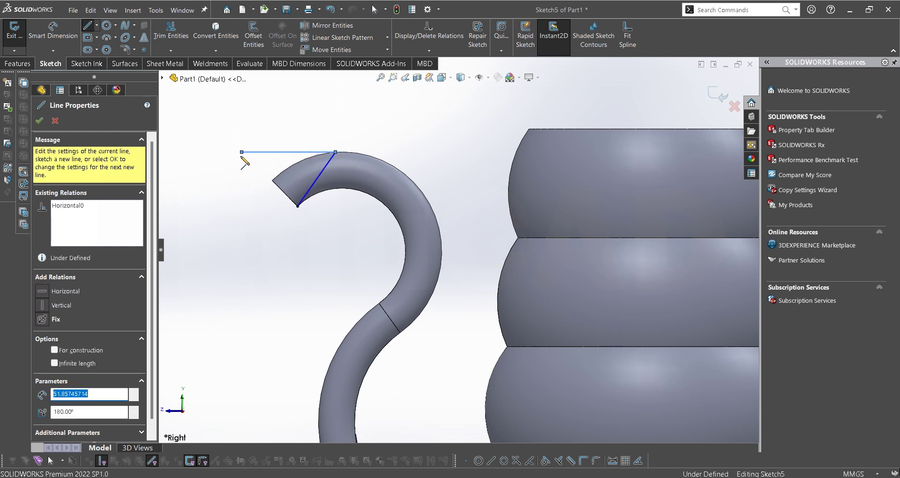
pyautogui.click(241, 206)
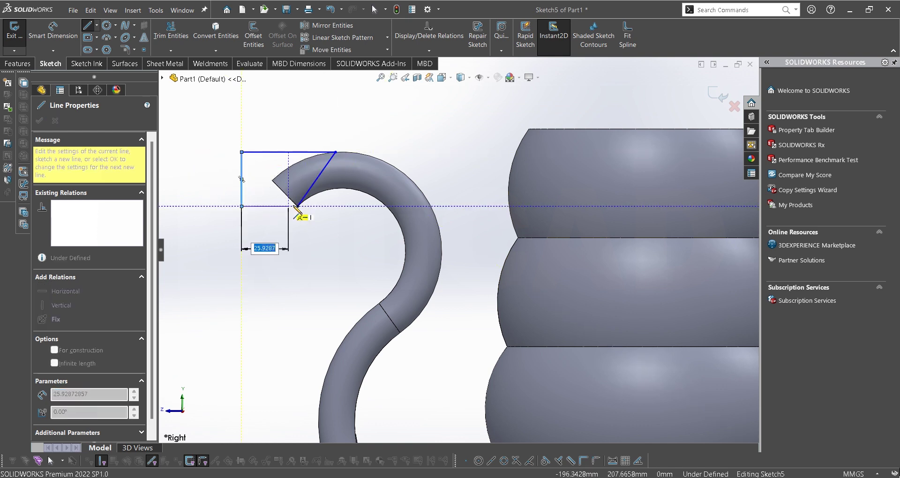
pyautogui.click(297, 206)
pyautogui.rightClick(304, 234)
pyautogui.click(317, 244)
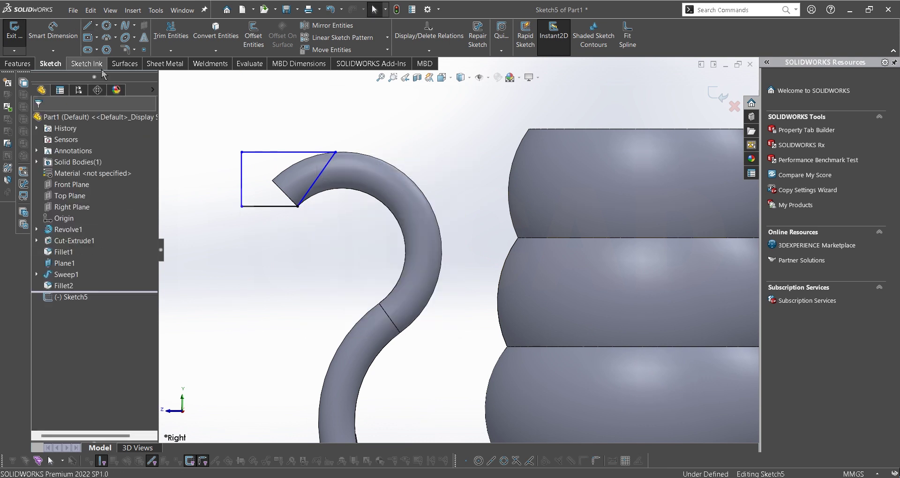
# - Dimension the angle between the profile's slanted line and its lower horizontal line as 55°
pyautogui.click(317, 185)
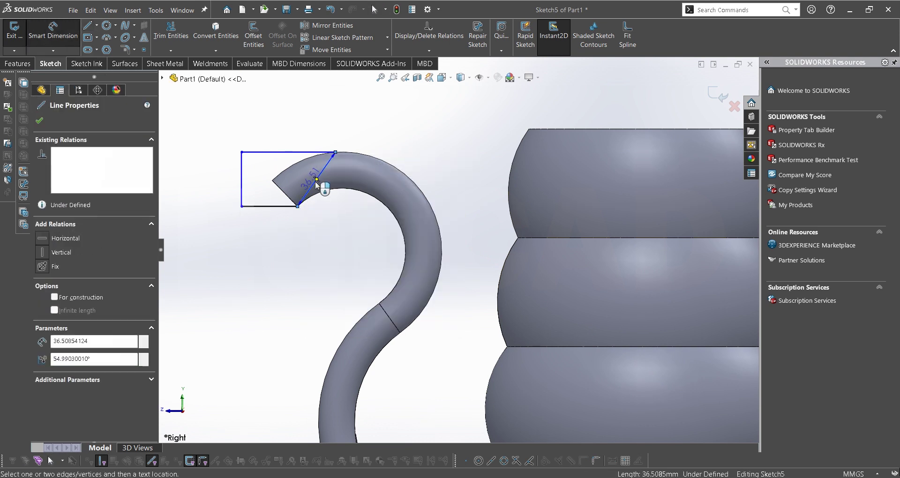
pyautogui.click(288, 207)
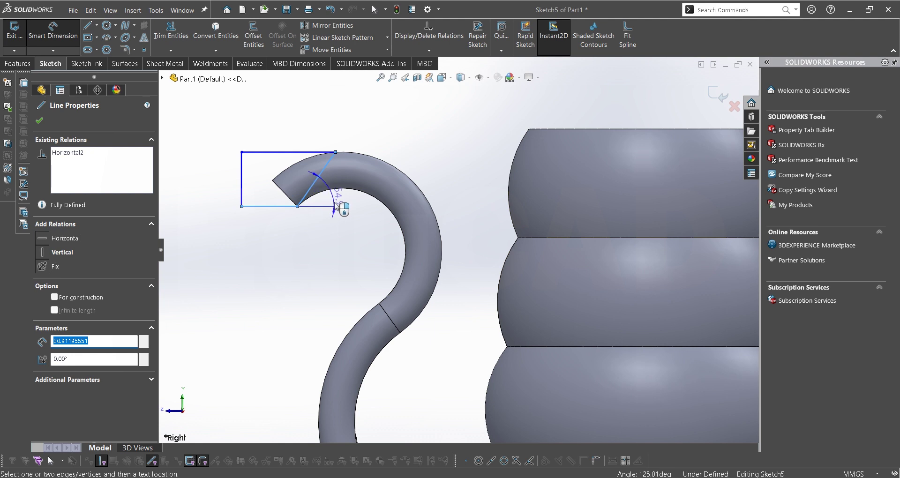
pyautogui.click(341, 199)
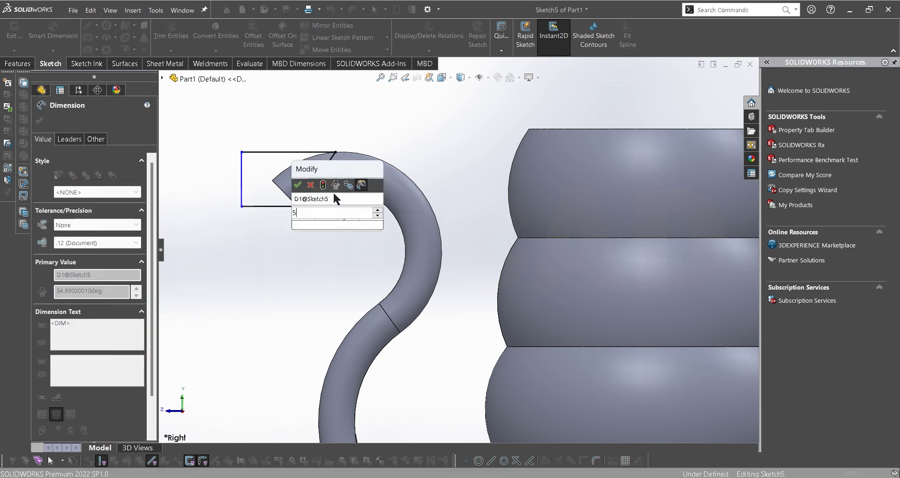
pyautogui.press('Return')
pyautogui.rightClick(326, 282)
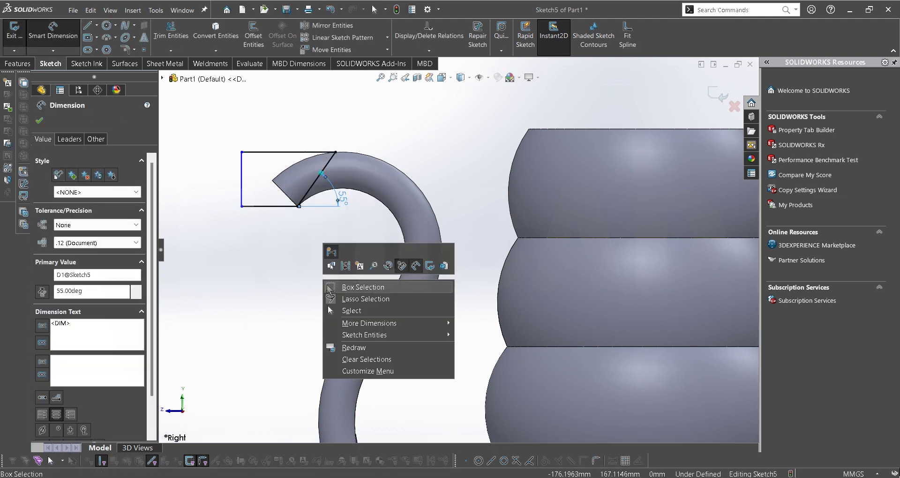
pyautogui.click(350, 310)
pyautogui.press('f')
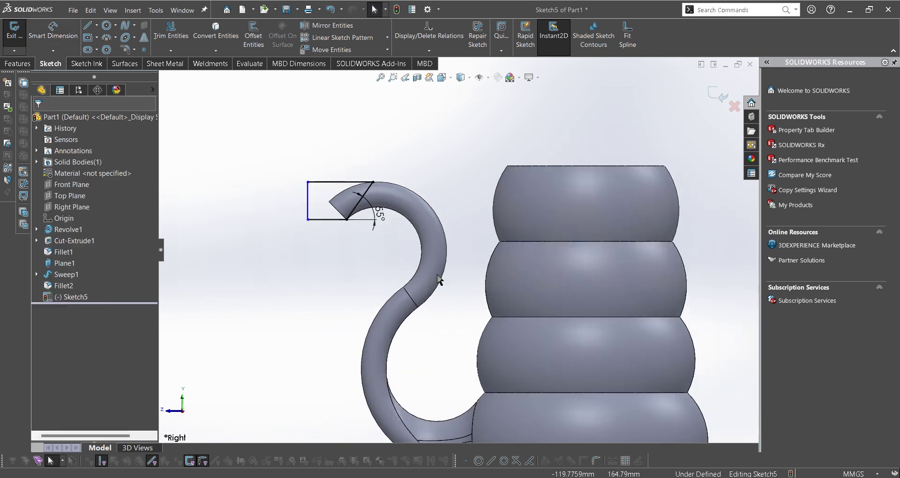
# - Sketch an inward-curving three-point arc of about 97 mm radius on the side opposite the spout, spanning the two middle bulges
pyautogui.click(106, 38)
pyautogui.scroll(-2, 529, 207)
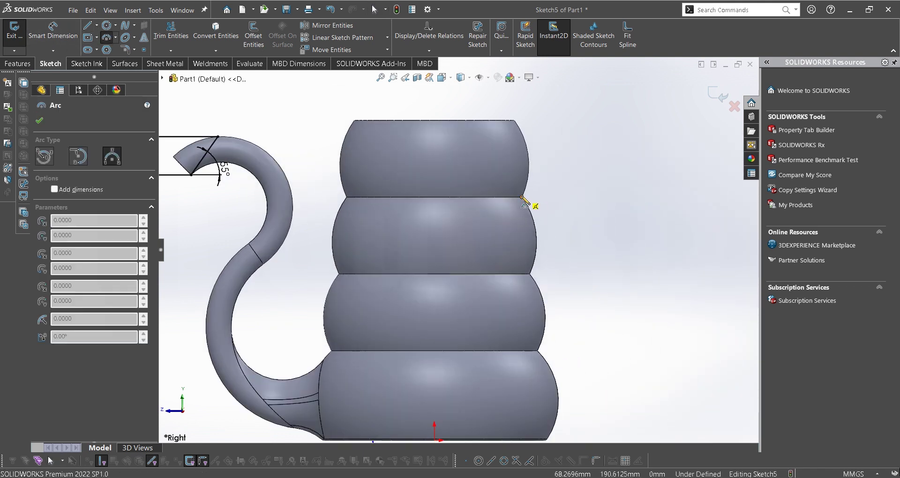
pyautogui.click(523, 198)
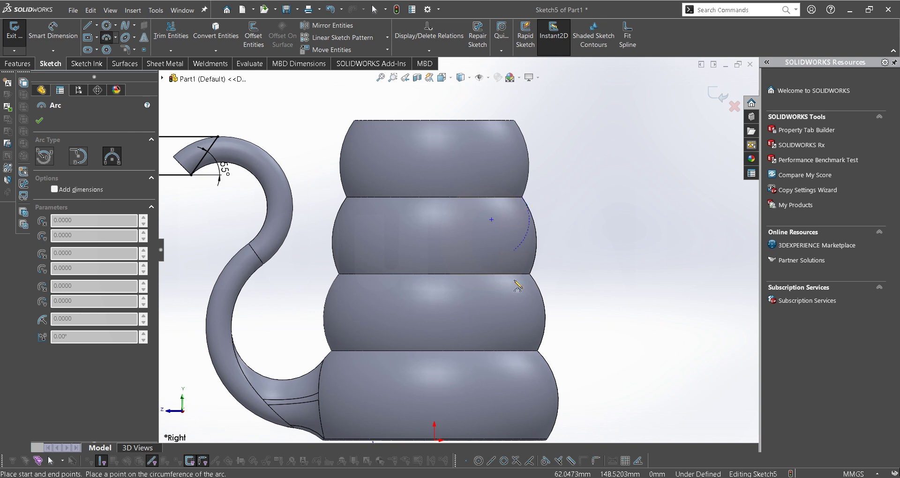
pyautogui.click(538, 351)
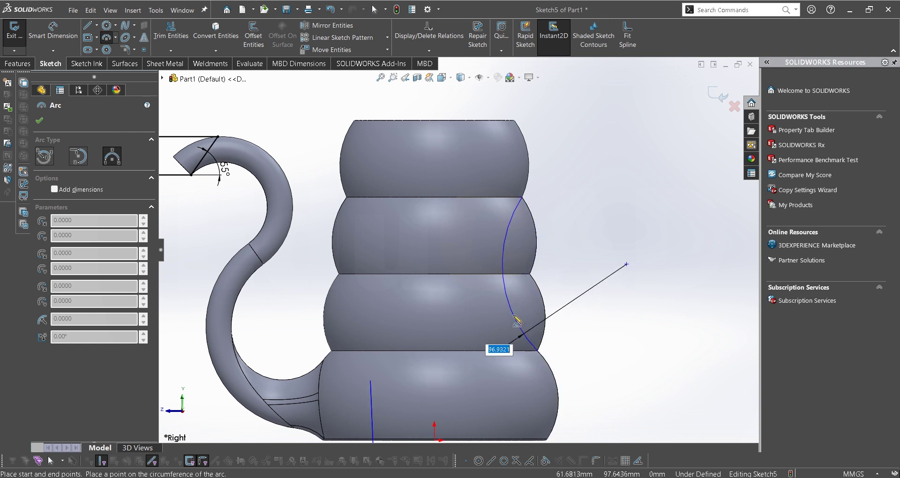
pyautogui.click(518, 321)
pyautogui.rightClick(556, 178)
pyautogui.click(581, 221)
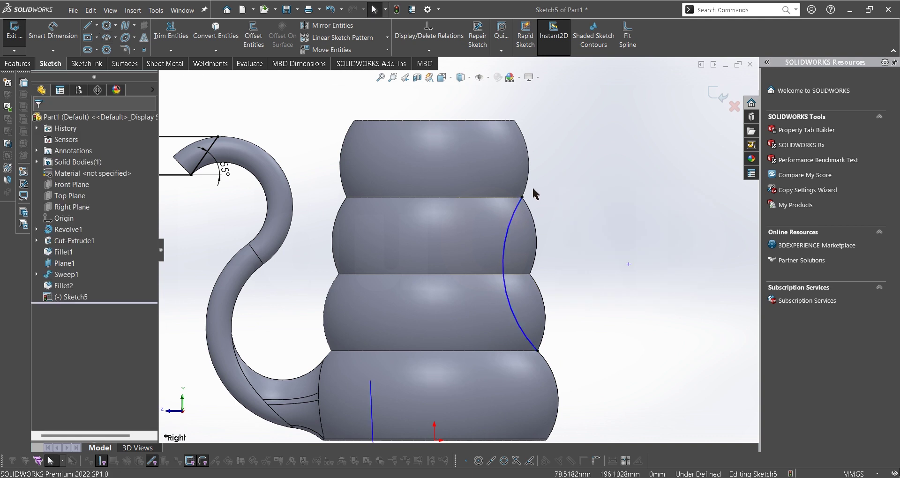
# - Make the arc tangent to the silhouette edge of the body's uppermost bulge
pyautogui.click(519, 217)
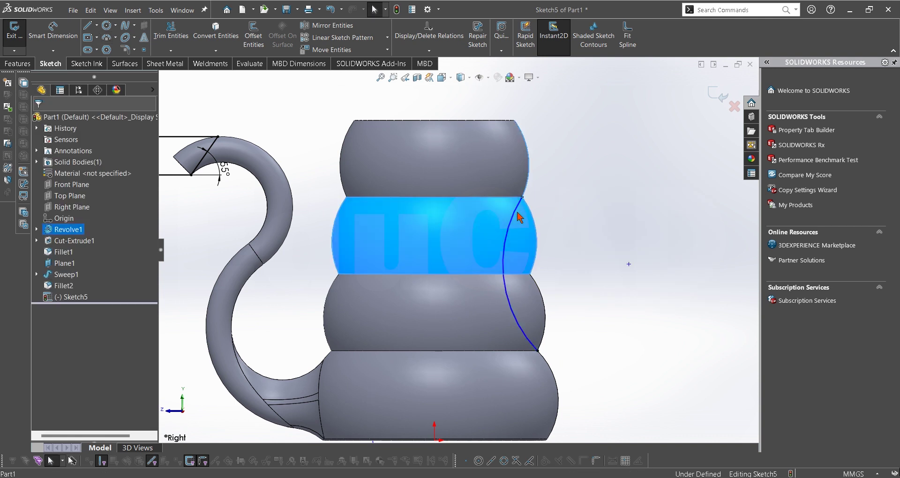
pyautogui.keyDown('ctrl'); pyautogui.click(519, 212); pyautogui.keyUp('ctrl')
pyautogui.keyDown('ctrl'); pyautogui.click(515, 212); pyautogui.keyUp('ctrl')
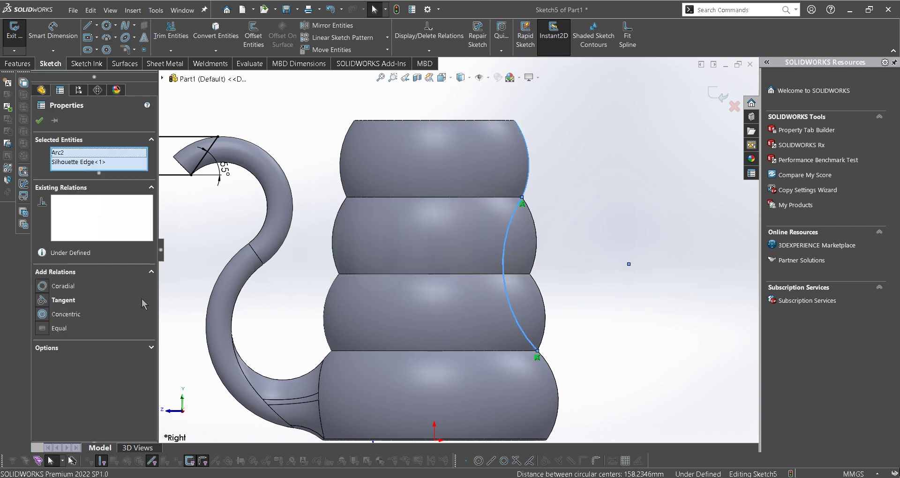
pyautogui.click(42, 301)
pyautogui.click(604, 302)
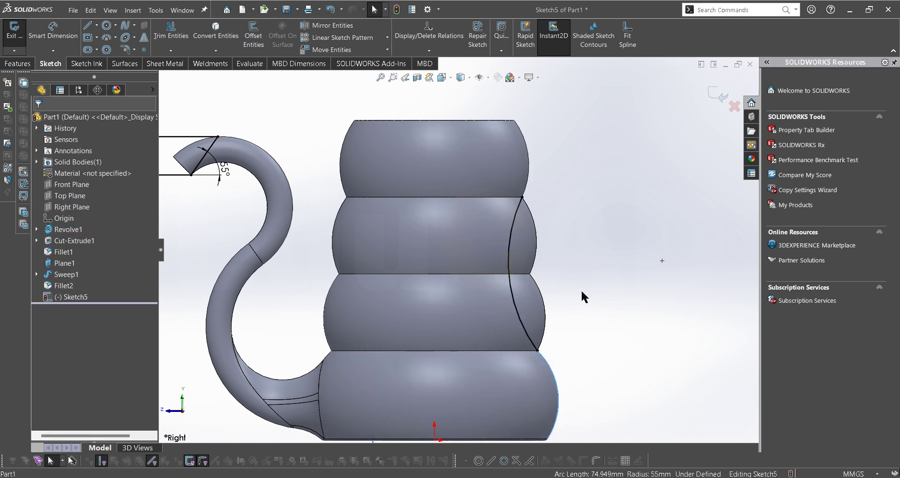
# - Close the arc with two straight lines meeting outside the body, the lower one about 72 mm long
pyautogui.press('z')
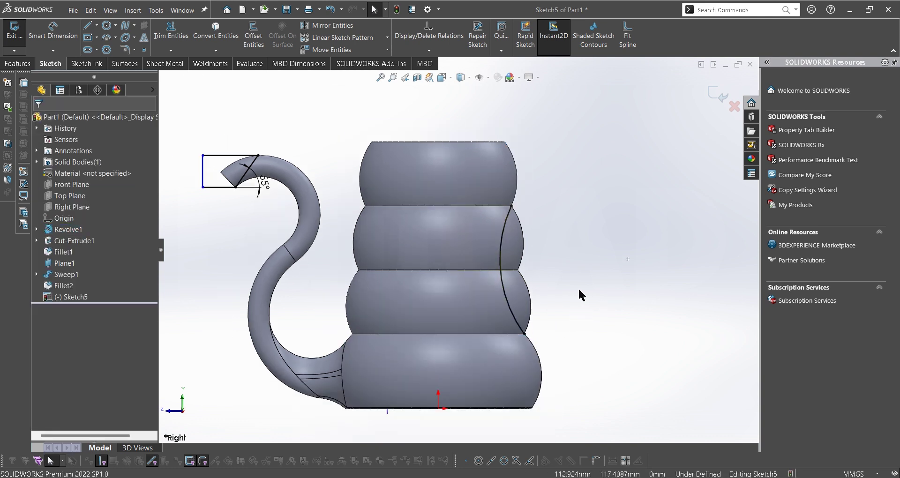
pyautogui.click(89, 27)
pyautogui.click(511, 207)
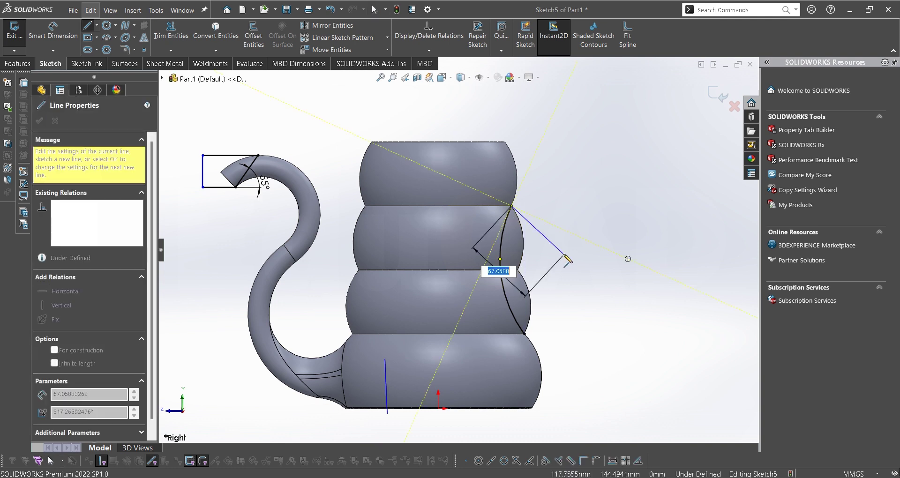
pyautogui.click(581, 283)
pyautogui.click(524, 334)
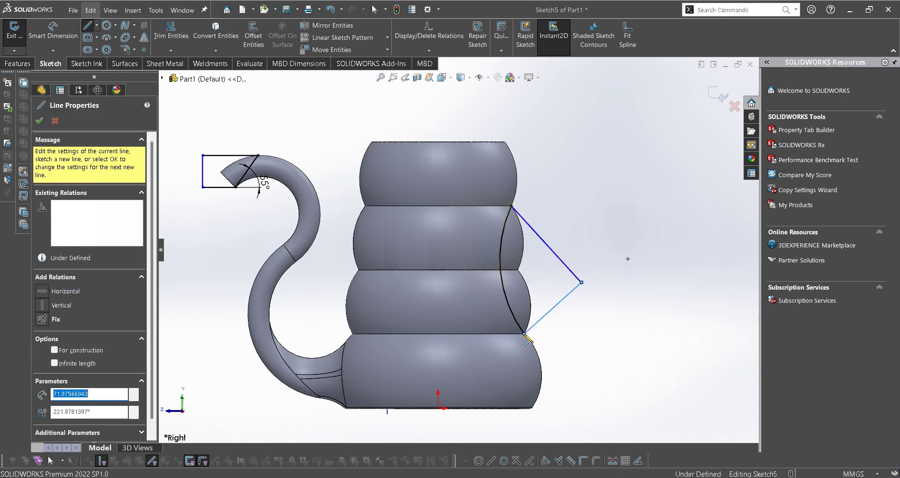
pyautogui.rightClick(565, 192)
pyautogui.click(574, 203)
pyautogui.press('Escape')
pyautogui.scroll(2, 465, 251)
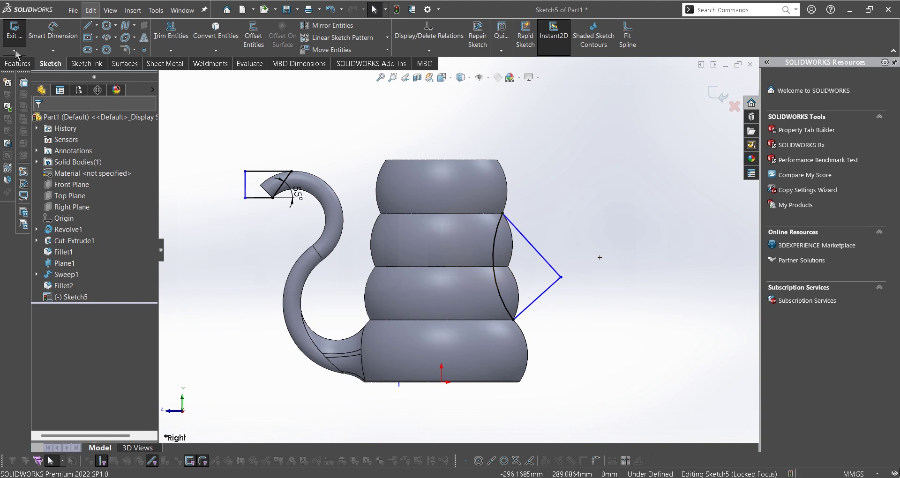
# - Cut the spout tip and the side of the body with both closed profiles, using a Mid Plane extruded cut of 165 mm
pyautogui.click(17, 64)
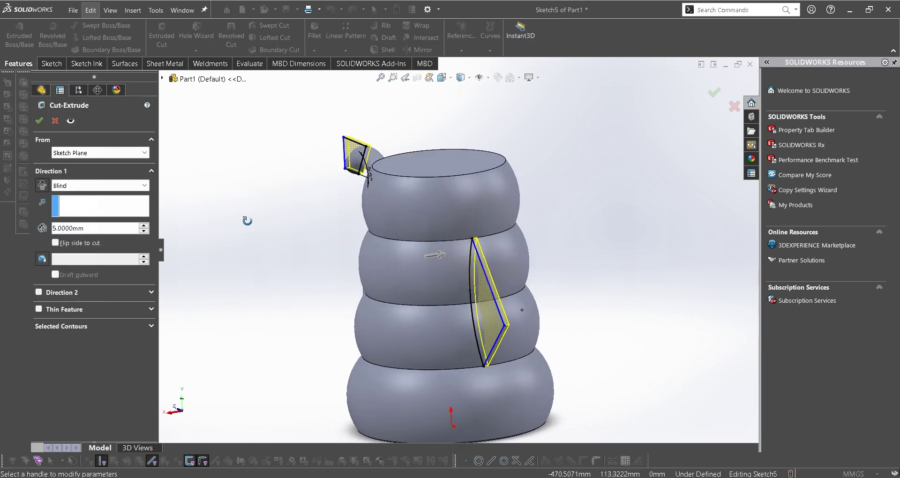
pyautogui.click(143, 226)
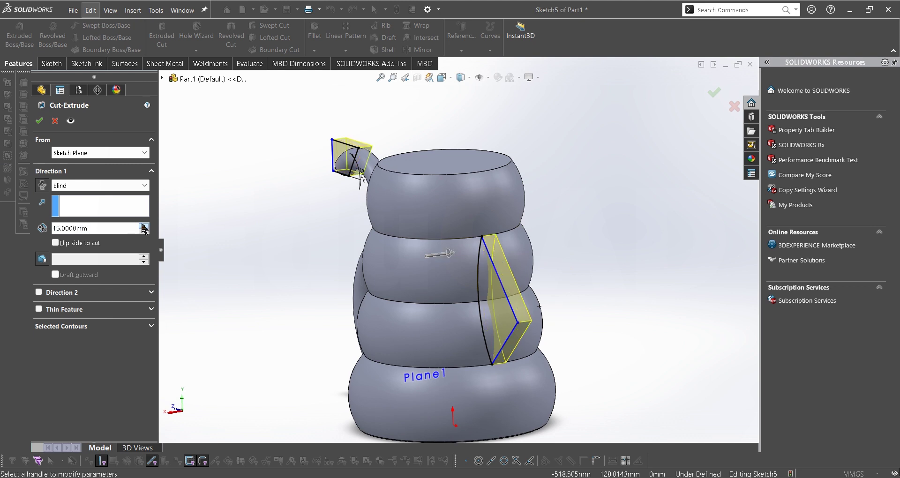
pyautogui.click(143, 225)
pyautogui.click(143, 226)
pyautogui.click(143, 226)
pyautogui.click(143, 226)
pyautogui.click(122, 187)
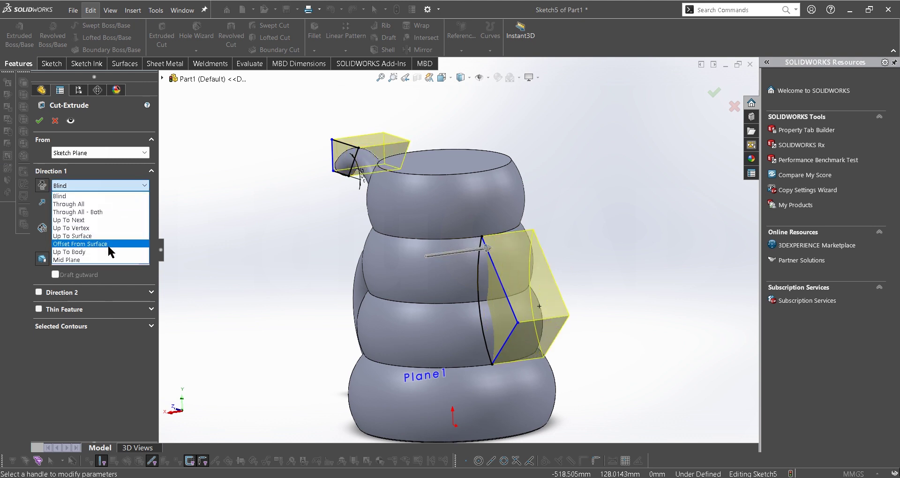
pyautogui.click(109, 259)
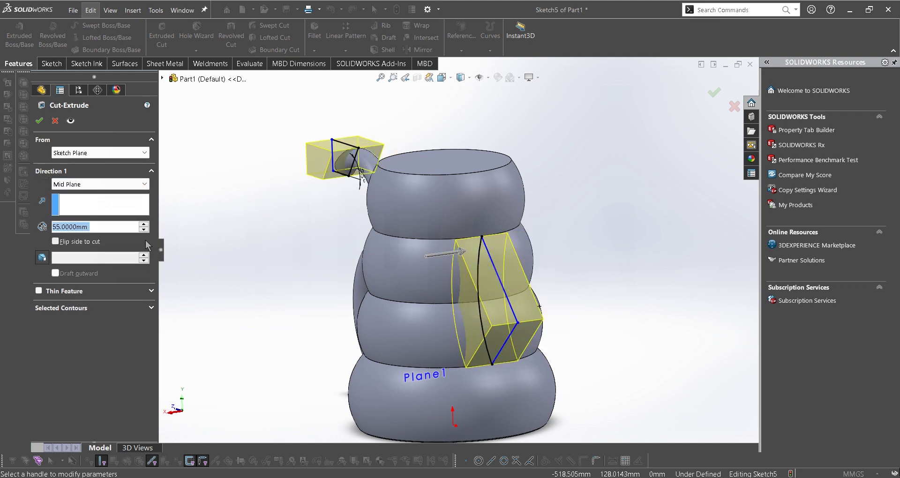
pyautogui.click(144, 225)
pyautogui.click(144, 225)
pyautogui.click(144, 225)
pyautogui.click(144, 225)
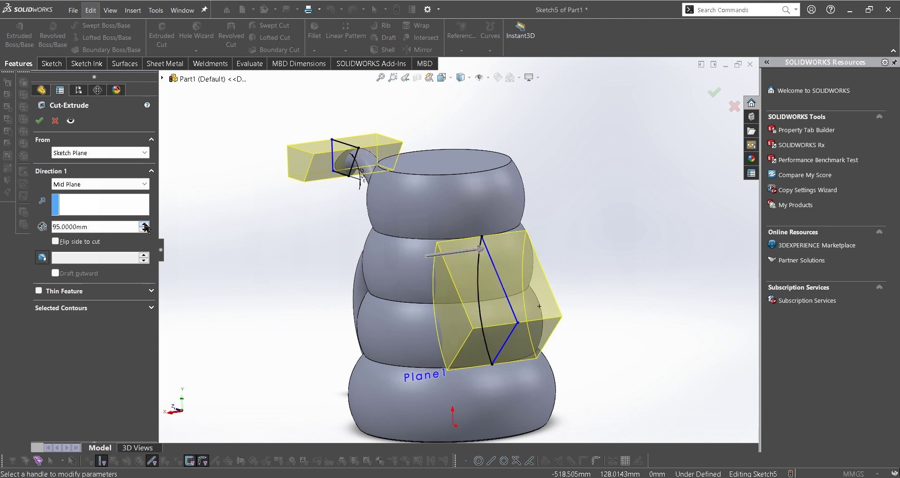
pyautogui.click(145, 225)
pyautogui.click(145, 225)
pyautogui.click(144, 226)
pyautogui.click(144, 225)
pyautogui.click(144, 225)
pyautogui.click(145, 225)
pyautogui.moveTo(365, 253); pyautogui.dragTo(476, 257, button='middle')
pyautogui.click(34, 122)
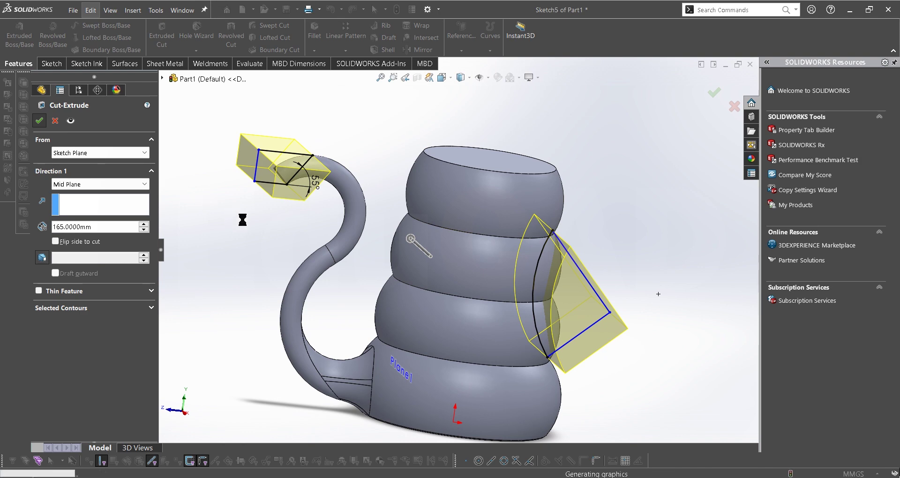
# - Start a fillet on the concave cut face in the body's side and set its radius to 5 mm
pyautogui.moveTo(365, 199); pyautogui.dragTo(574, 266, button='middle')
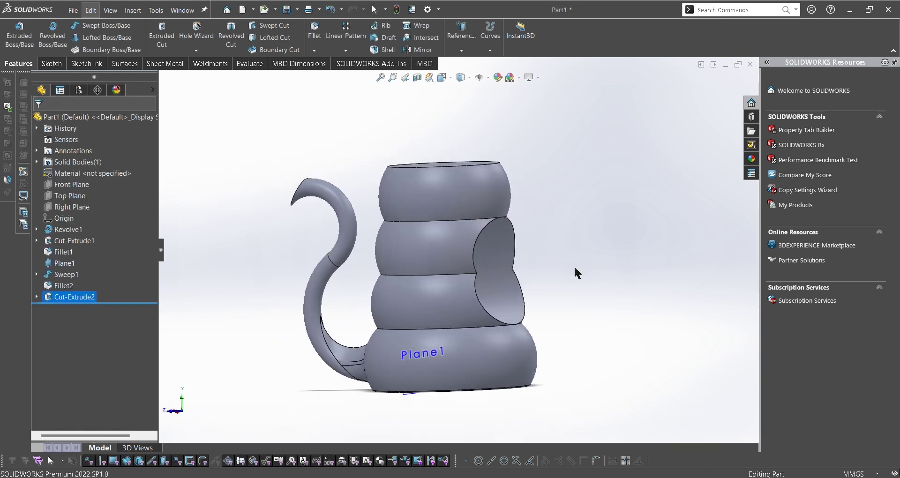
pyautogui.scroll(-4, 474, 268)
pyautogui.press('space')
pyautogui.click(361, 267)
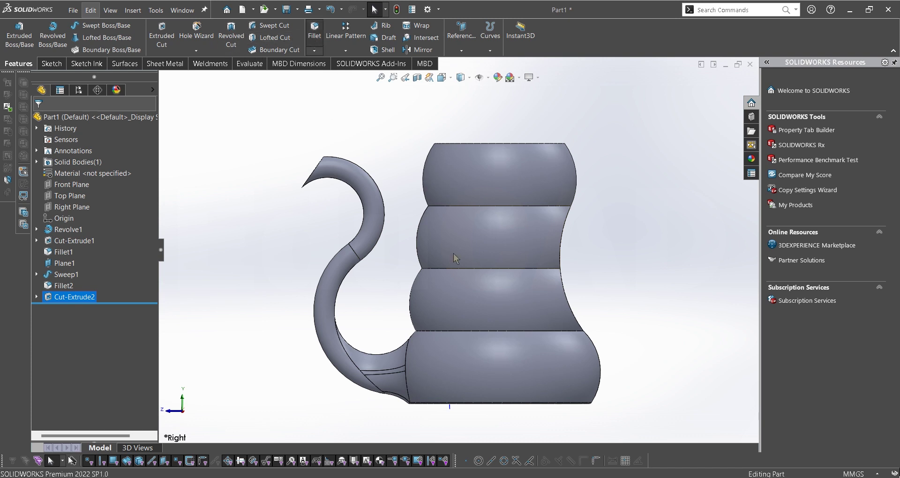
pyautogui.moveTo(488, 276); pyautogui.dragTo(521, 284, button='middle')
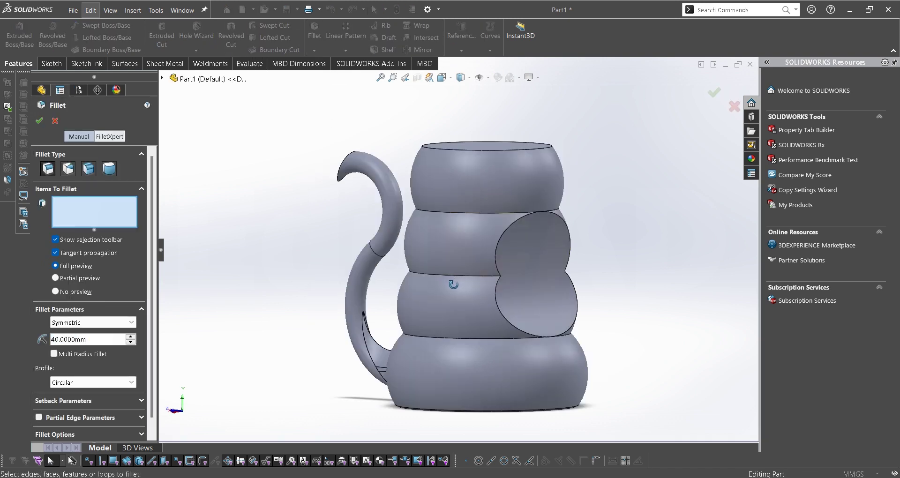
pyautogui.click(529, 288)
pyautogui.scroll(-2, 509, 258)
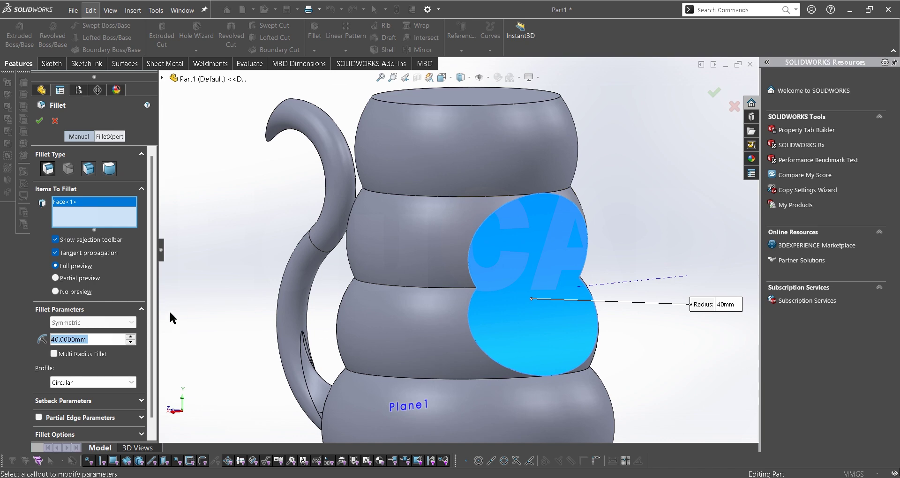
pyautogui.write('5')
pyautogui.press('Return')
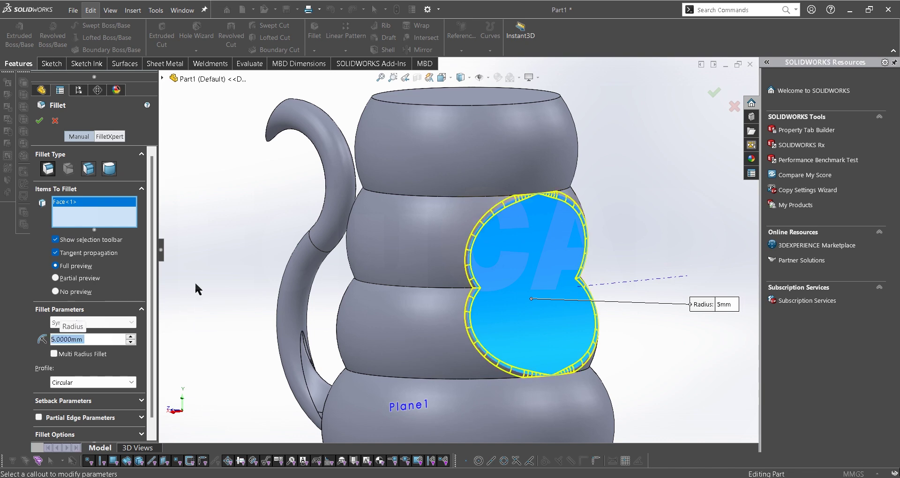
# - Add the three edges between the bulges and the body's upper rim edge to the 5 mm fillet, and apply it
pyautogui.scroll(1, 290, 221)
pyautogui.moveTo(291, 221); pyautogui.dragTo(354, 227, button='middle')
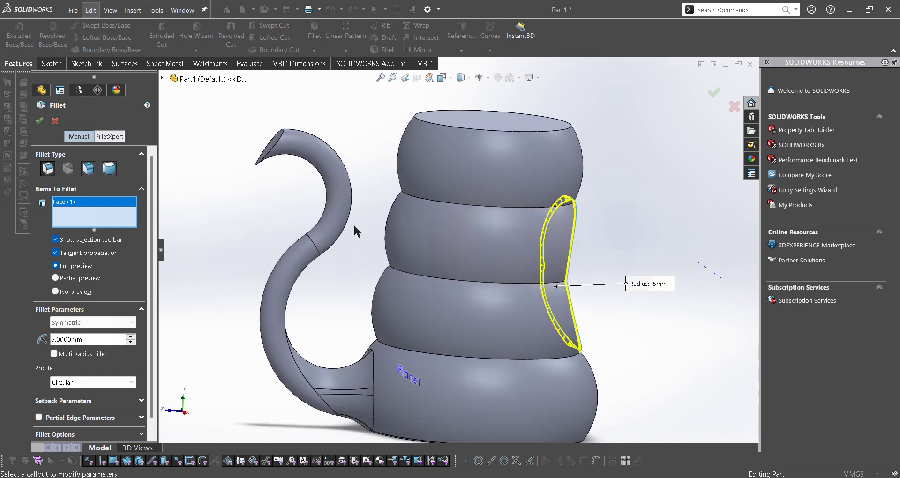
pyautogui.click(426, 203)
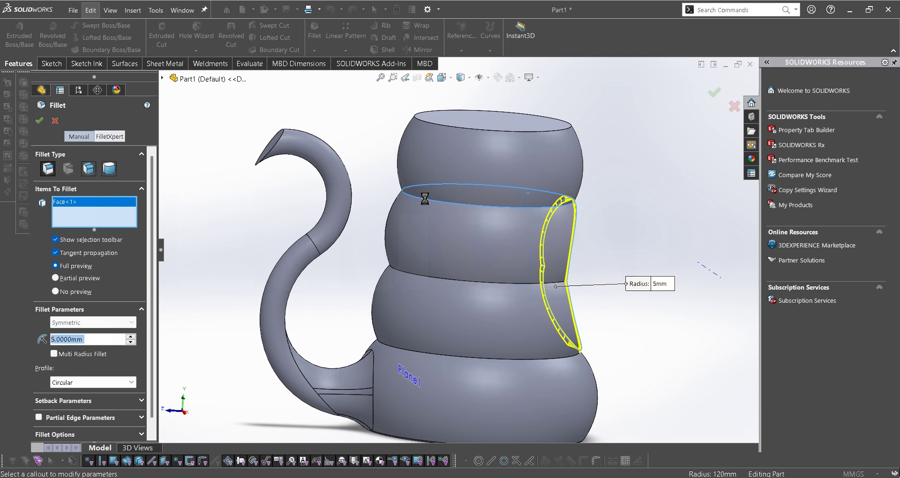
pyautogui.click(454, 283)
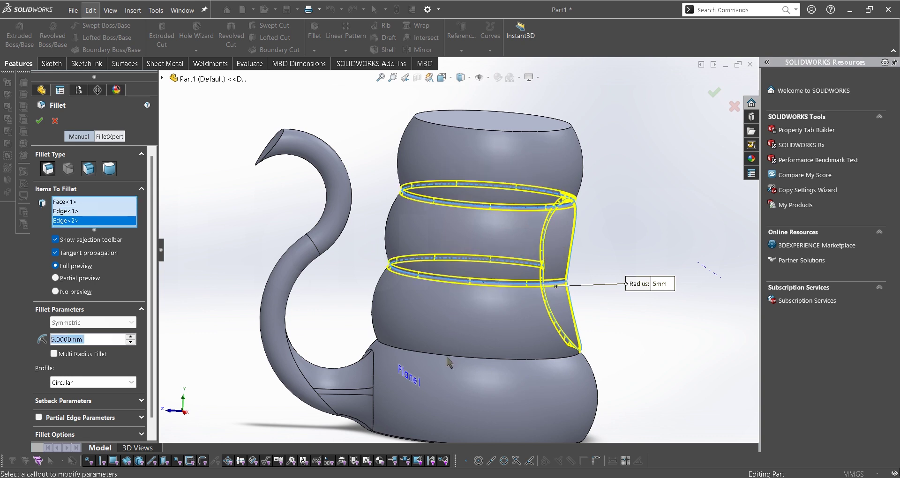
pyautogui.click(448, 356)
pyautogui.moveTo(432, 239); pyautogui.dragTo(428, 152, button='middle')
pyautogui.scroll(-2, 427, 153)
pyautogui.click(441, 186)
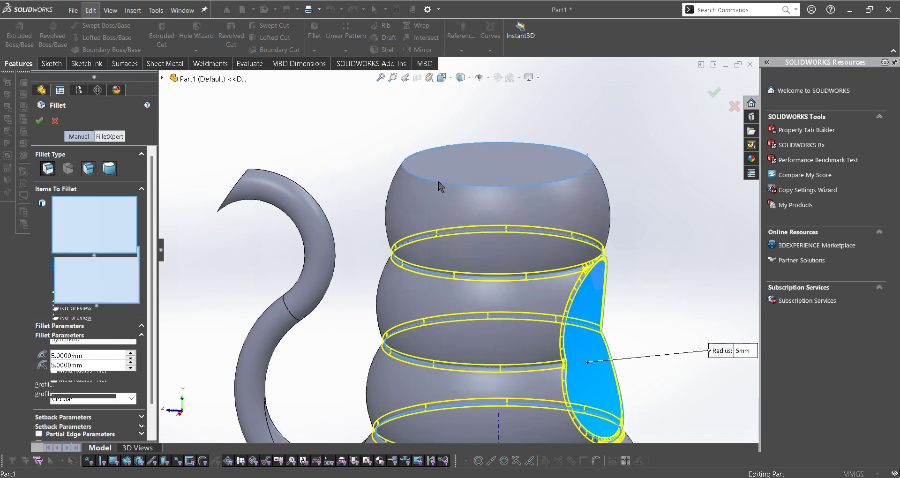
pyautogui.scroll(-1, 439, 182)
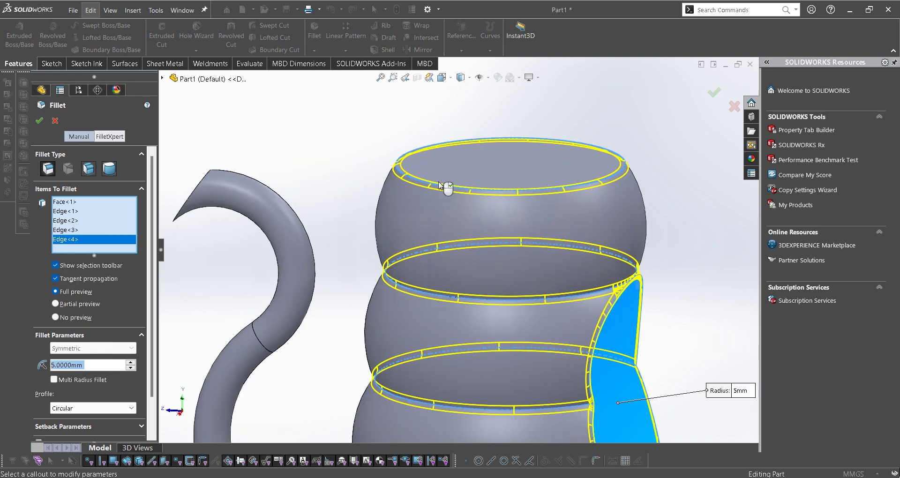
pyautogui.scroll(1, 438, 181)
pyautogui.click(39, 122)
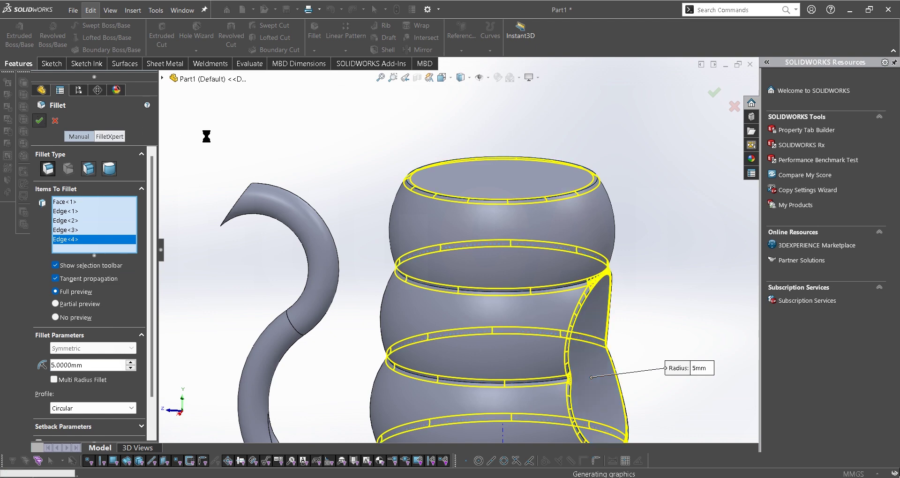
pyautogui.moveTo(366, 253); pyautogui.dragTo(448, 265, button='middle')
pyautogui.press('space')
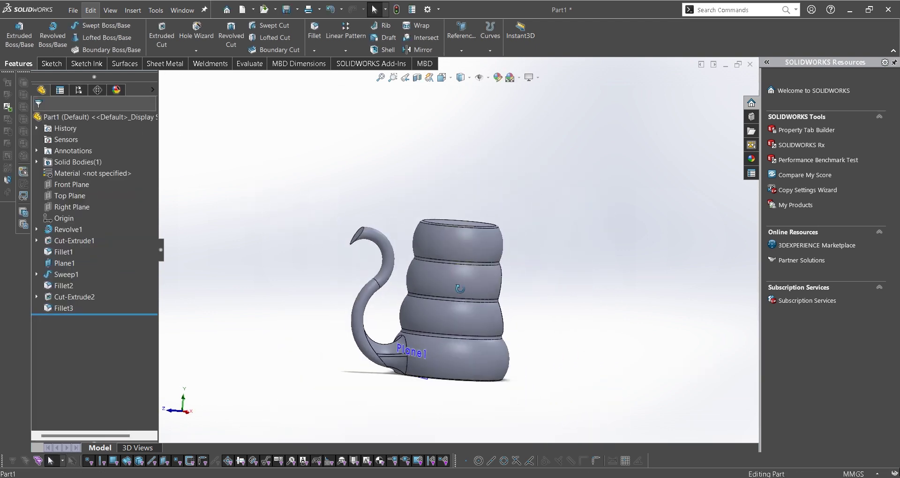
pyautogui.click(348, 278)
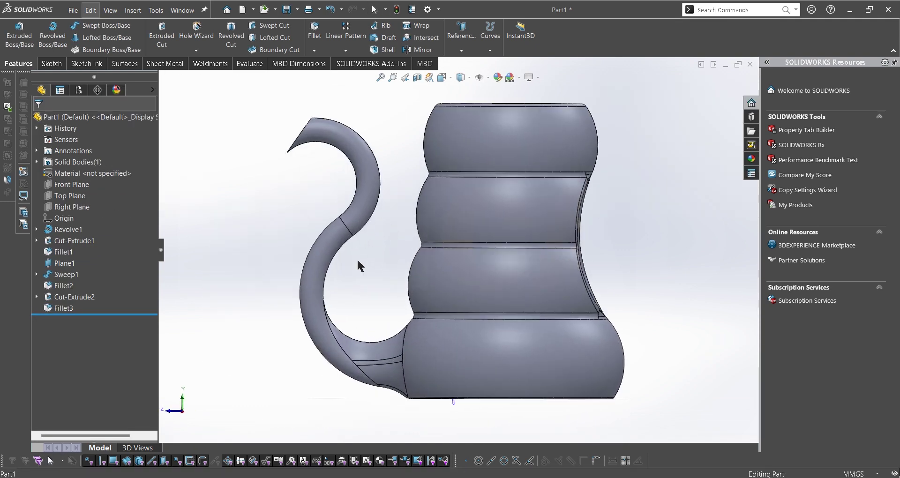
pyautogui.hotkey('ctrl', 's')
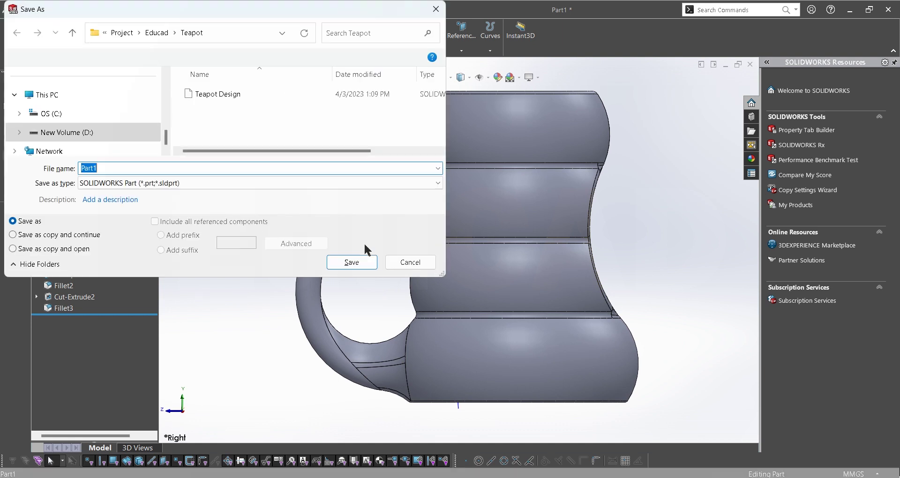
pyautogui.click(435, 9)
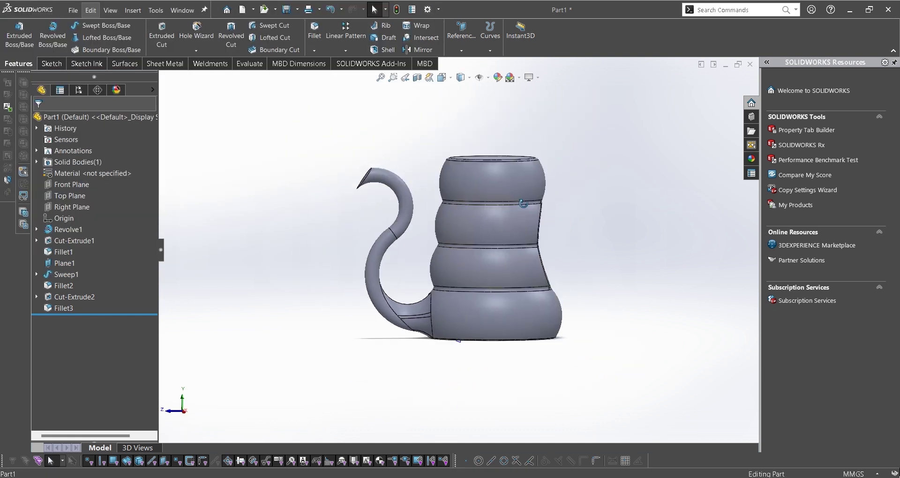
# - Shell the teapot to 2 mm thickness with the preview shown, removing the body's top face and the spout's cut end face
pyautogui.click(386, 50)
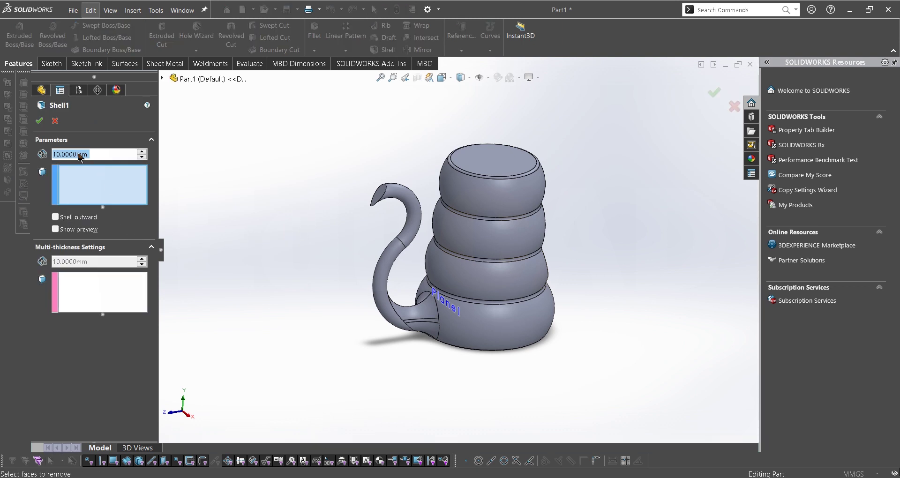
pyautogui.write('2')
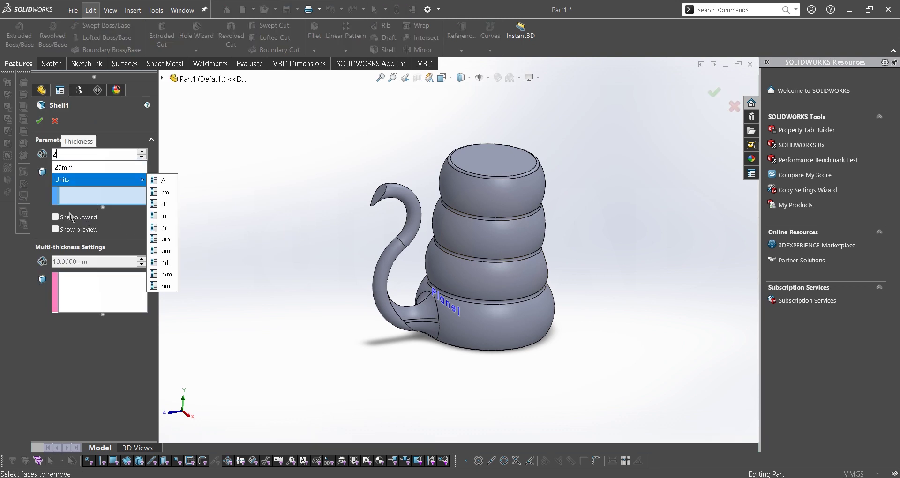
pyautogui.press('Return')
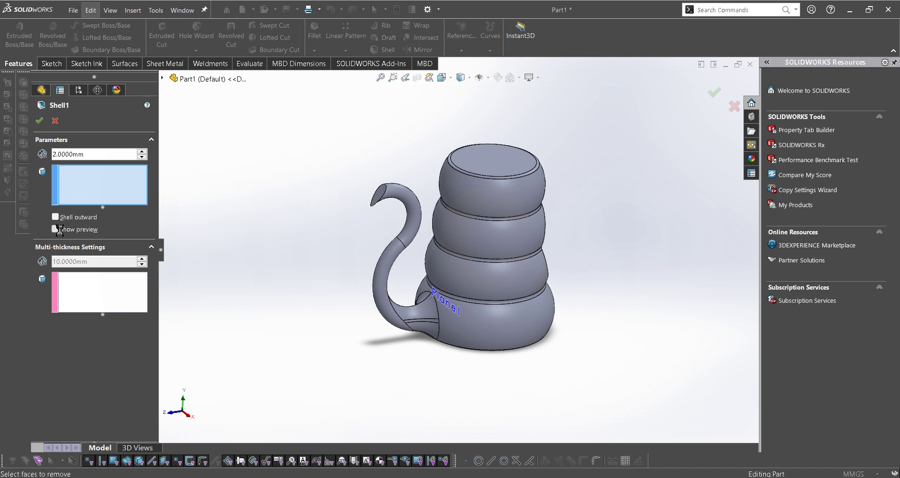
pyautogui.click(55, 230)
pyautogui.scroll(-3, 488, 233)
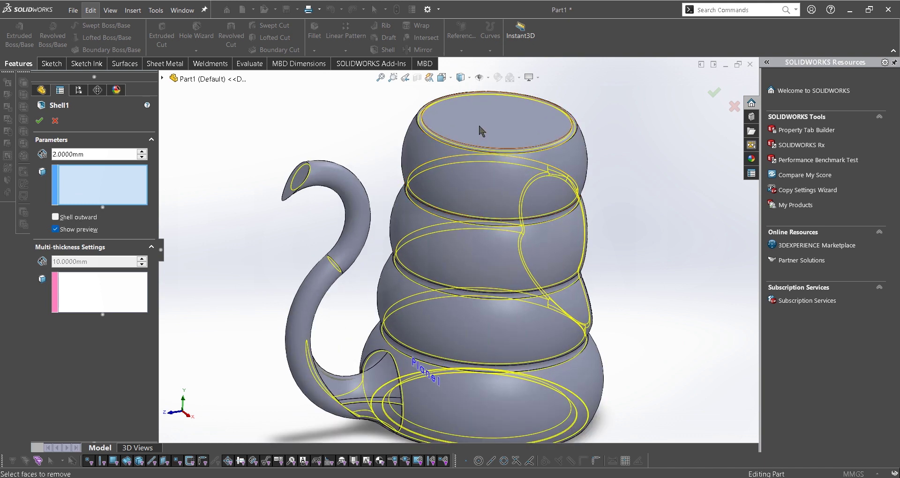
pyautogui.click(496, 125)
pyautogui.click(296, 179)
pyautogui.scroll(3, 347, 166)
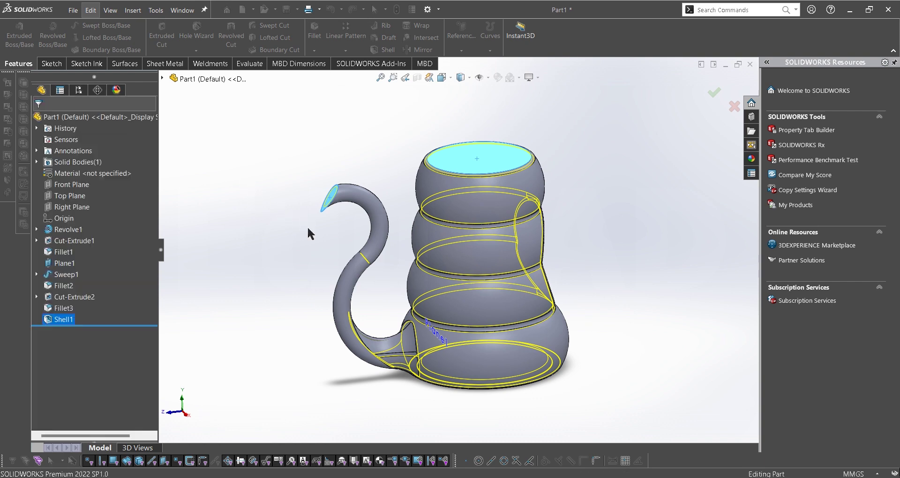
# - Examine the shelled teapot's open rim, hollow interior and spout opening from several angles
pyautogui.moveTo(327, 220); pyautogui.dragTo(446, 198, button='middle')
pyautogui.scroll(-3, 404, 191)
pyautogui.scroll(5, 446, 199)
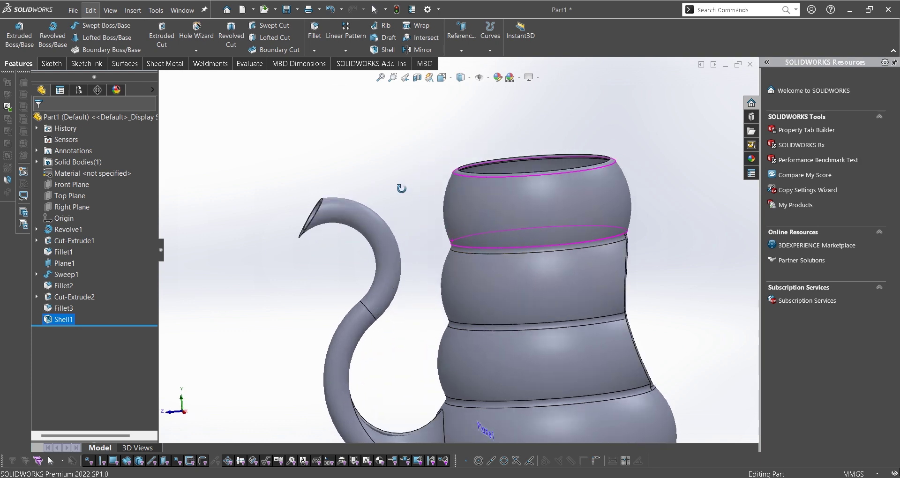
pyautogui.press('space')
pyautogui.click(412, 286)
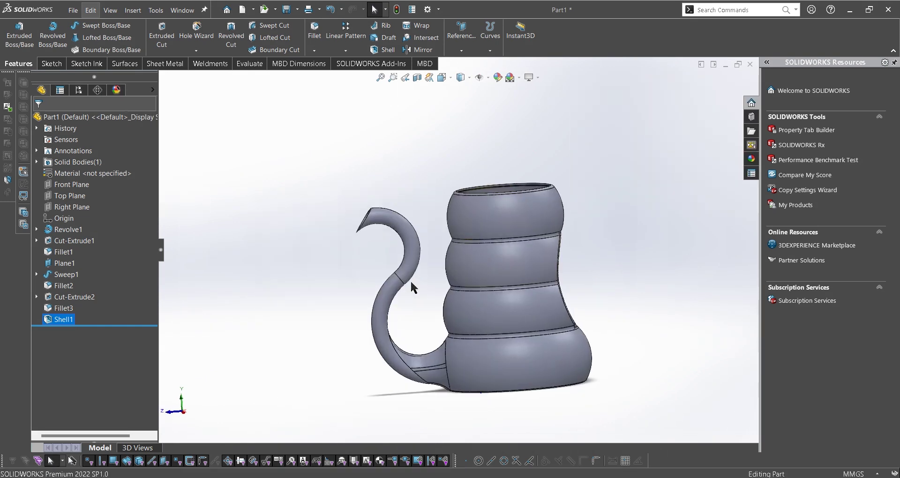
pyautogui.moveTo(413, 281); pyautogui.dragTo(520, 224, button='middle')
pyautogui.scroll(-2, 388, 153)
pyautogui.scroll(1, 383, 164)
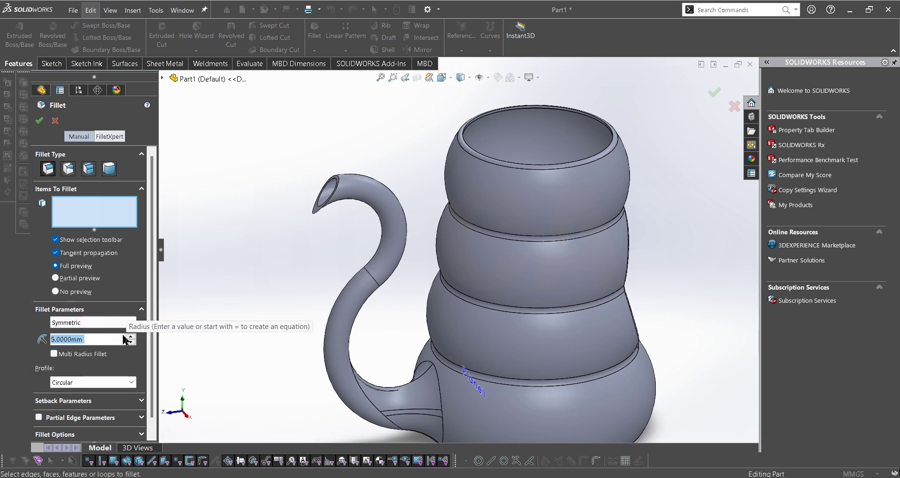
# - Fillet the outer edge of the spout's opening with a 0.5 mm radius
pyautogui.write('1')
pyautogui.press('Return')
pyautogui.scroll(-5, 364, 238)
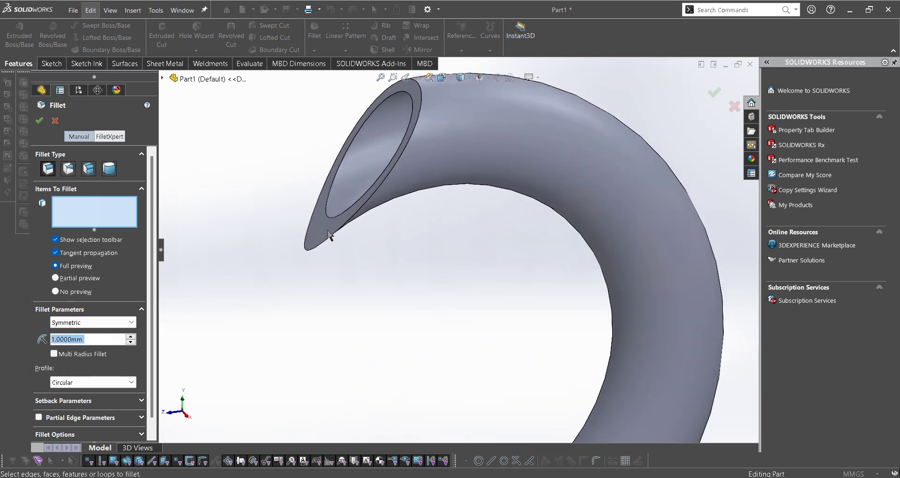
pyautogui.click(329, 238)
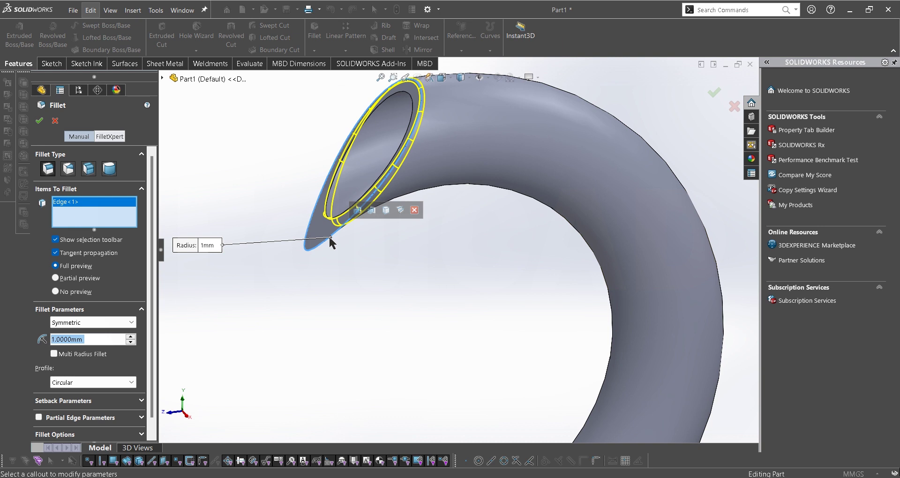
pyautogui.write('0.5')
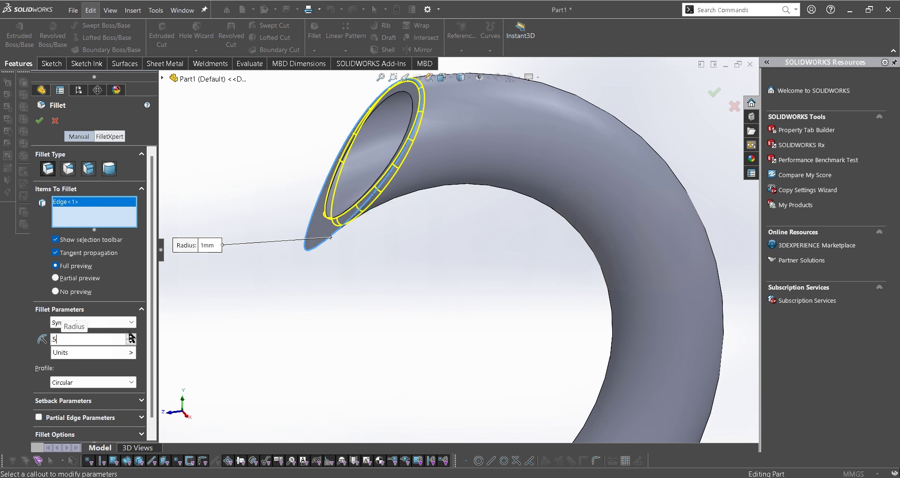
pyautogui.press('Return')
pyautogui.scroll(5, 328, 260)
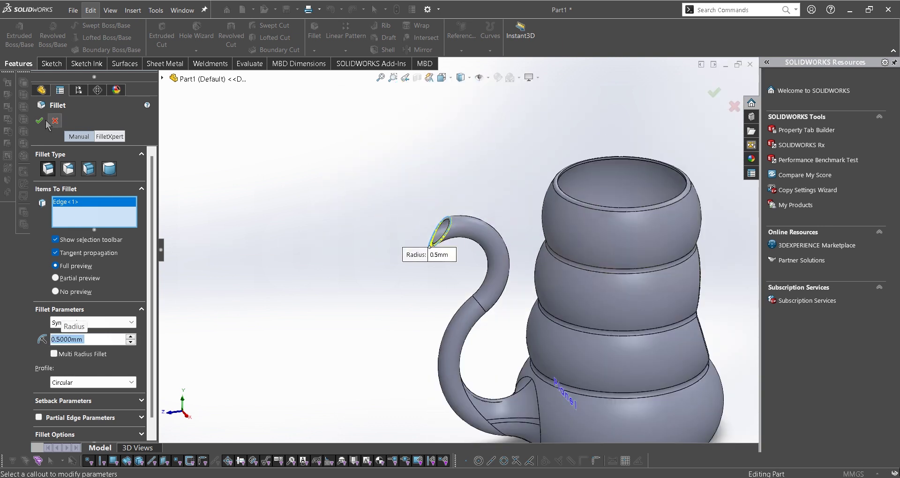
pyautogui.click(39, 121)
pyautogui.scroll(-5, 466, 242)
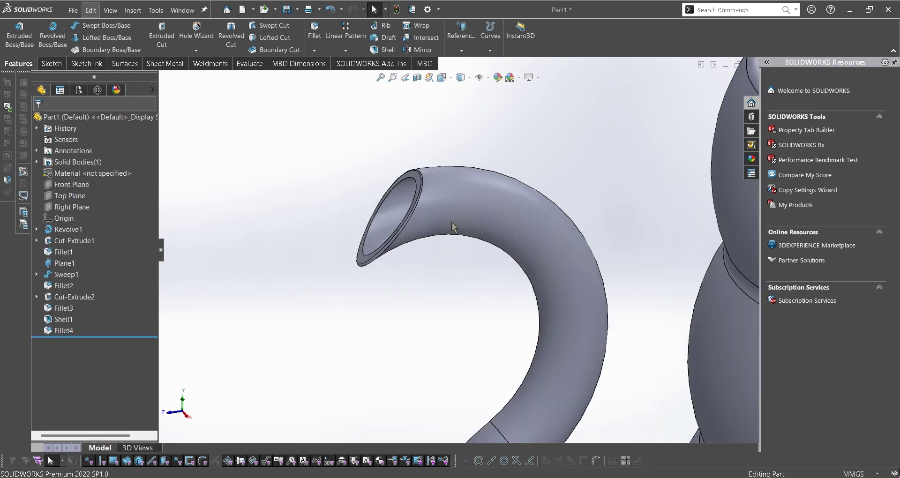
pyautogui.scroll(3, 451, 222)
pyautogui.scroll(5, 542, 253)
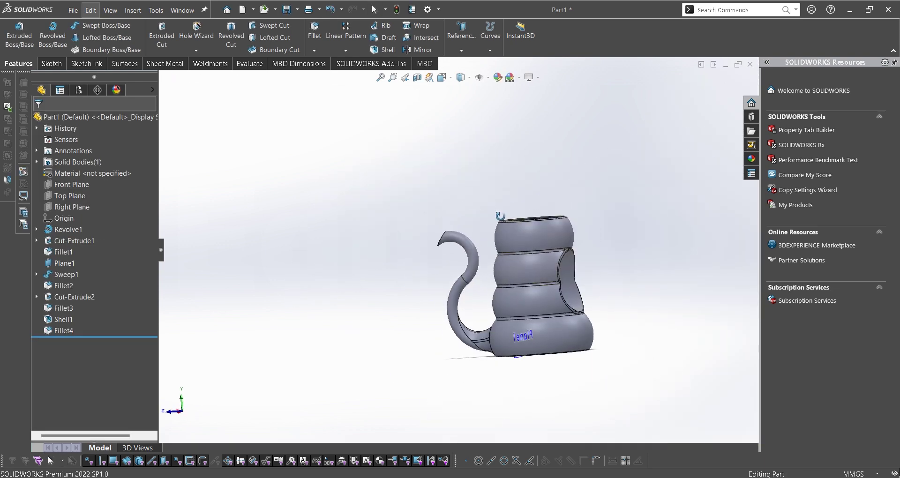
# - Start a new sketch on the Right Plane, facing the teapot from the Right view
pyautogui.scroll(-4, 525, 247)
pyautogui.scroll(3, 525, 247)
pyautogui.moveTo(526, 247); pyautogui.dragTo(467, 254, button='middle')
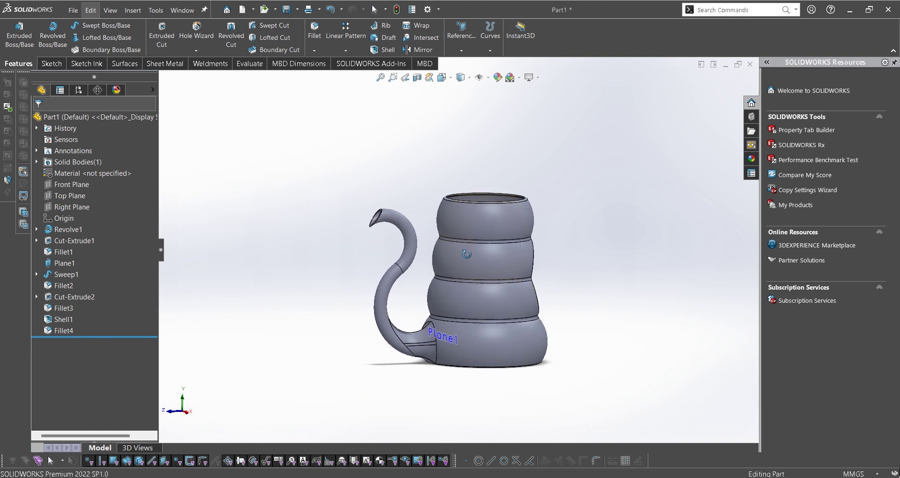
pyautogui.press('Escape')
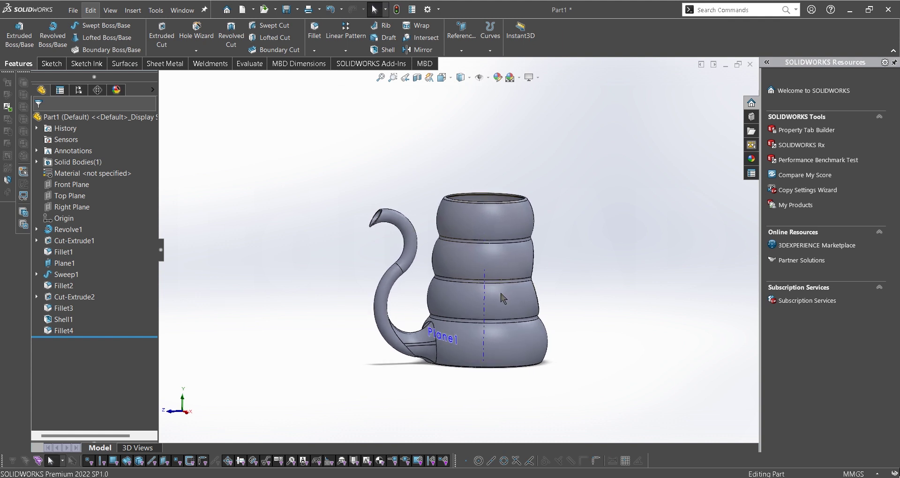
pyautogui.scroll(-2, 458, 346)
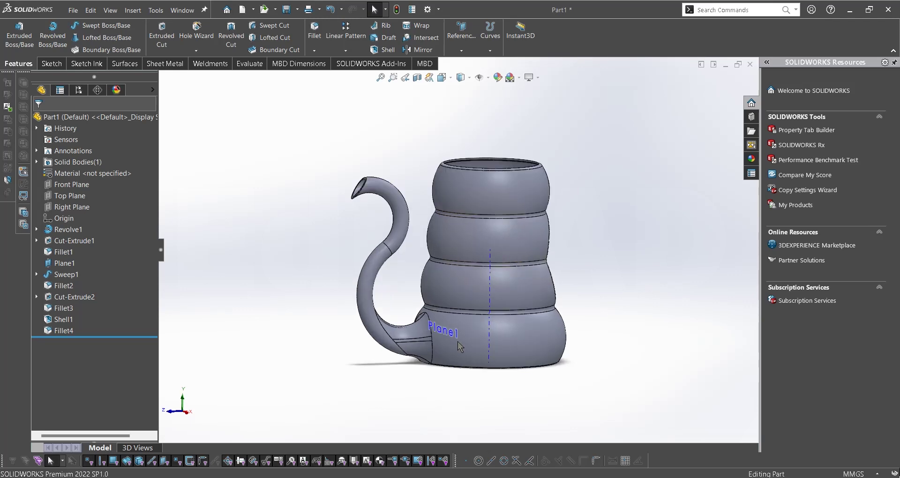
pyautogui.scroll(-2, 486, 283)
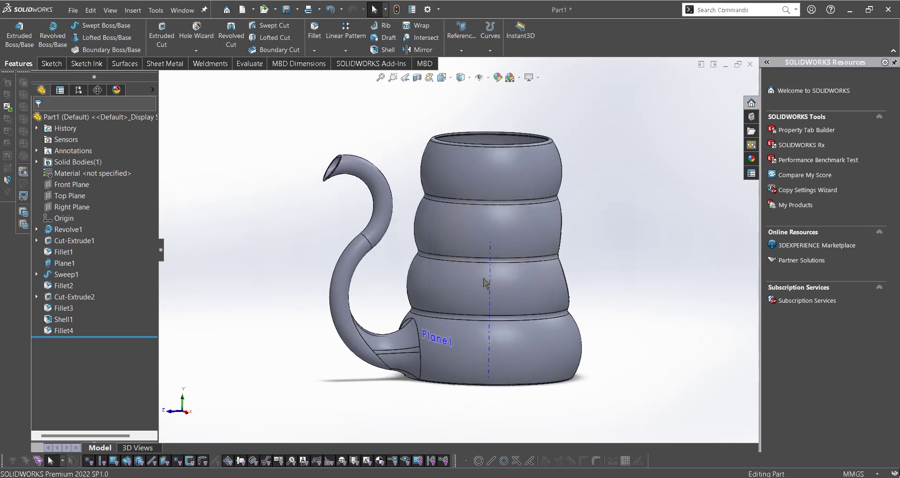
pyautogui.scroll(3, 486, 283)
pyautogui.press('space')
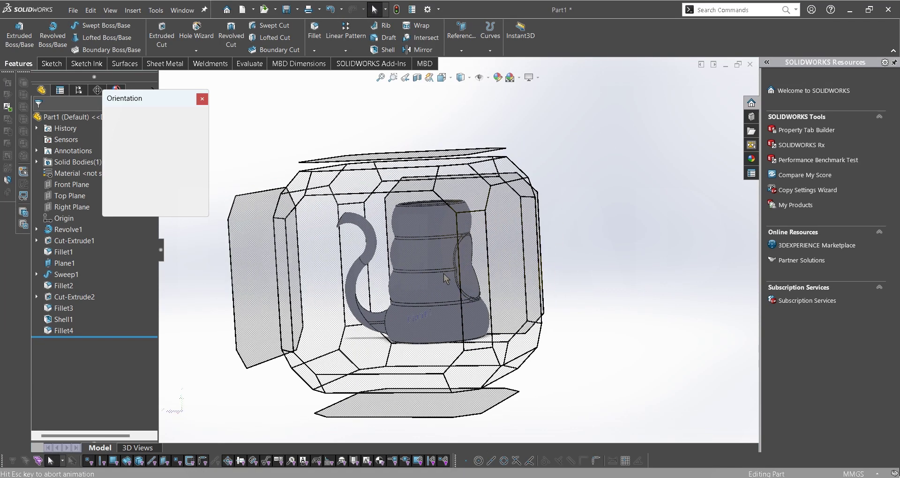
pyautogui.click(394, 279)
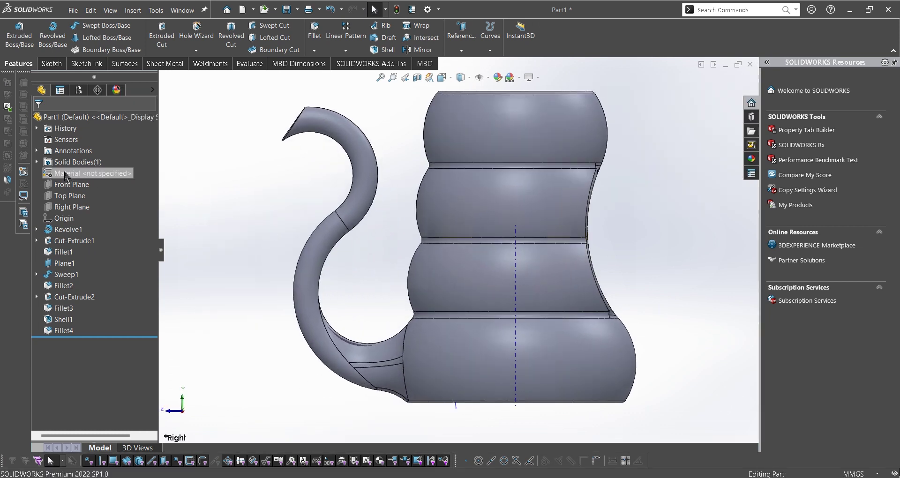
pyautogui.rightClick(64, 212)
pyautogui.click(71, 195)
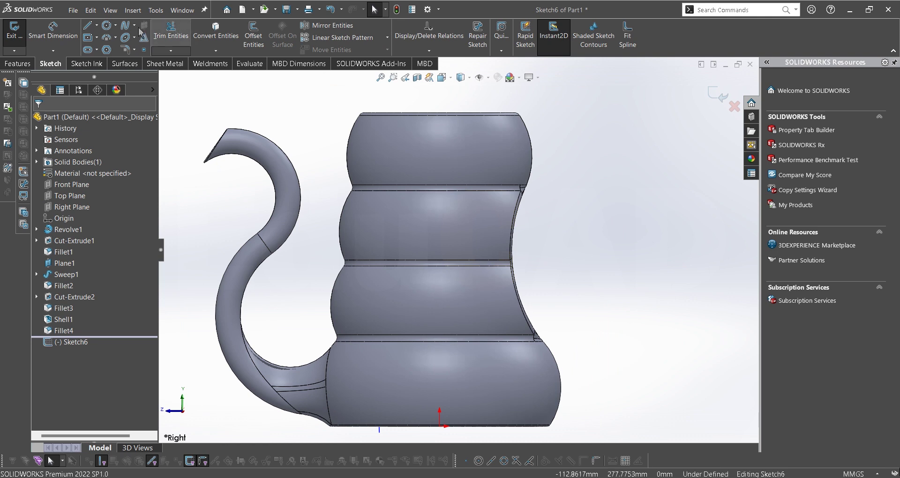
# - Draw a 100 mm diameter circle beside the body's curved side cut and convert it to construction geometry
pyautogui.click(107, 25)
pyautogui.click(568, 224)
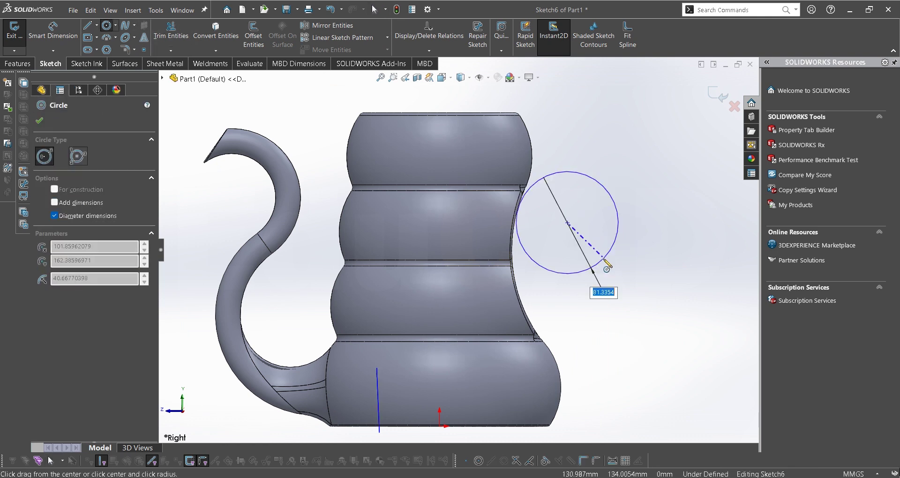
pyautogui.write('100')
pyautogui.press('Return')
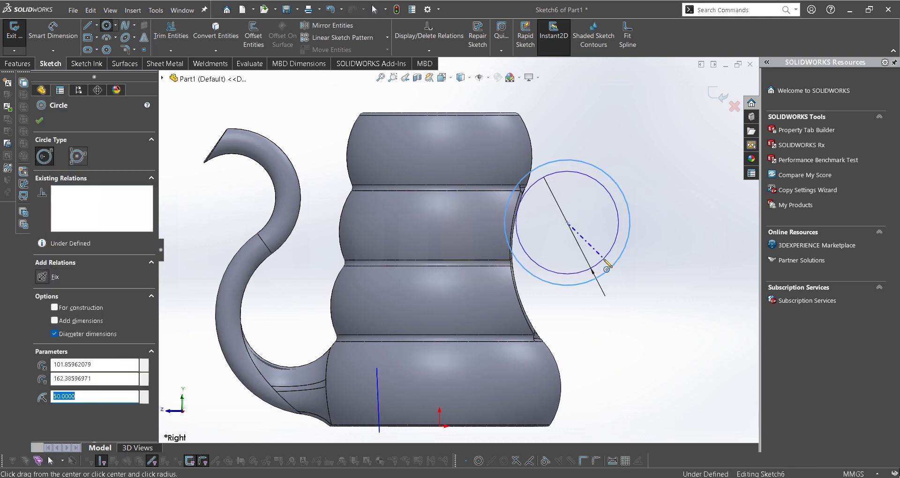
pyautogui.rightClick(696, 190)
pyautogui.click(714, 198)
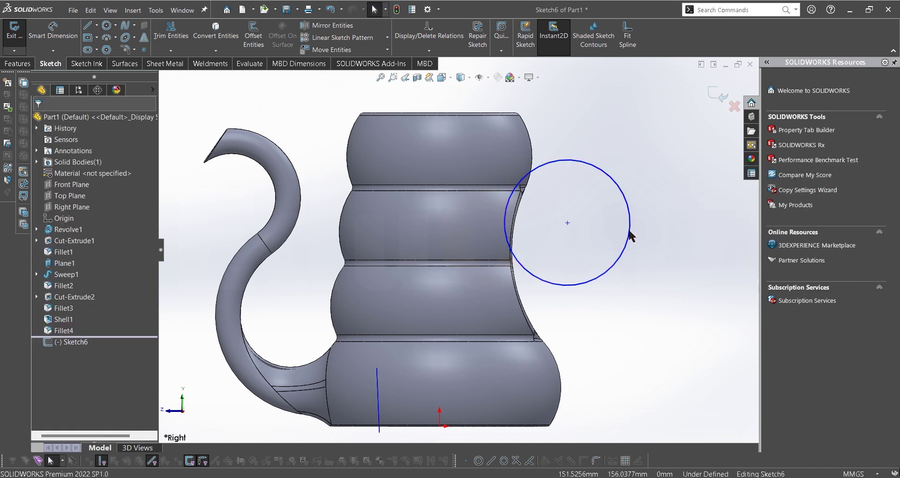
pyautogui.rightClick(628, 237)
pyautogui.click(652, 212)
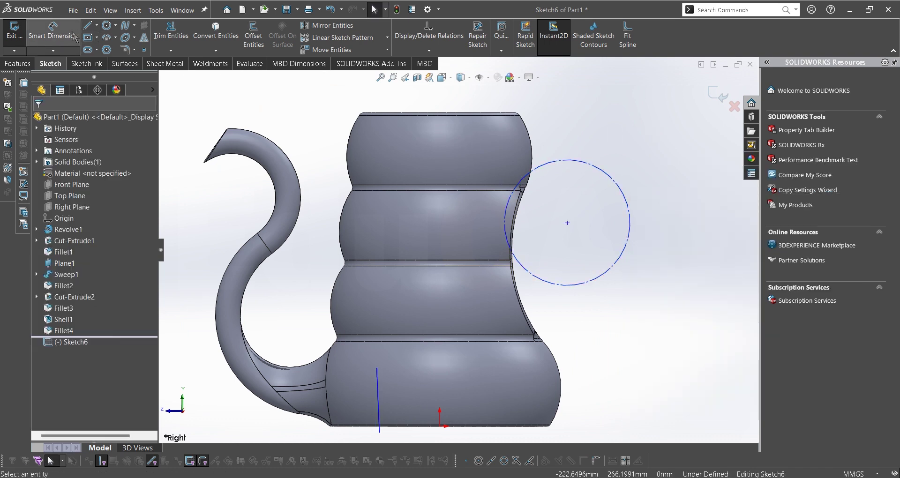
# - Dimension the construction circle's diameter and move the circle clear of the body's cut side
pyautogui.click(40, 30)
pyautogui.click(629, 234)
pyautogui.press('d')
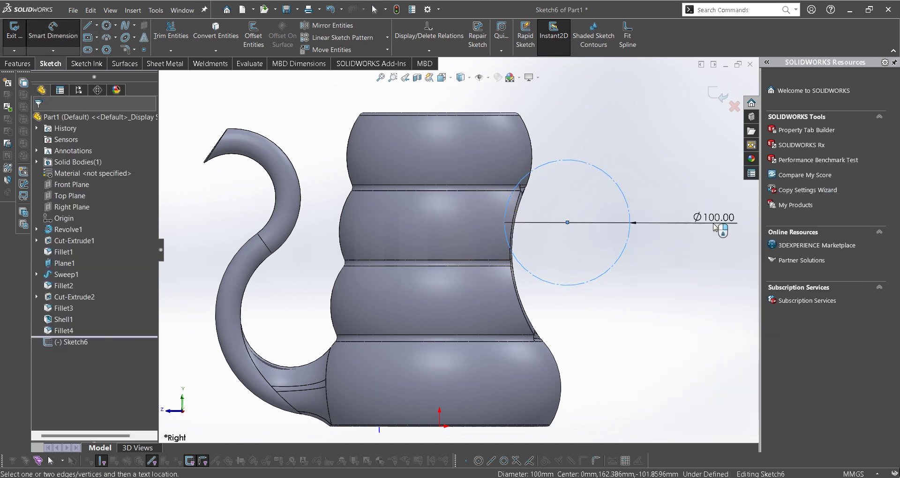
pyautogui.click(709, 227)
pyautogui.click(679, 205)
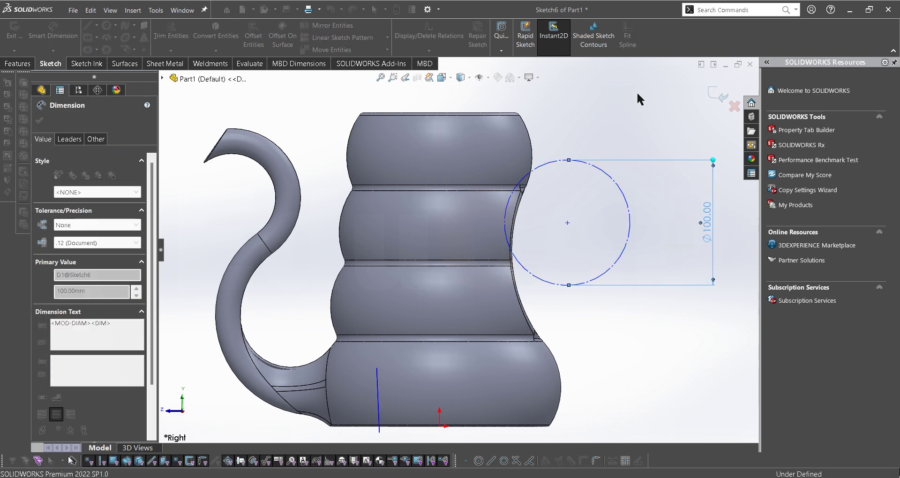
pyautogui.rightClick(659, 125)
pyautogui.click(686, 153)
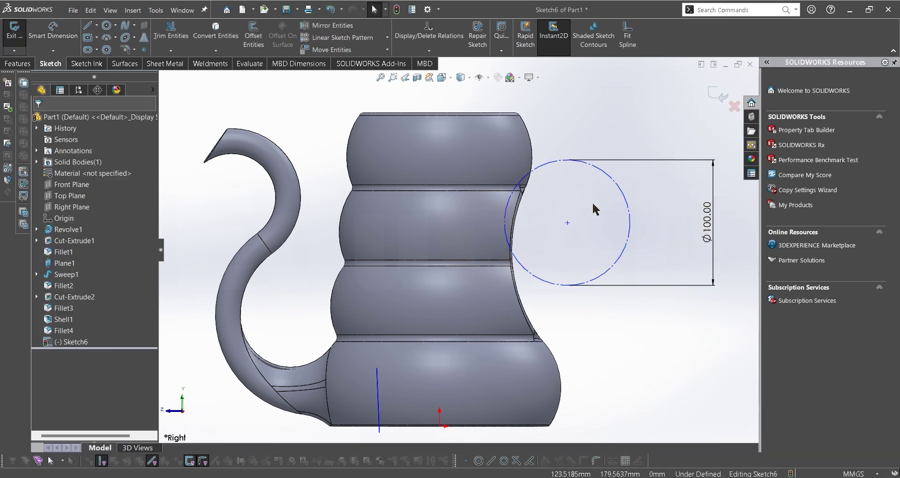
pyautogui.scroll(-2, 596, 209)
pyautogui.moveTo(528, 239); pyautogui.dragTo(550, 248)
pyautogui.press('Escape')
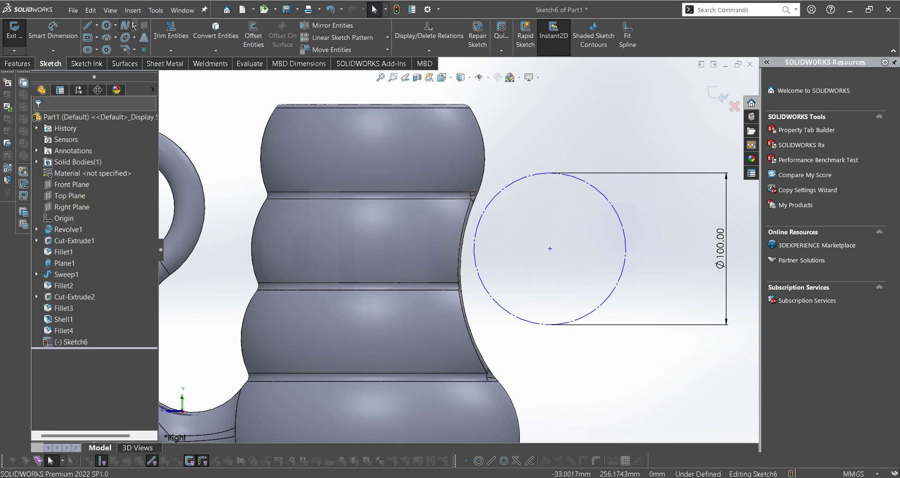
# - Draw two connected centerlines, from the circle's centre to its circumference and about 7.7 mm further to the body's cut edge
pyautogui.click(96, 25)
pyautogui.click(105, 48)
pyautogui.scroll(-2, 464, 258)
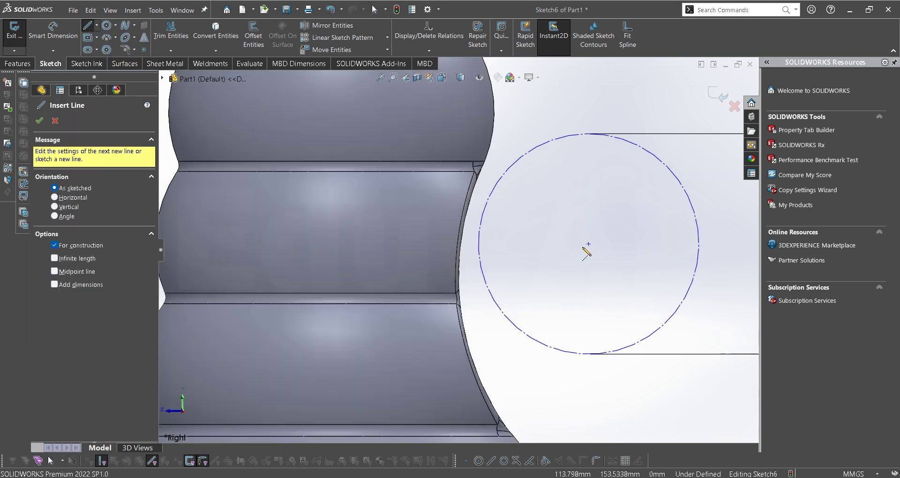
pyautogui.click(589, 244)
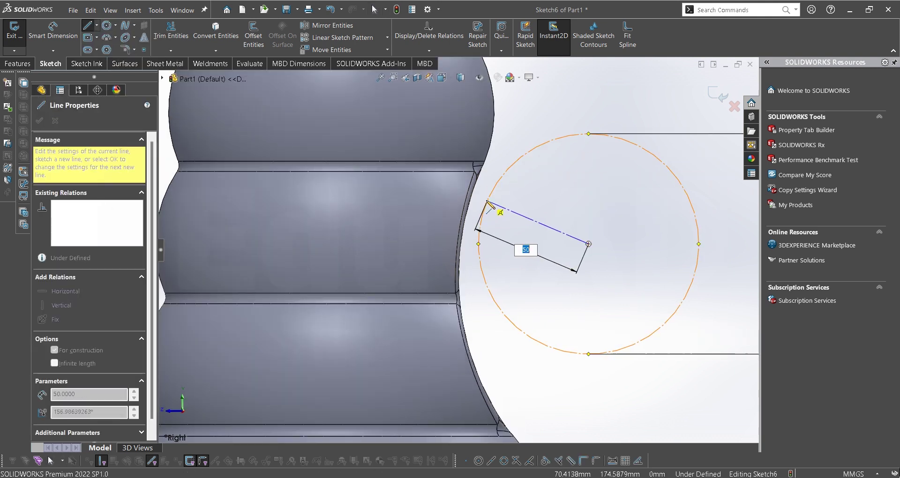
pyautogui.click(487, 202)
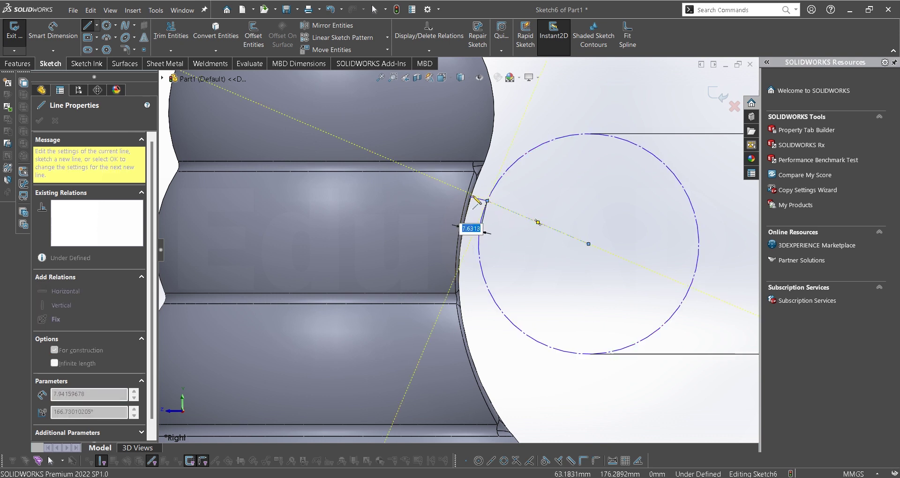
pyautogui.click(472, 193)
pyautogui.rightClick(514, 147)
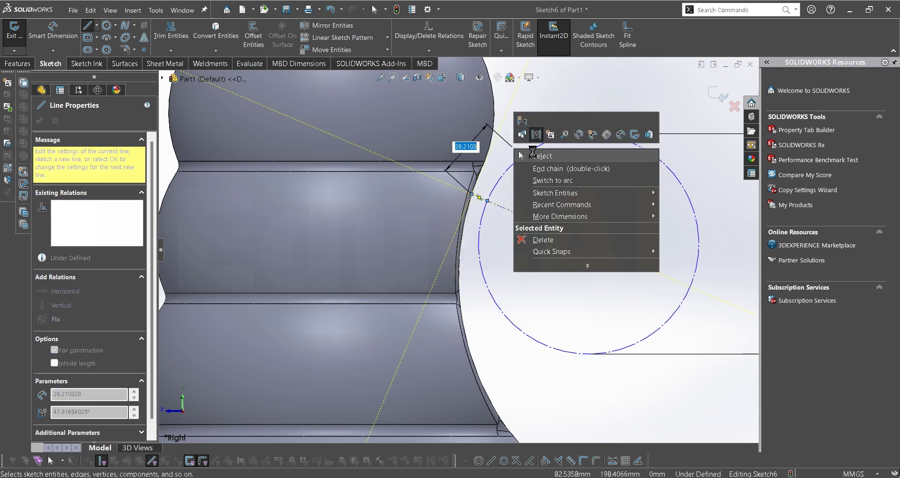
pyautogui.click(532, 152)
# - Set the short centerline between the circle and the body's cut edge to 5 mm
pyautogui.scroll(-1, 550, 177)
pyautogui.press('d')
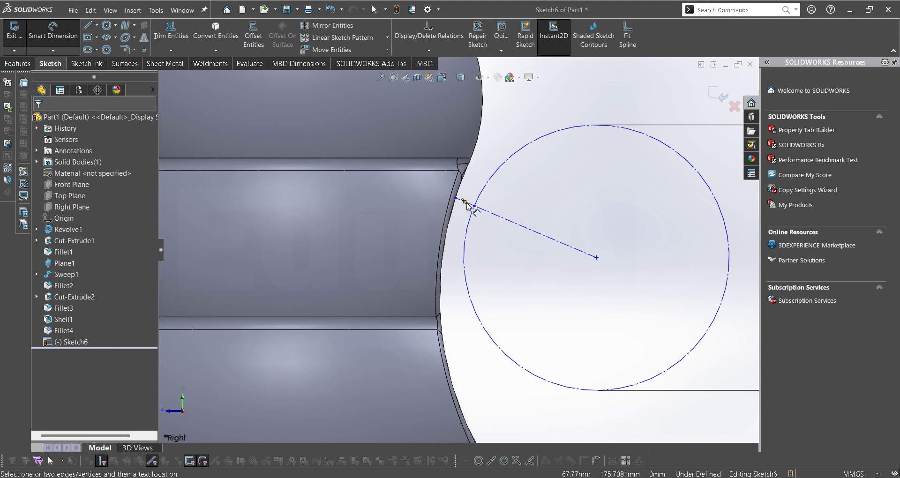
pyautogui.click(467, 206)
pyautogui.click(474, 207)
pyautogui.press('Escape')
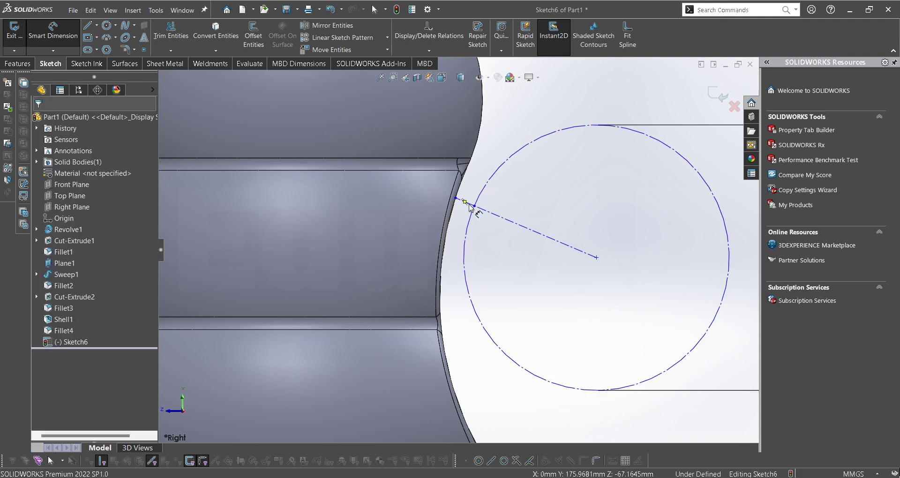
pyautogui.click(471, 202)
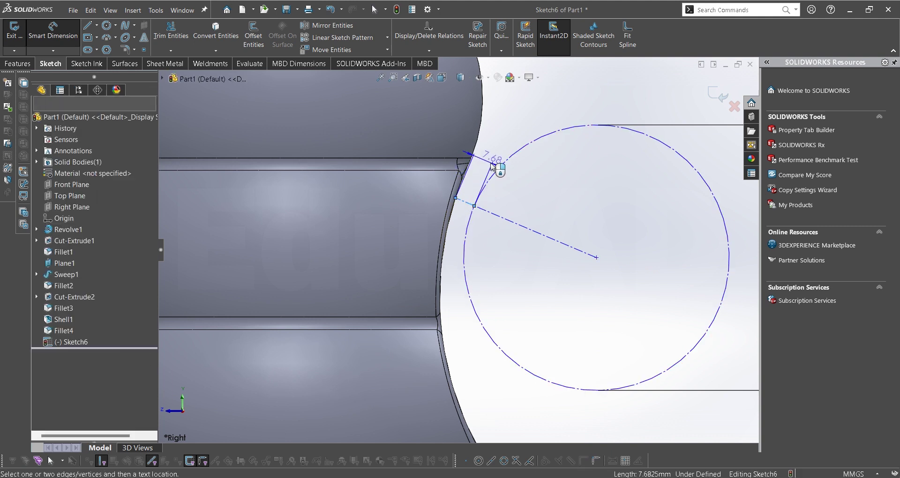
pyautogui.click(492, 165)
pyautogui.write('5')
pyautogui.press('Return')
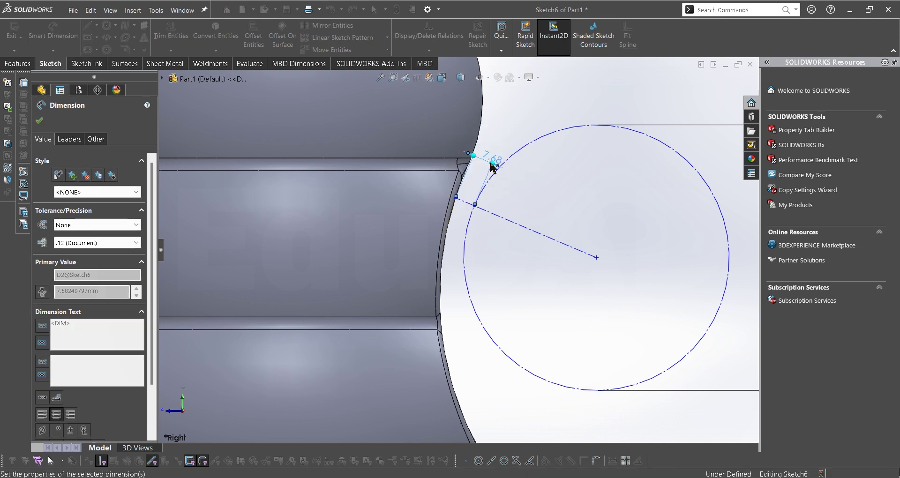
pyautogui.rightClick(601, 227)
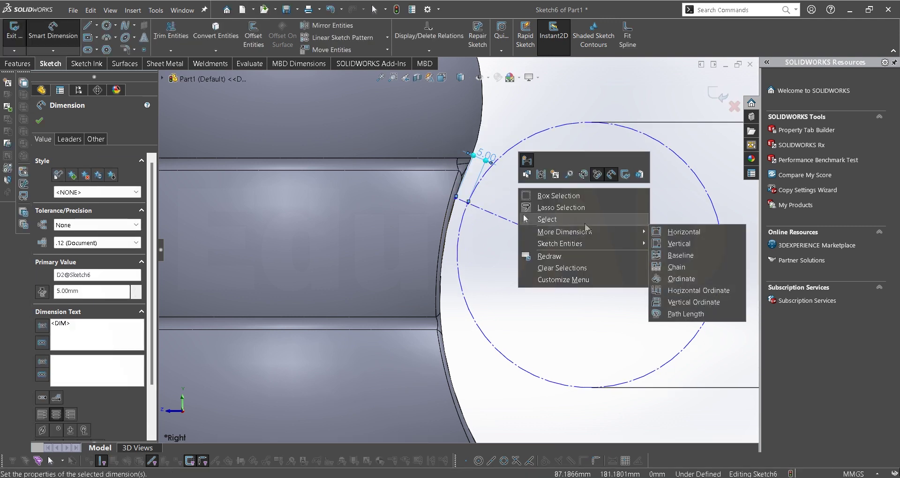
pyautogui.click(587, 220)
# - Move the construction circle slightly by its centre, lowering the point where the centerline meets the body's cut edge
pyautogui.scroll(2, 584, 223)
pyautogui.click(642, 242)
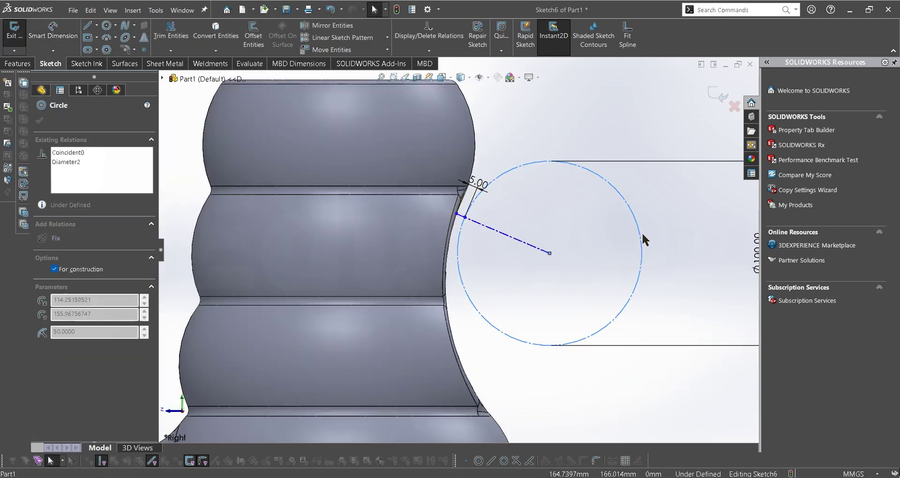
pyautogui.click(551, 253)
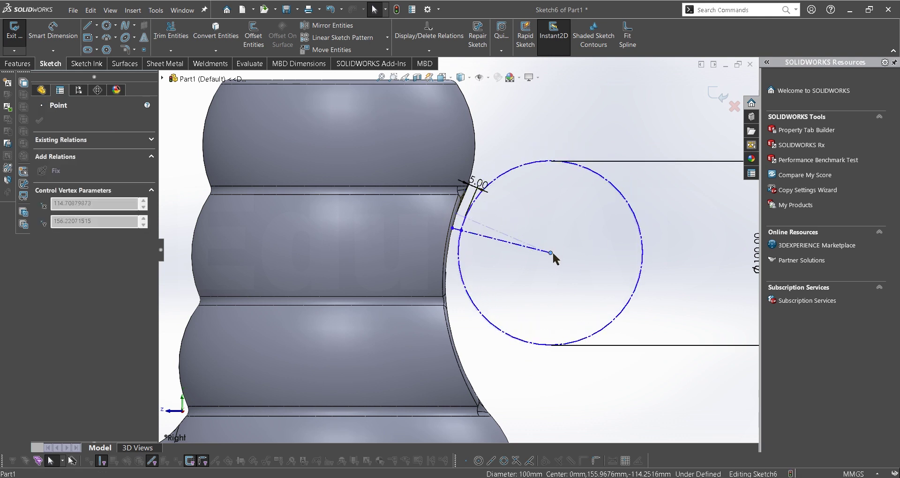
pyautogui.scroll(3, 553, 257)
pyautogui.click(578, 370)
pyautogui.scroll(-1, 577, 375)
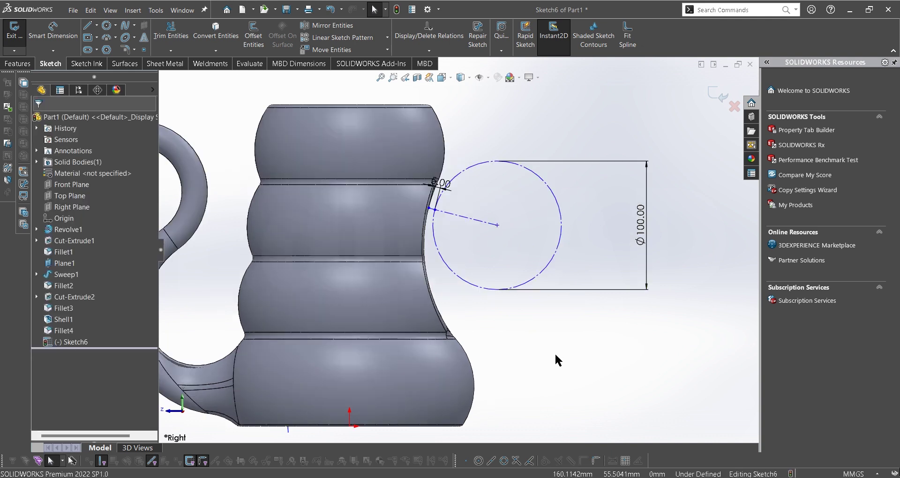
# - Sketch a three-point arc of about 54 mm radius from the circle's lower side down beside the bottom bulge, and extend its lower end
pyautogui.click(109, 38)
pyautogui.scroll(-2, 527, 291)
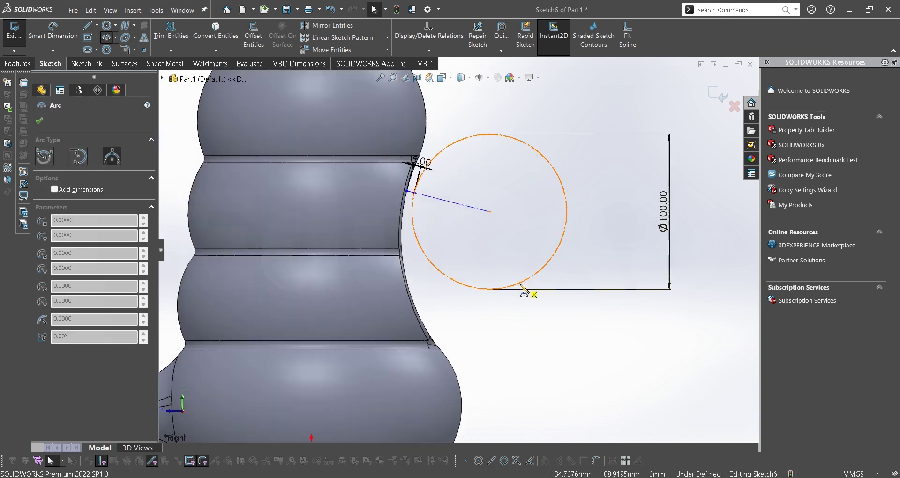
pyautogui.click(529, 280)
pyautogui.click(472, 390)
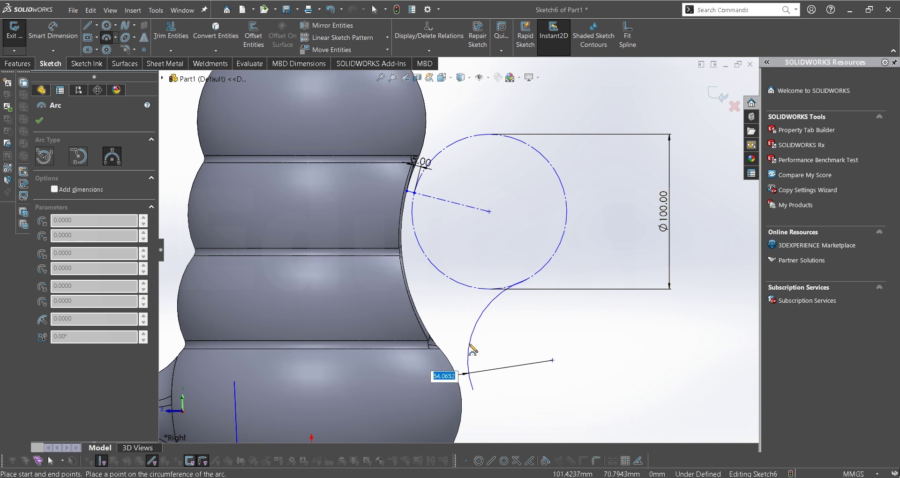
pyautogui.click(473, 349)
pyautogui.press('Escape')
pyautogui.scroll(-3, 480, 394)
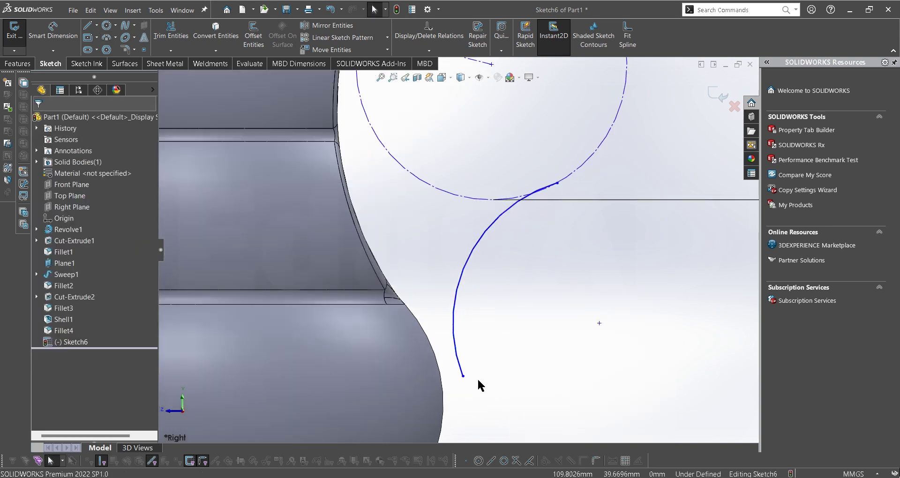
pyautogui.moveTo(462, 374); pyautogui.dragTo(464, 386)
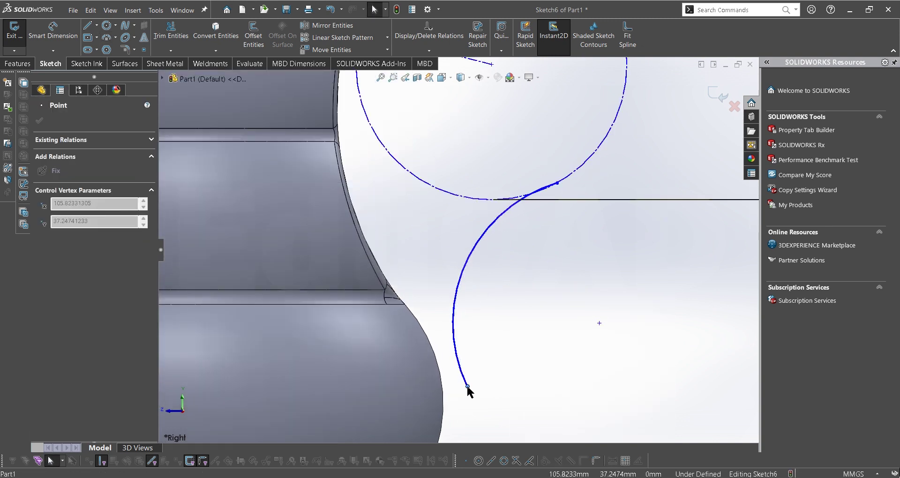
pyautogui.click(533, 287)
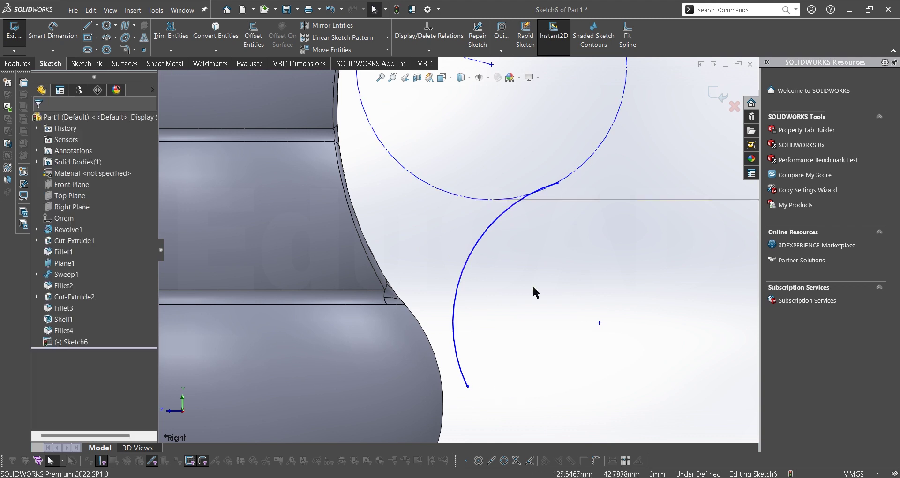
# - Make the lower arc of the handle path tangent to the construction circle
pyautogui.click(569, 178)
pyautogui.keyDown('ctrl'); pyautogui.click(512, 207); pyautogui.keyUp('ctrl')
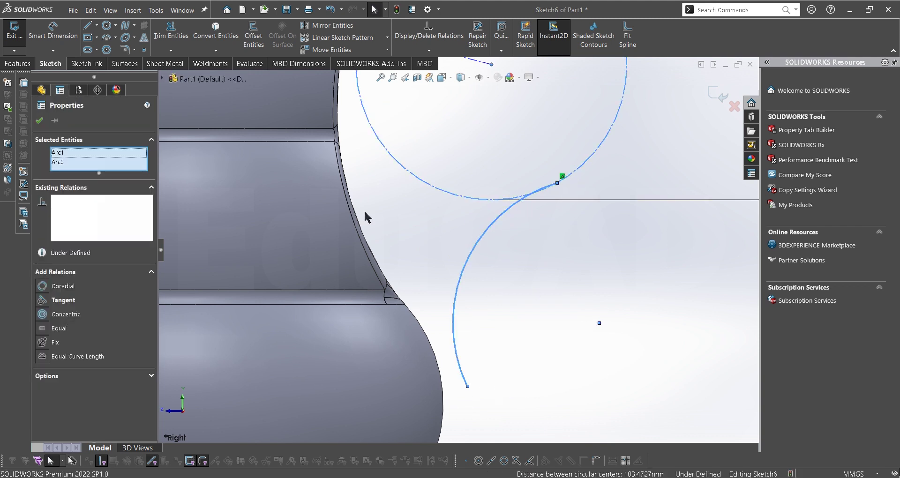
pyautogui.click(556, 269)
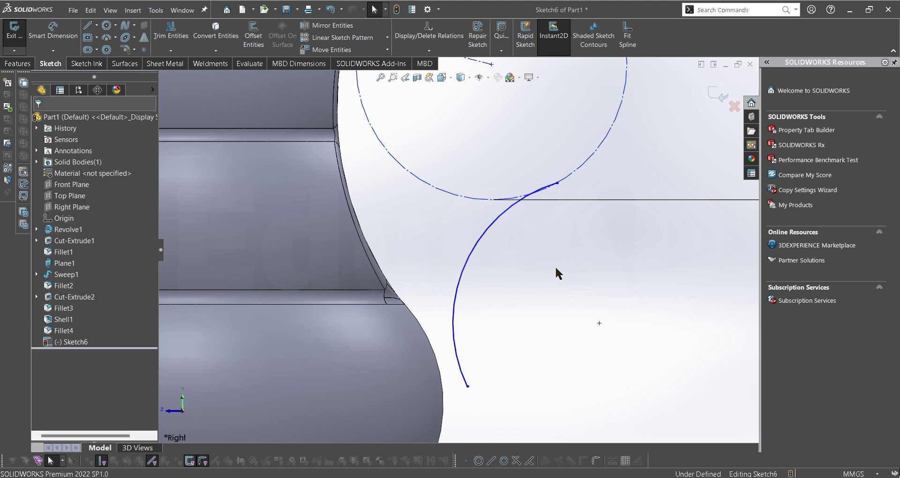
pyautogui.click(502, 213)
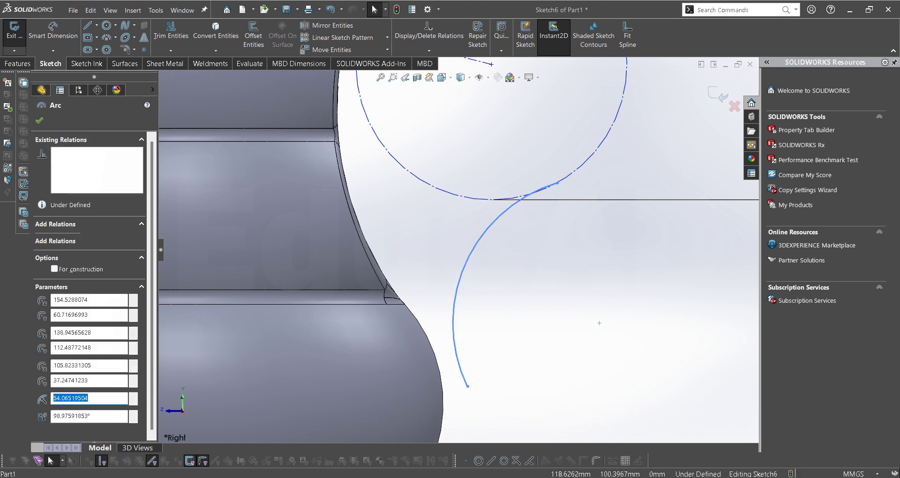
pyautogui.keyDown('ctrl'); pyautogui.click(568, 179); pyautogui.keyUp('ctrl')
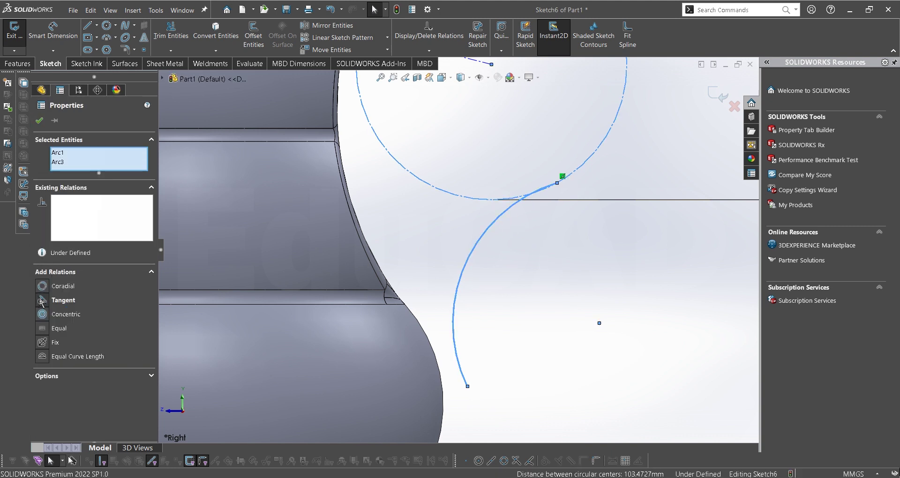
pyautogui.click(41, 301)
pyautogui.click(472, 330)
# - Draw a short centerline about 7.6 mm long from the lower arc to the edge of the body's bottom bulge
pyautogui.scroll(1, 479, 321)
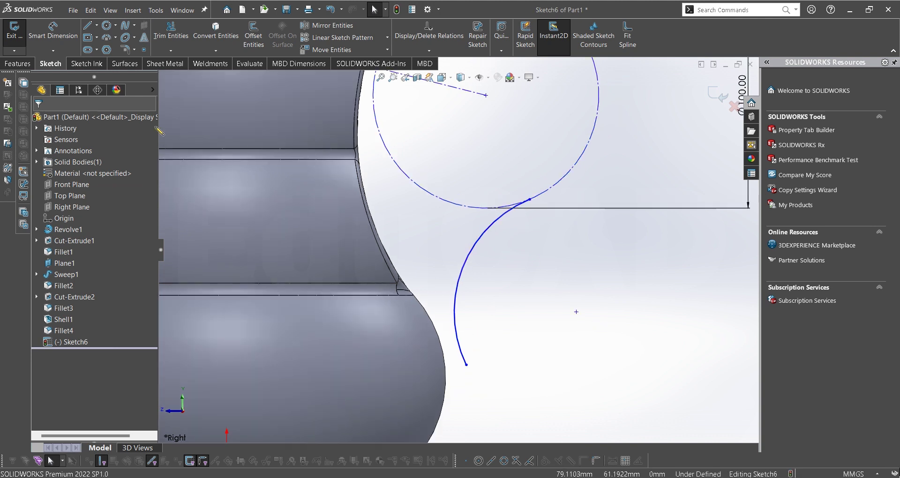
pyautogui.click(97, 25)
pyautogui.click(103, 48)
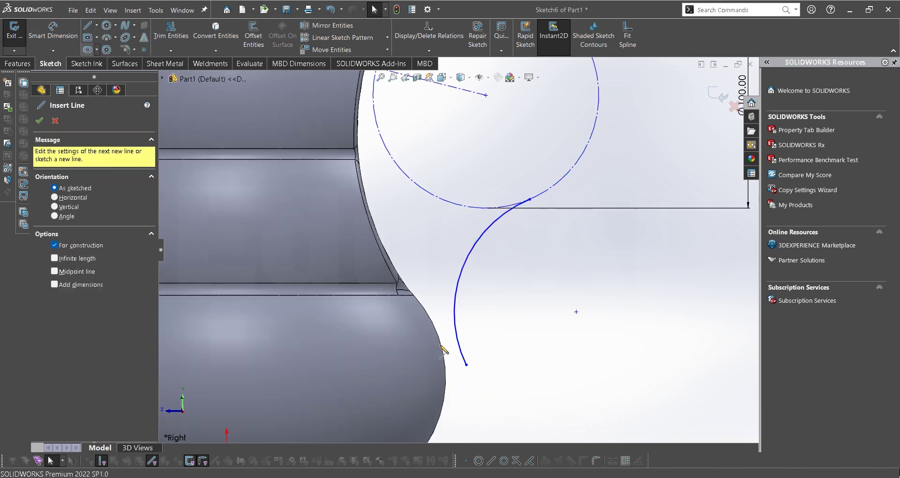
pyautogui.click(466, 364)
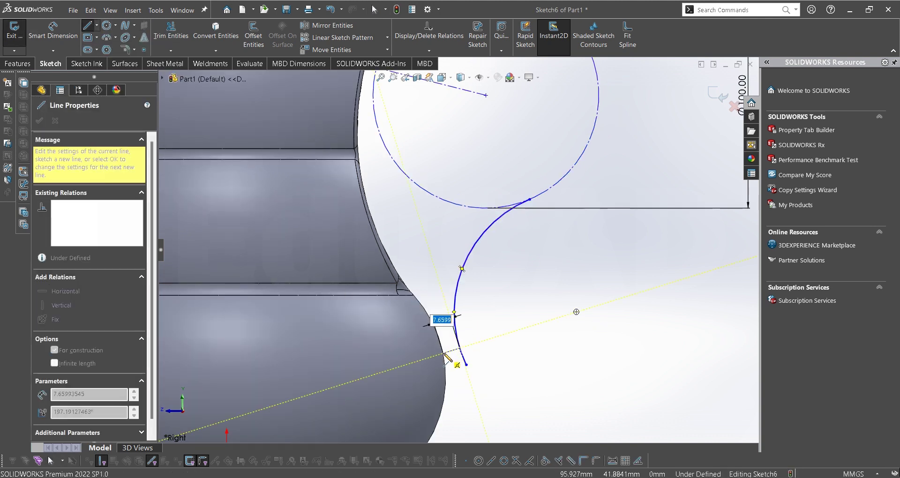
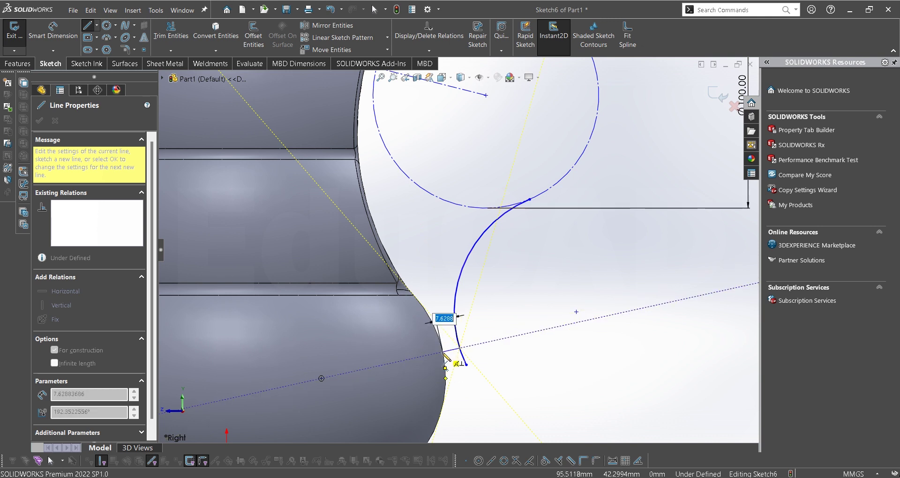
pyautogui.click(443, 353)
pyautogui.rightClick(527, 302)
pyautogui.click(531, 308)
pyautogui.scroll(-1, 441, 378)
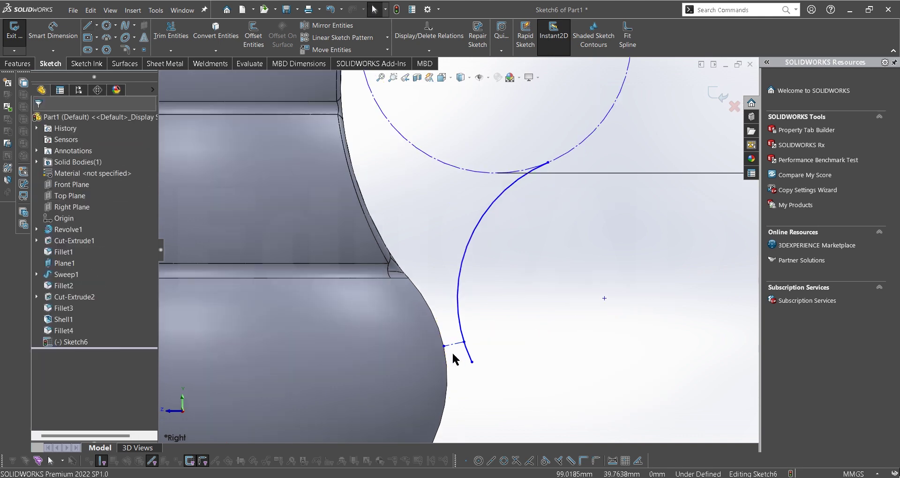
# - Set the length of the short centerline between the lower arc and the bottom bulge to 5 mm
pyautogui.click(53, 31)
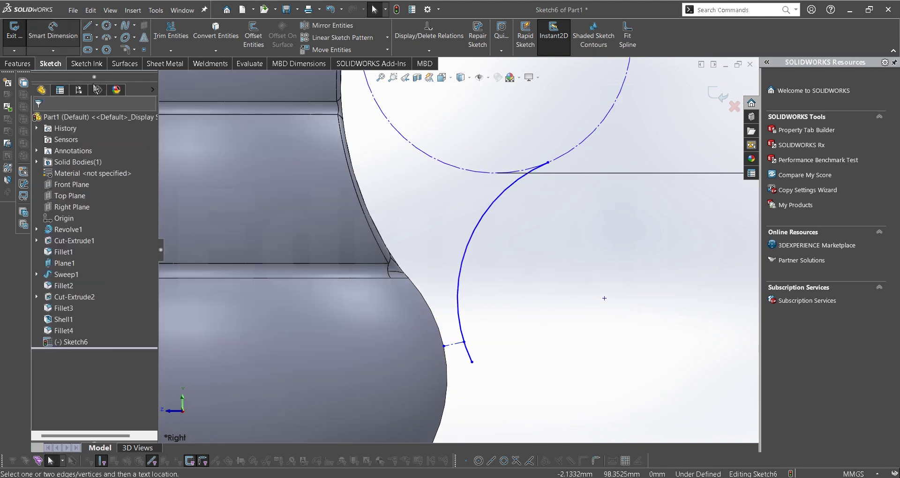
pyautogui.click(455, 347)
pyautogui.scroll(-1, 466, 387)
pyautogui.click(469, 387)
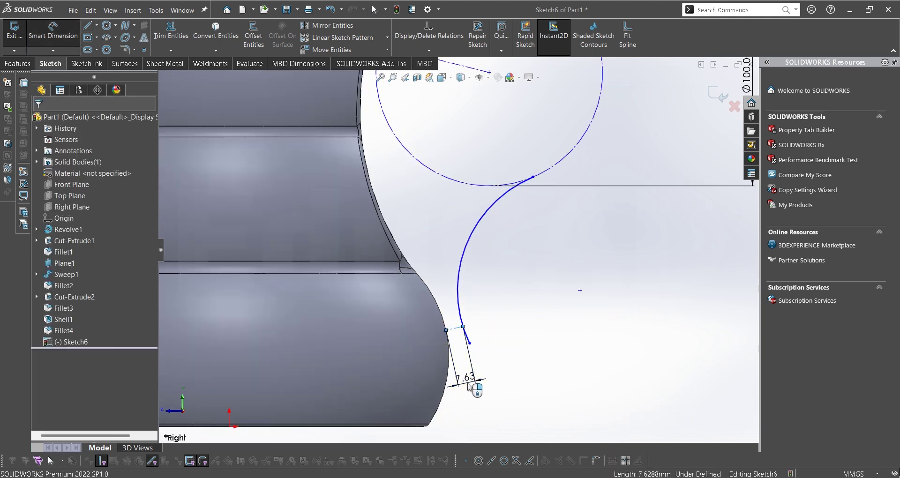
pyautogui.write('5')
pyautogui.press('Return')
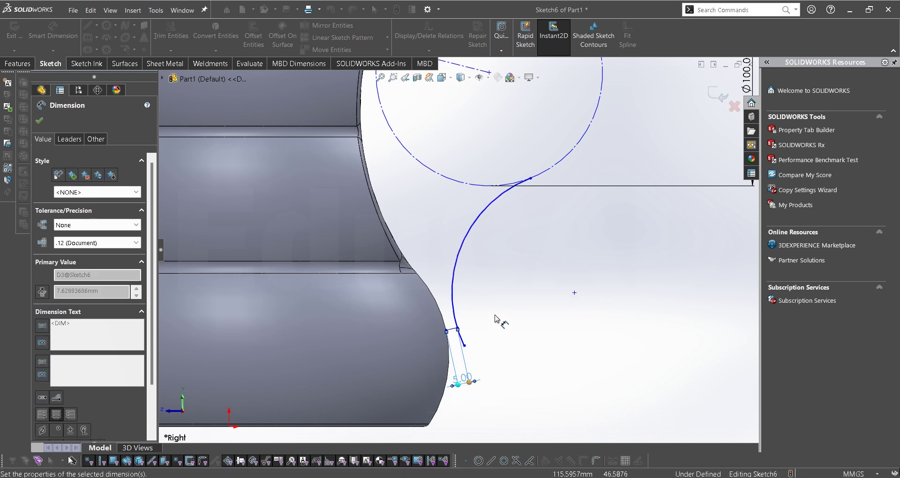
pyautogui.rightClick(513, 288)
pyautogui.click(521, 321)
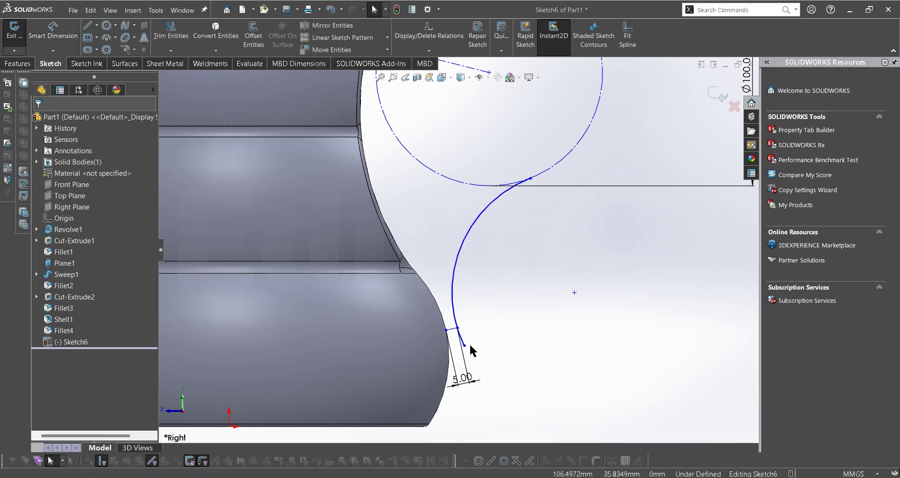
# - Extend the lower end of the handle arc slightly and set the arc's radius to 60 mm
pyautogui.moveTo(466, 347); pyautogui.dragTo(469, 360)
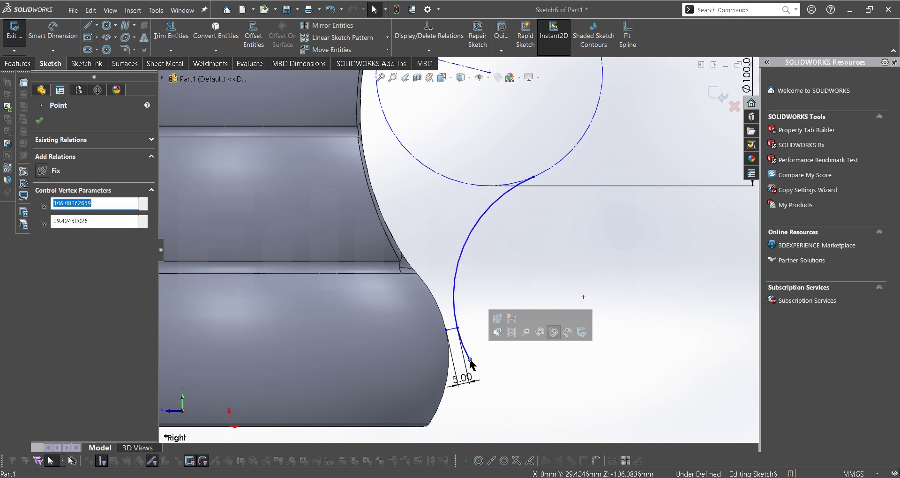
pyautogui.moveTo(470, 360); pyautogui.dragTo(458, 306, button='right')
pyautogui.click(455, 301)
pyautogui.click(526, 293)
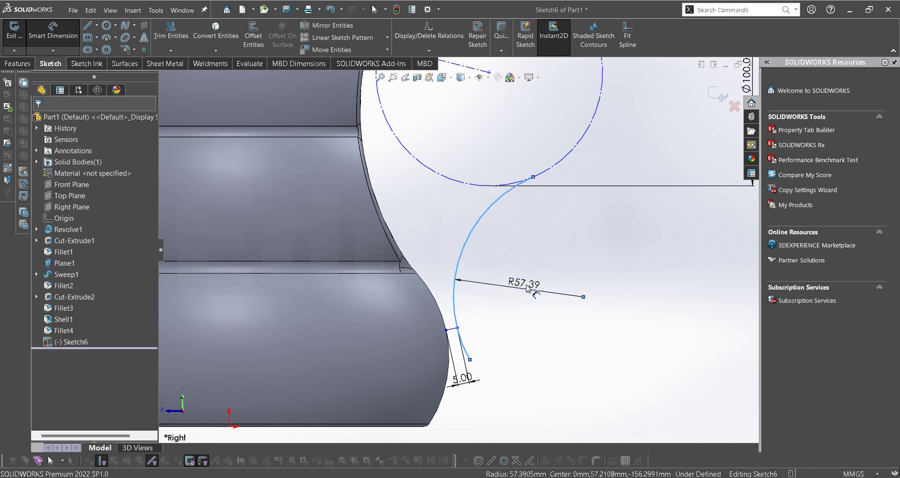
pyautogui.press('Return')
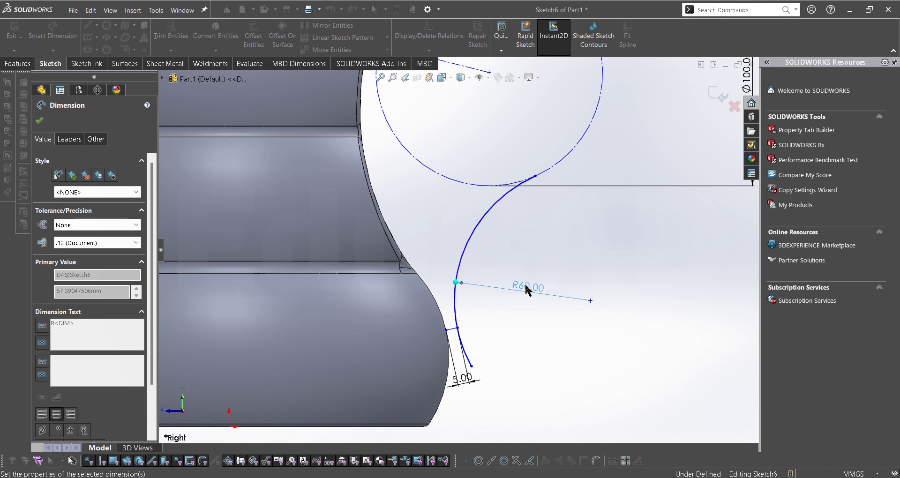
pyautogui.doubleClick(528, 289)
pyautogui.write('60.00mm')
pyautogui.press('Return')
pyautogui.rightClick(499, 349)
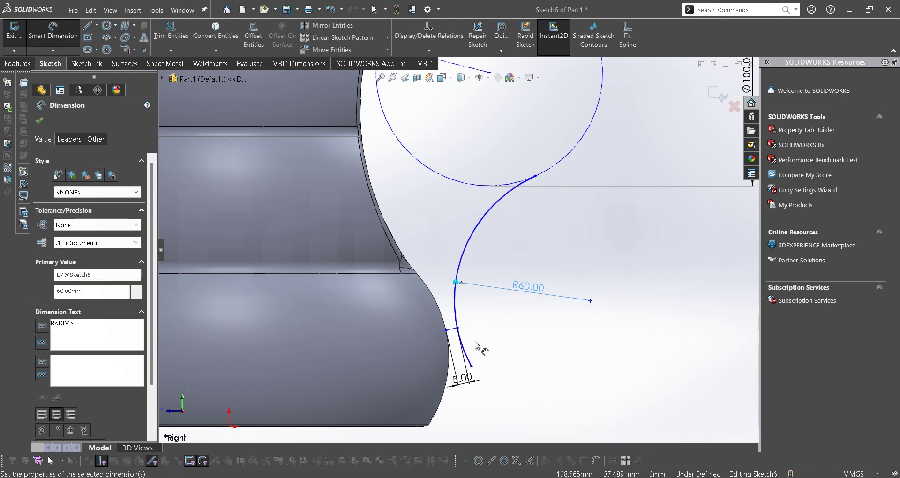
pyautogui.rightClick(475, 346)
pyautogui.click(481, 369)
# - Shorten the 60 mm arc by moving its lower endpoint up, closer to the short centerline
pyautogui.scroll(-1, 475, 368)
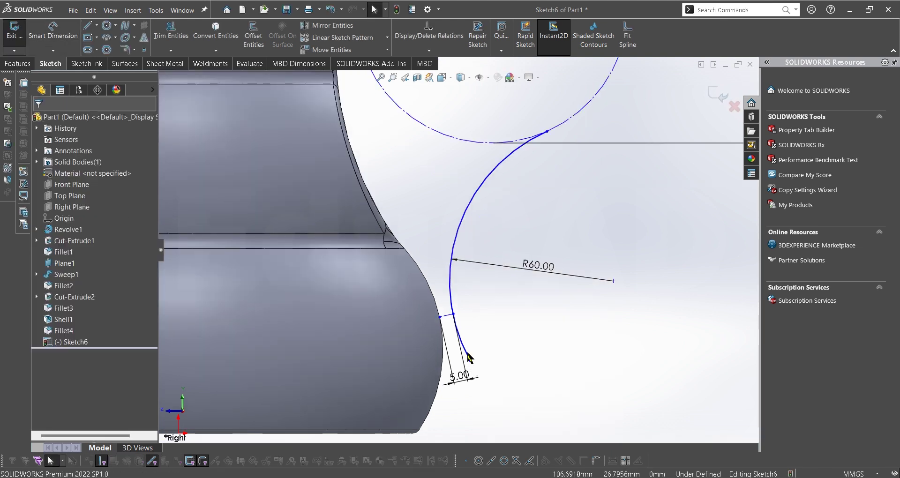
pyautogui.moveTo(470, 361); pyautogui.dragTo(462, 342)
pyautogui.press('Escape')
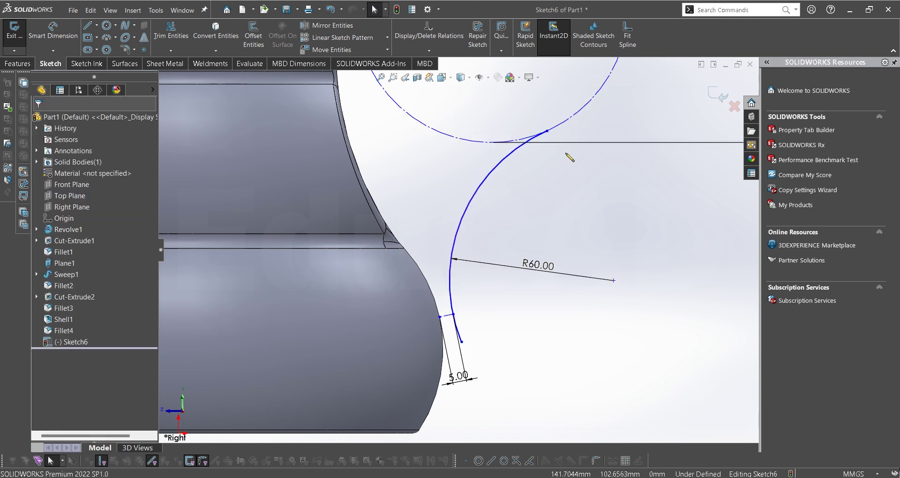
# - Fix the centre point of the 100 mm construction circle
pyautogui.scroll(7, 466, 95)
pyautogui.scroll(-3, 463, 95)
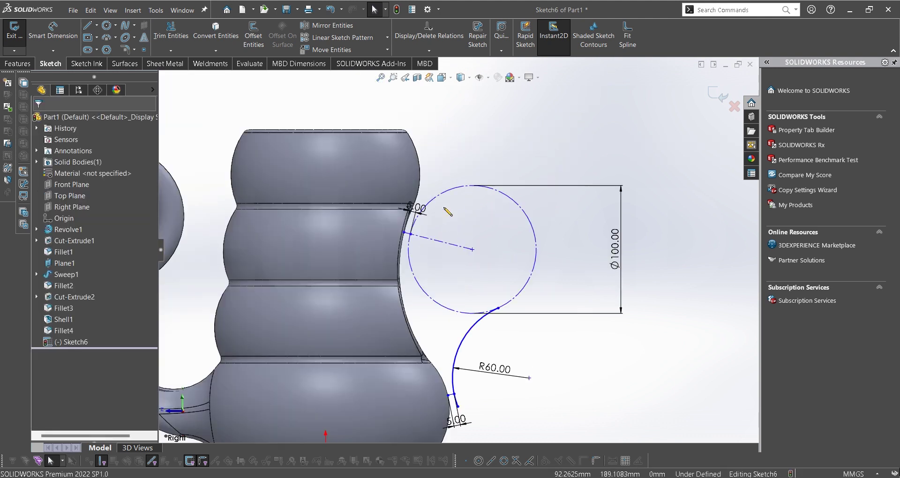
pyautogui.rightClick(472, 250)
pyautogui.click(479, 222)
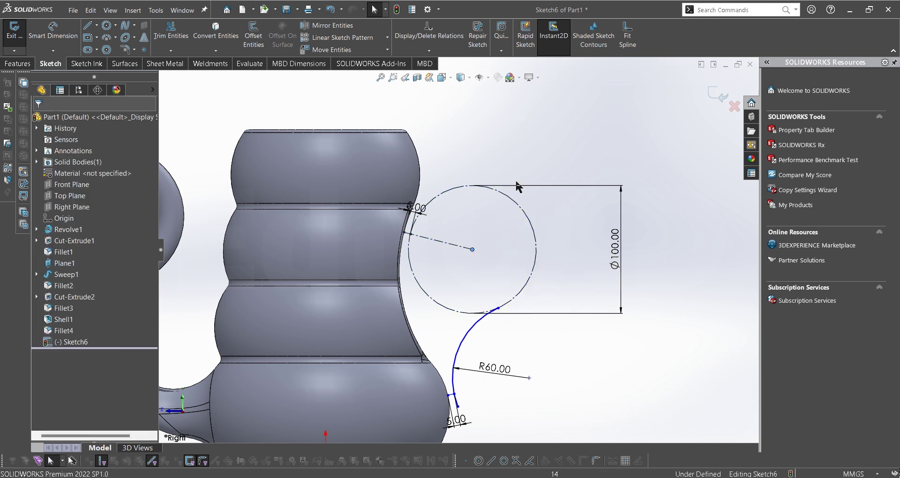
pyautogui.scroll(-1, 524, 218)
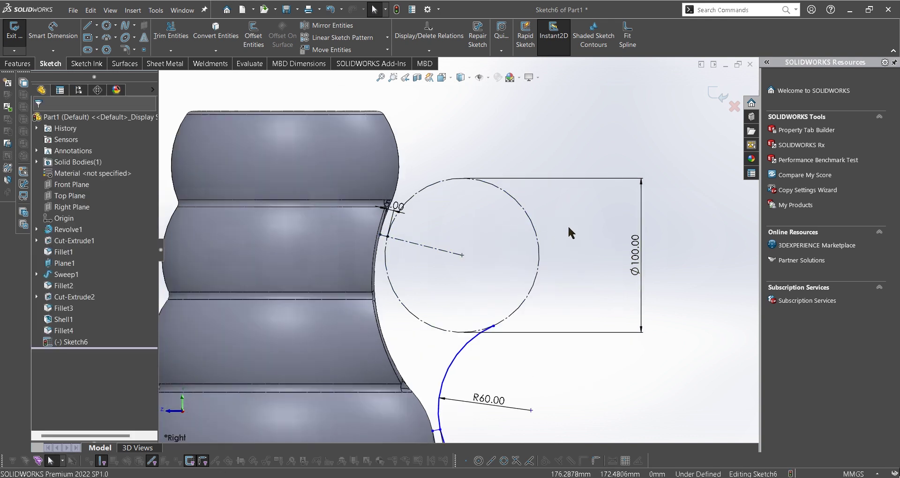
# - Trace the construction circle with a three-point arc from the 60 mm arc's upper end over the top to the quadrant beside the body, and exit the sketch
pyautogui.click(107, 40)
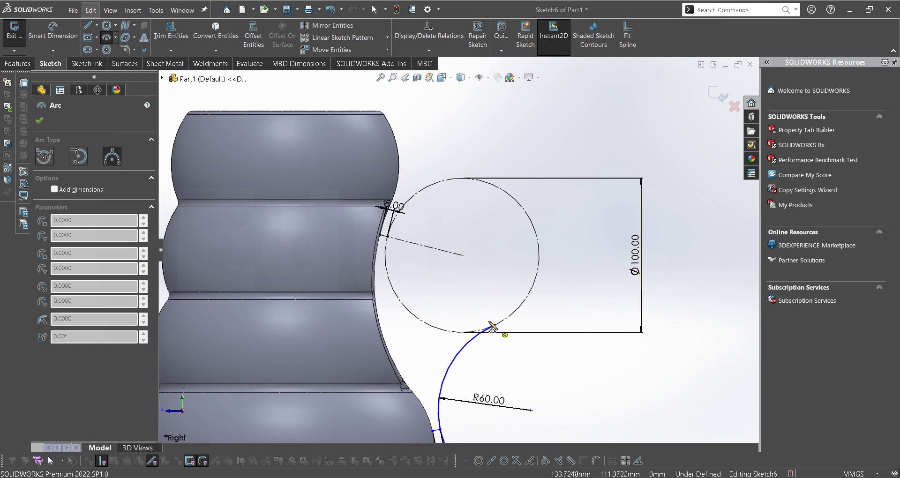
pyautogui.click(493, 327)
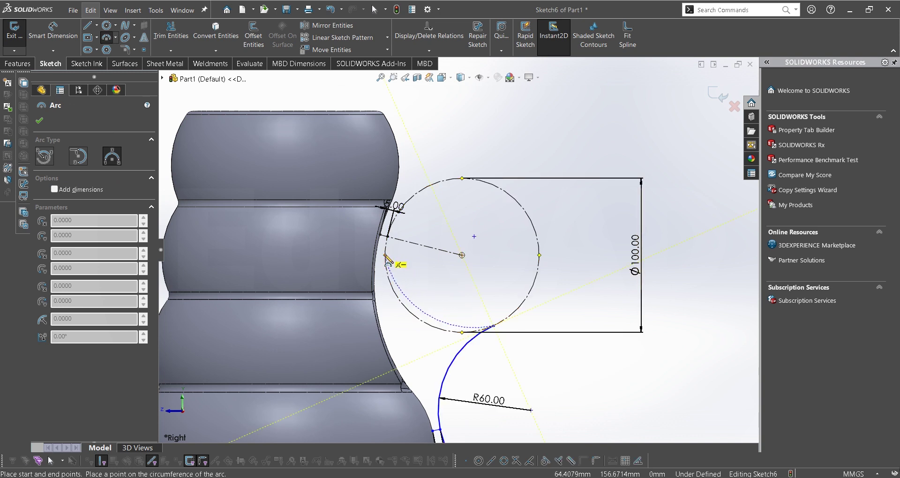
pyautogui.click(385, 256)
pyautogui.click(487, 184)
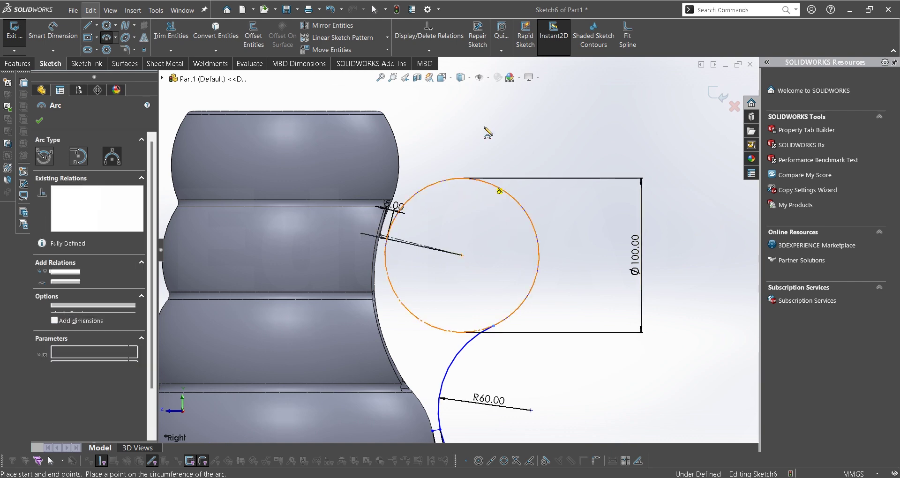
pyautogui.rightClick(485, 128)
pyautogui.click(494, 130)
pyautogui.scroll(3, 489, 281)
pyautogui.scroll(-1, 474, 329)
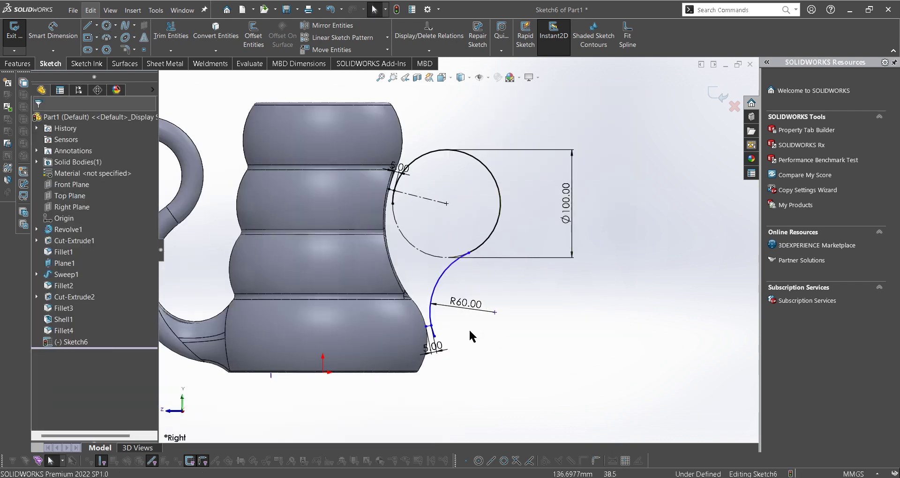
pyautogui.scroll(-2, 470, 332)
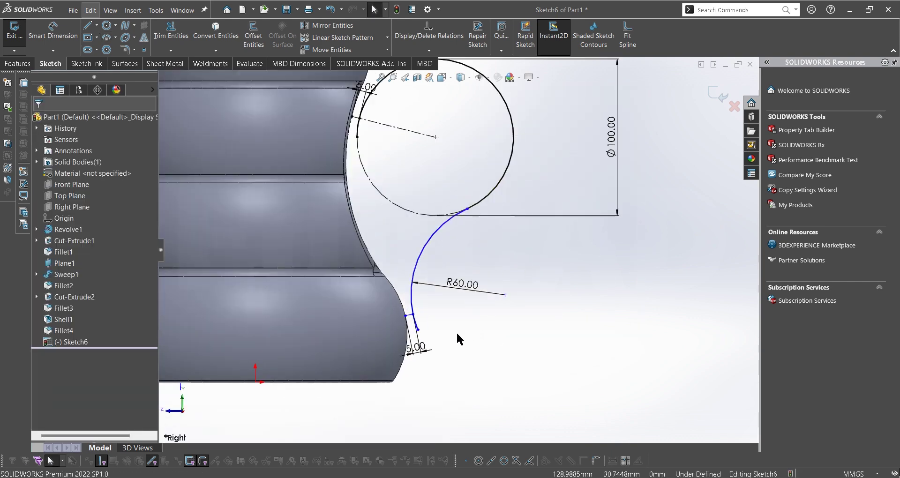
pyautogui.click(717, 94)
# - Create a reference plane perpendicular to the 60 mm arc and coincident with its lower endpoint
pyautogui.scroll(3, 530, 227)
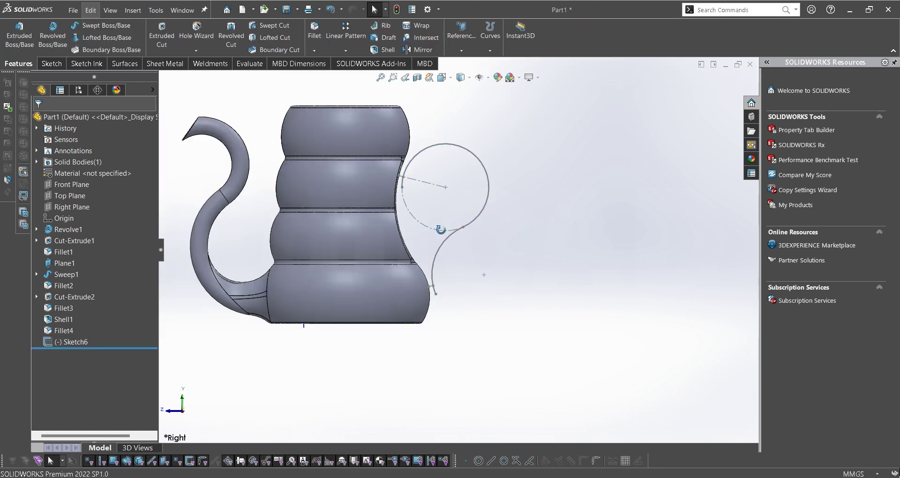
pyautogui.moveTo(441, 230); pyautogui.dragTo(513, 269, button='middle')
pyautogui.scroll(-3, 470, 291)
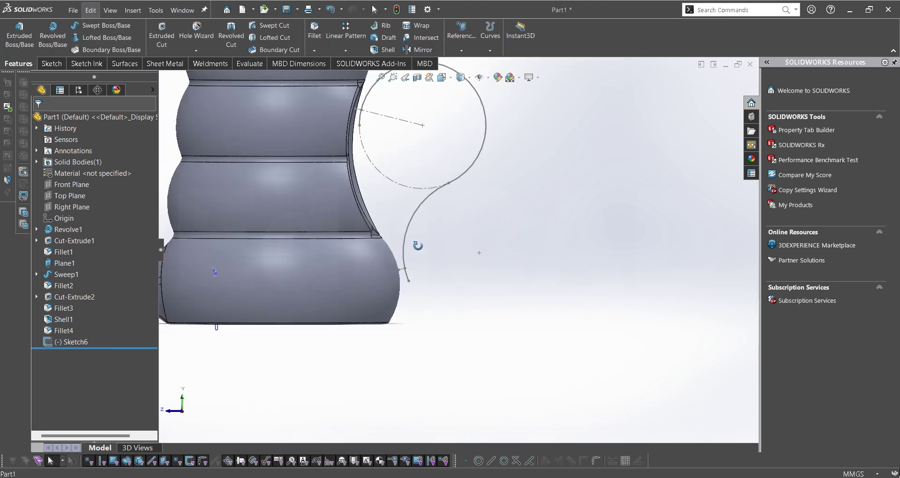
pyautogui.scroll(5, 268, 144)
pyautogui.scroll(-4, 239, 148)
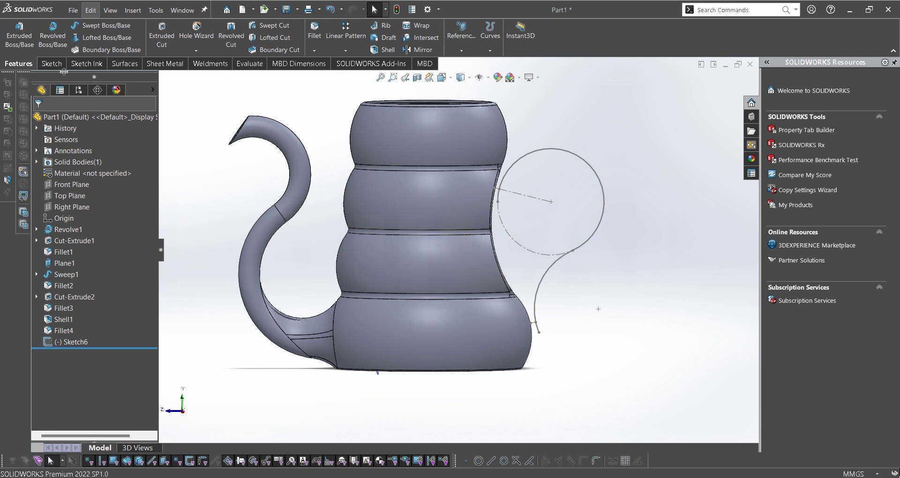
pyautogui.click(50, 64)
pyautogui.click(21, 66)
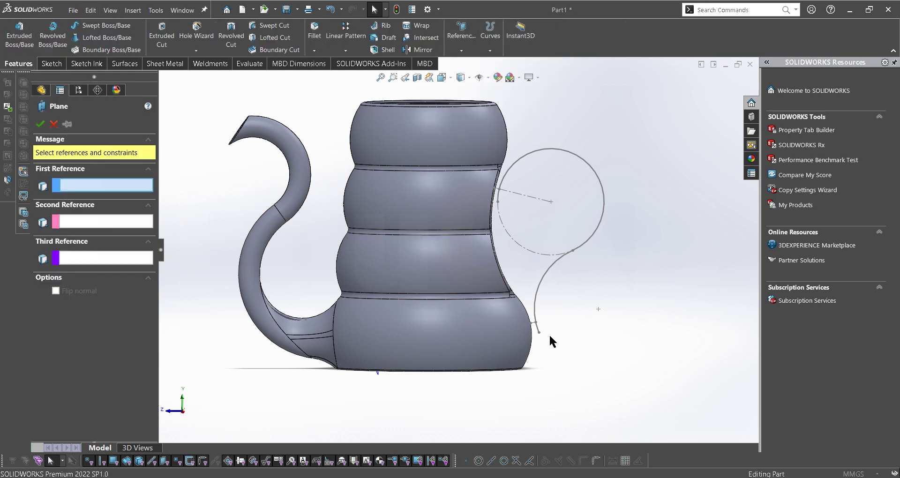
pyautogui.scroll(-5, 530, 321)
pyautogui.click(531, 330)
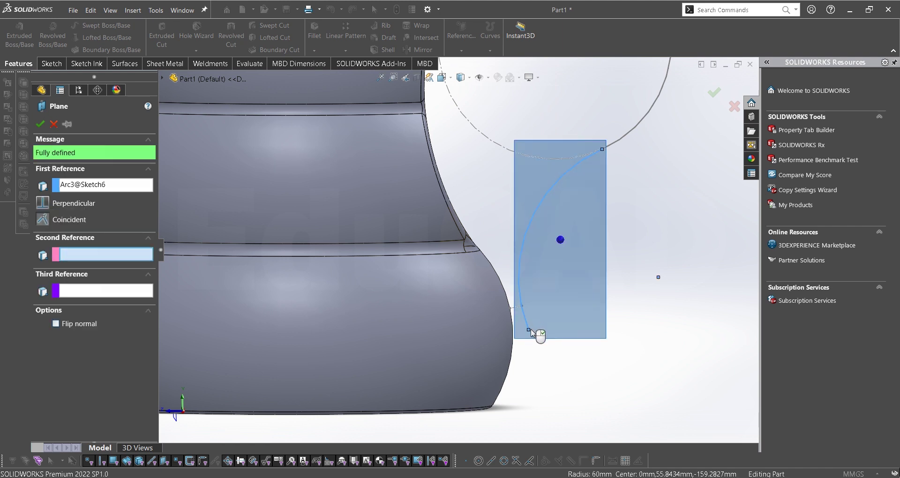
pyautogui.click(529, 330)
pyautogui.moveTo(528, 331); pyautogui.dragTo(488, 305, button='middle')
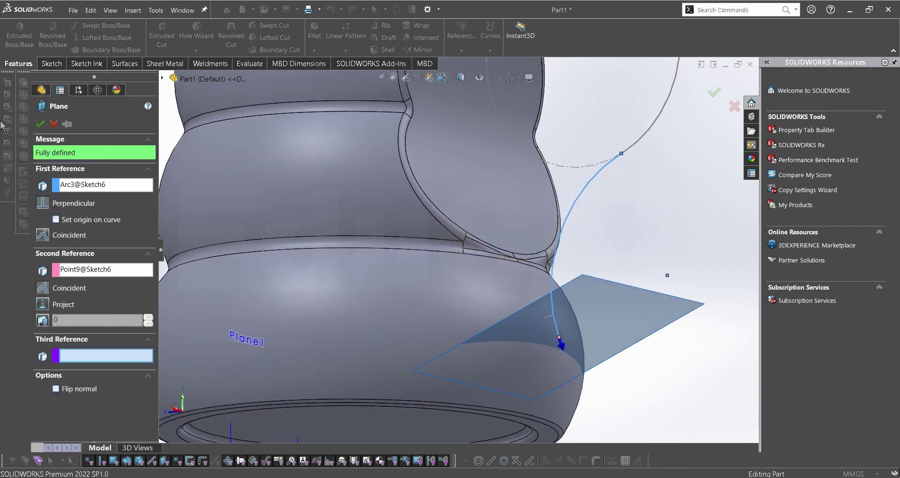
pyautogui.click(40, 124)
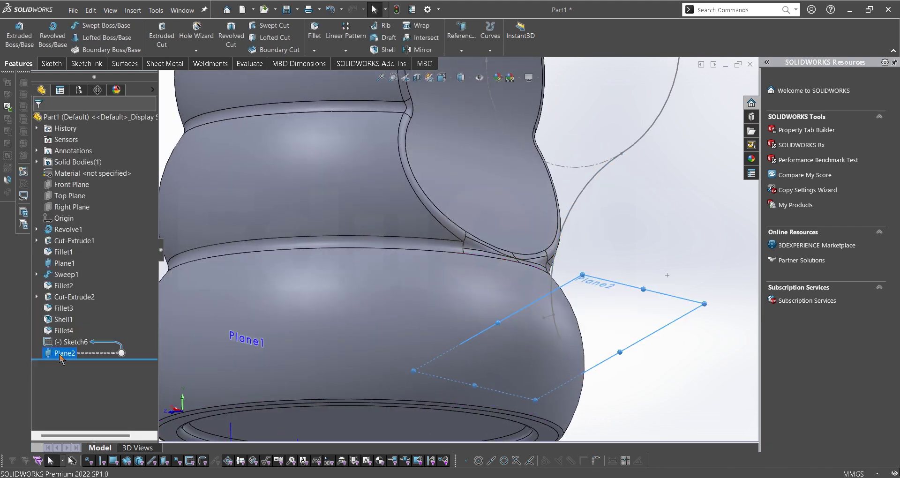
# - Start a sketch on the plane at the handle path's lower end and draw a circle about 10 mm in diameter centred on the origin
pyautogui.rightClick(60, 355)
pyautogui.click(68, 274)
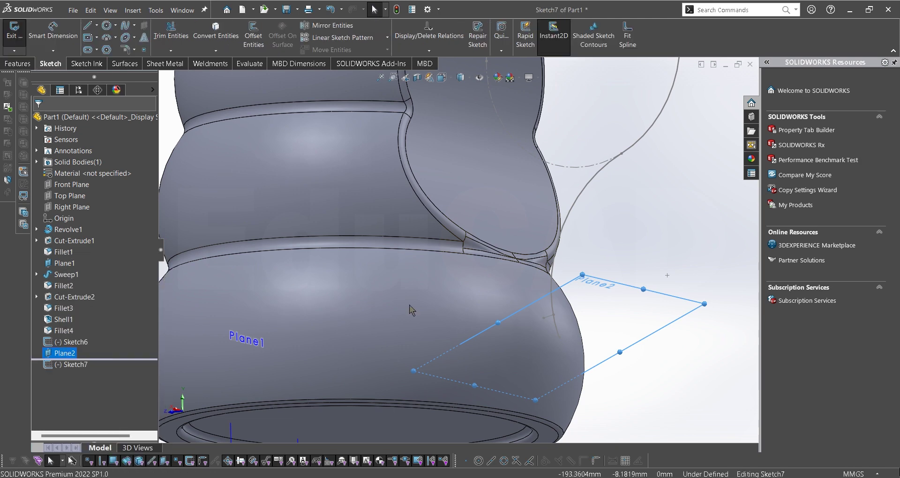
pyautogui.hotkey('ctrl', '8')
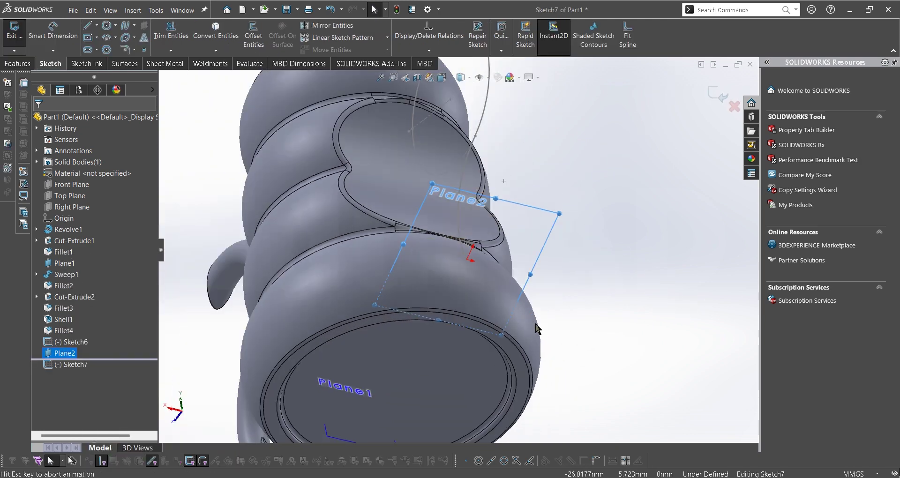
pyautogui.scroll(-7, 505, 189)
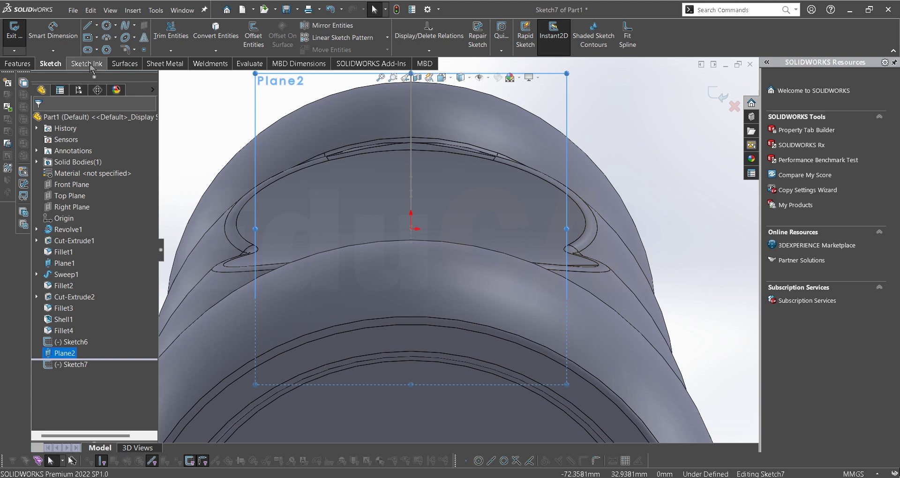
pyautogui.click(107, 26)
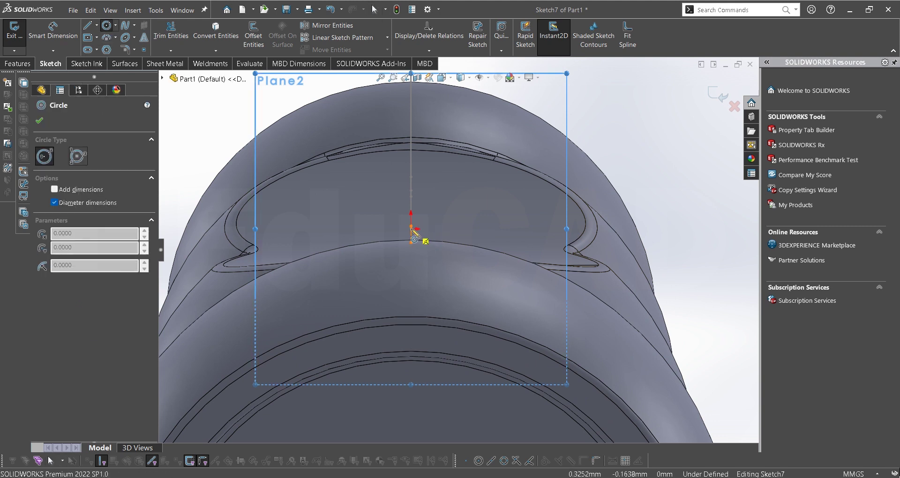
pyautogui.scroll(-8, 413, 235)
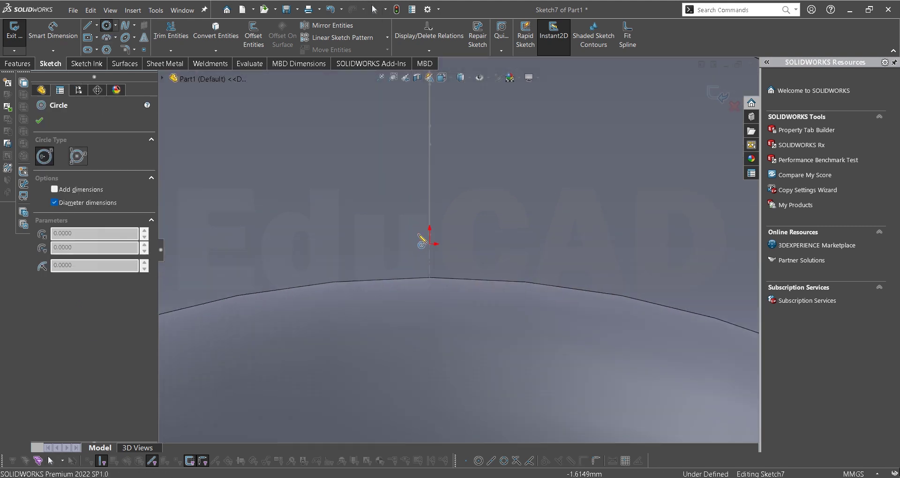
pyautogui.click(430, 244)
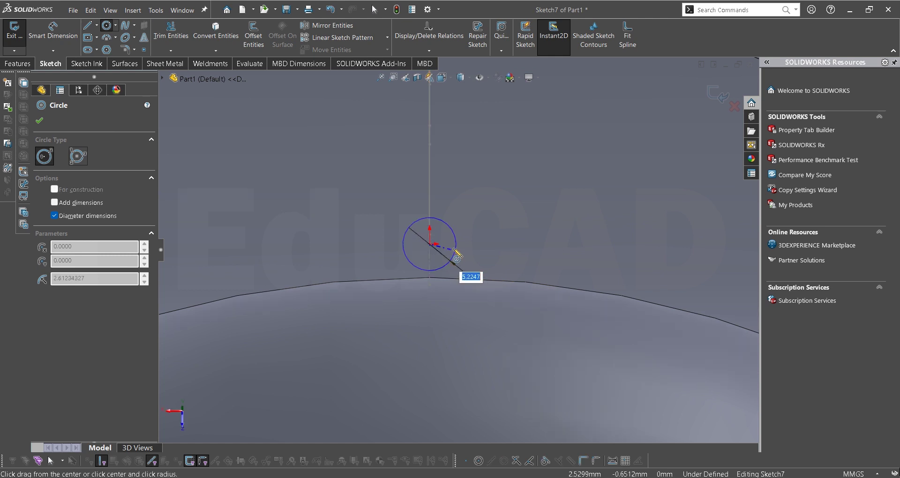
pyautogui.click(451, 260)
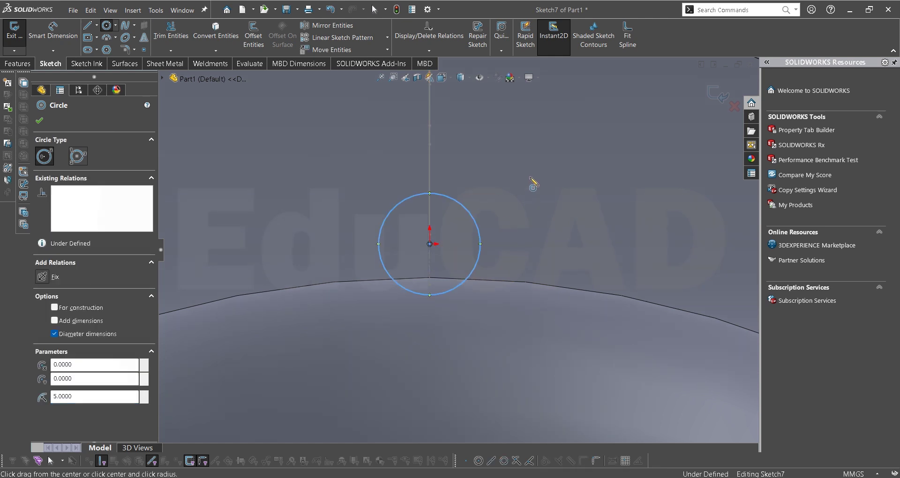
pyautogui.press('Escape')
# - Dimension the circle's diameter as 10 mm and exit the sketch
pyautogui.click(53, 33)
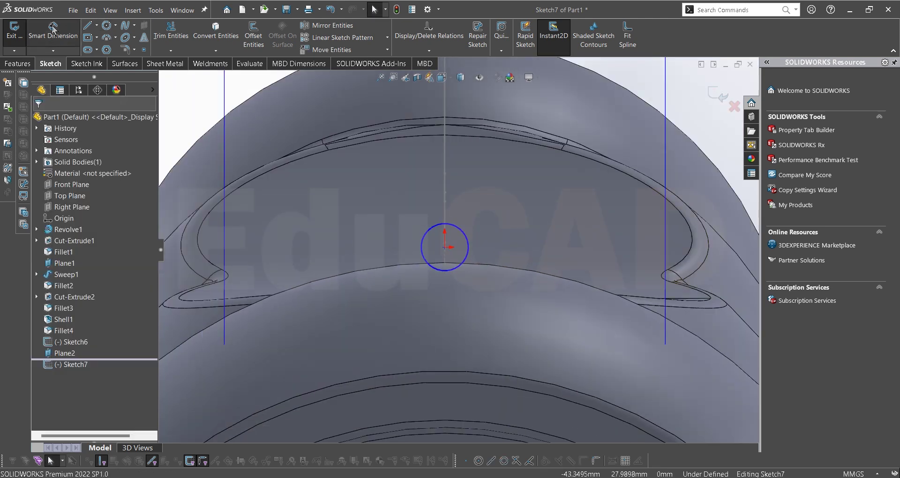
pyautogui.click(469, 249)
pyautogui.click(496, 250)
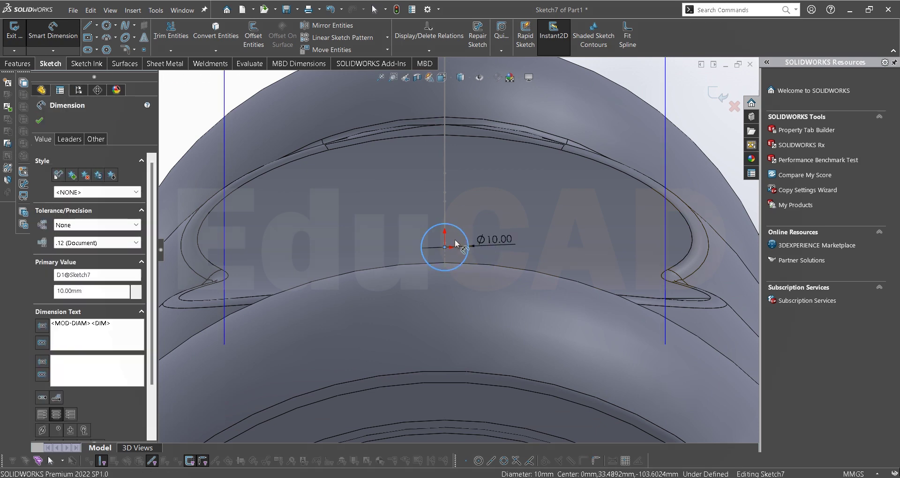
pyautogui.click(455, 236)
pyautogui.moveTo(453, 230); pyautogui.dragTo(578, 271, button='middle')
pyautogui.scroll(5, 578, 271)
pyautogui.click(717, 95)
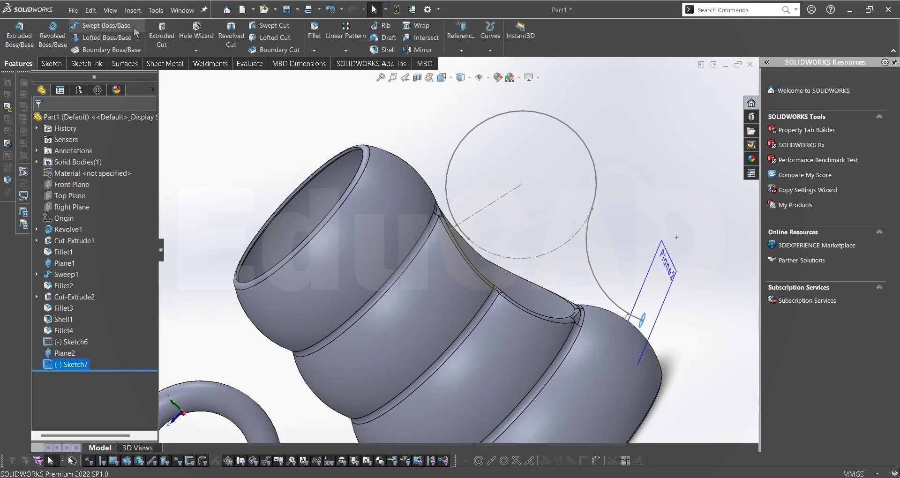
# - Sweep the circle profile along the handle path to create the solid handle
pyautogui.click(633, 315)
pyautogui.scroll(1, 520, 255)
pyautogui.moveTo(520, 256)
pyautogui.mouseDown(button='middle')
pyautogui.moveTo(483, 236)
pyautogui.moveTo(533, 265)
pyautogui.mouseUp(button='middle')
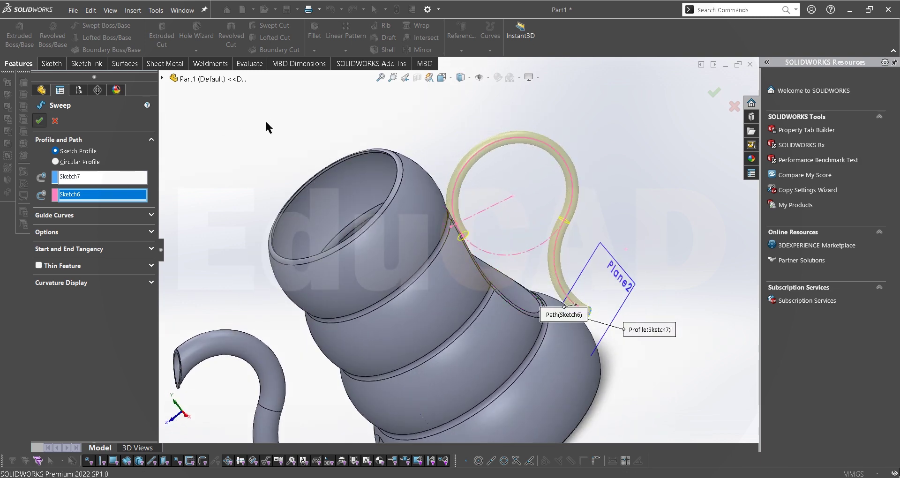
pyautogui.press('Return')
# - Start a new sketch on the Right Plane with the teapot seen from the right side
pyautogui.moveTo(462, 201); pyautogui.dragTo(490, 266, button='middle')
pyautogui.scroll(3, 490, 266)
pyautogui.press('space')
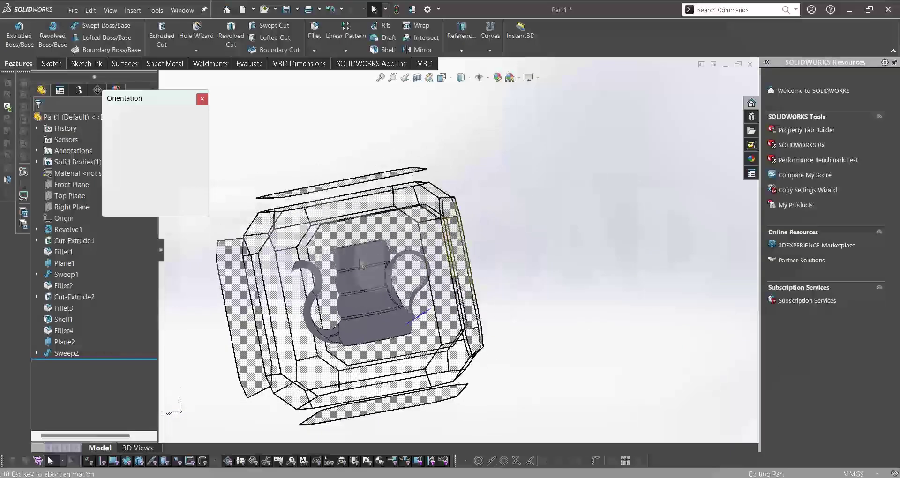
pyautogui.click(361, 263)
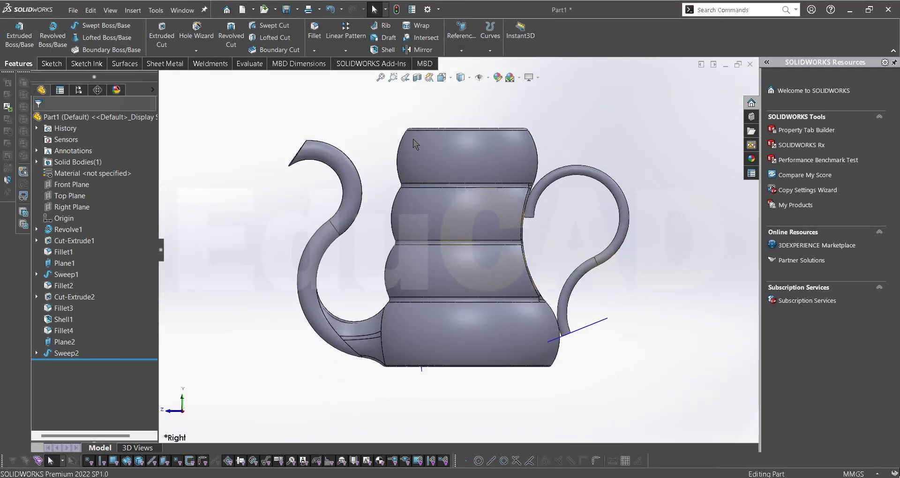
pyautogui.keyDown('ctrl'); pyautogui.moveTo(415, 144); pyautogui.dragTo(433, 175, button='middle'); pyautogui.keyUp('ctrl')
pyautogui.scroll(-2, 436, 191)
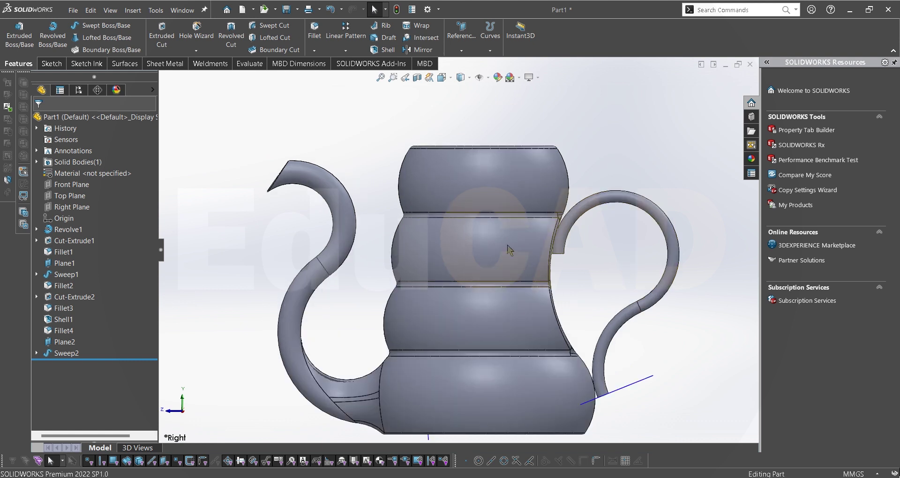
pyautogui.scroll(3, 528, 258)
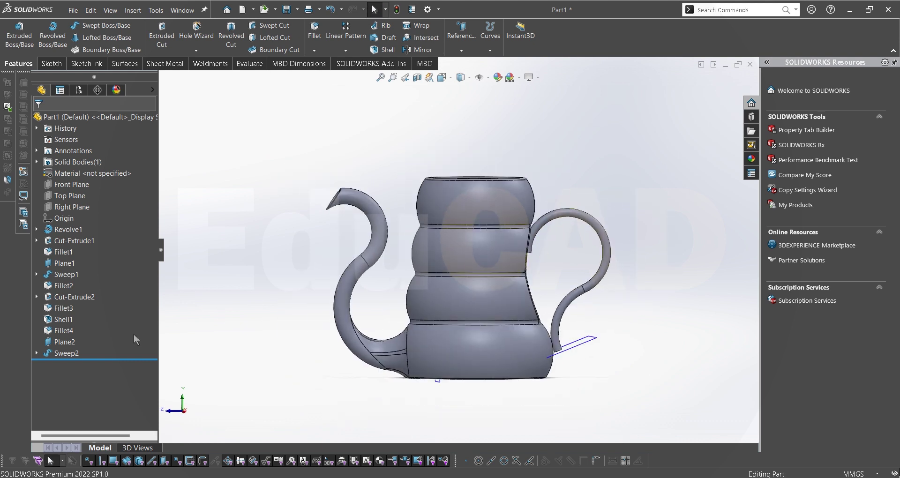
pyautogui.rightClick(70, 208)
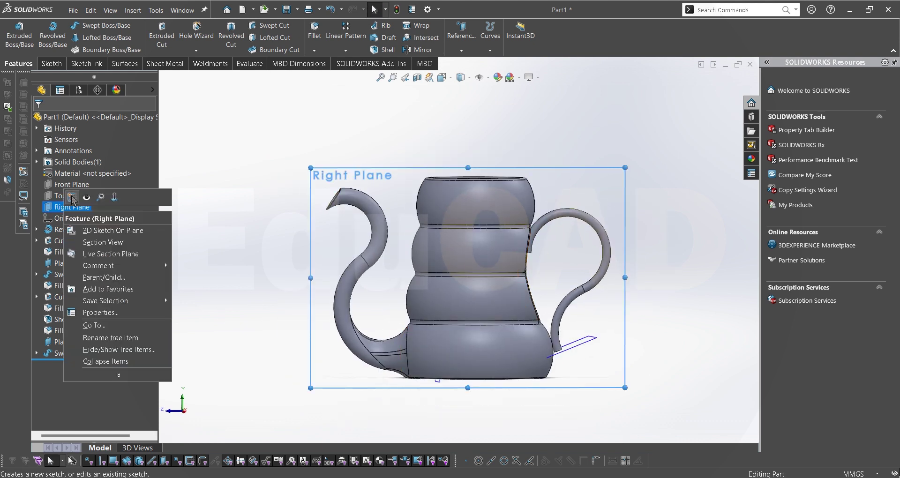
pyautogui.click(71, 197)
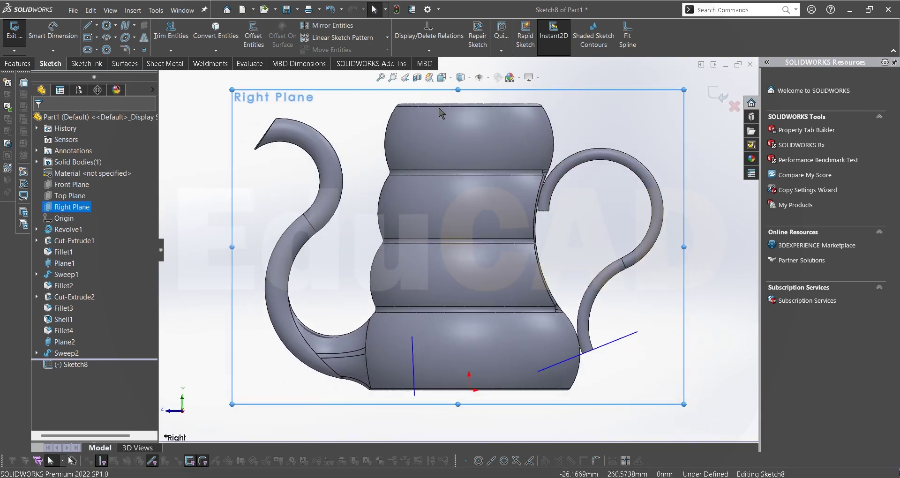
# - Draw a small three-point arc rising outward from the spout-side end of the body's top rim and adjust its centre point slightly
pyautogui.scroll(-8, 441, 112)
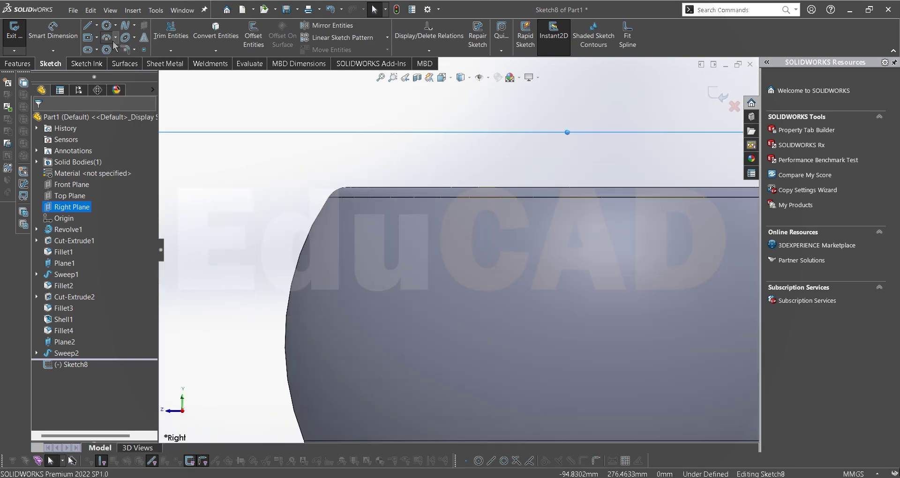
pyautogui.click(111, 41)
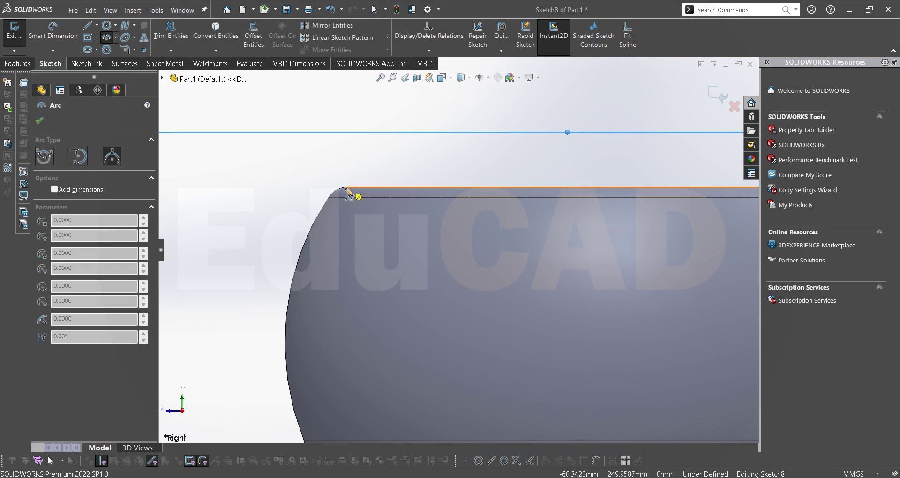
pyautogui.moveTo(361, 192); pyautogui.dragTo(356, 209, button='middle')
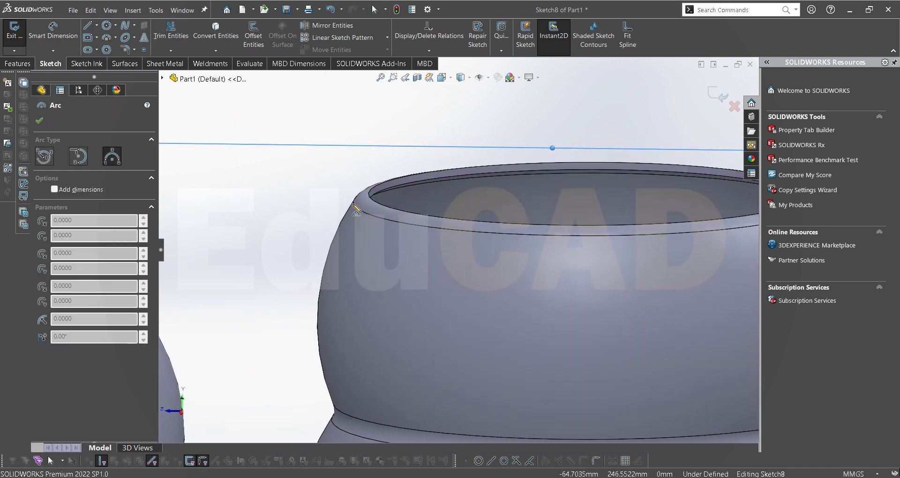
pyautogui.press('space')
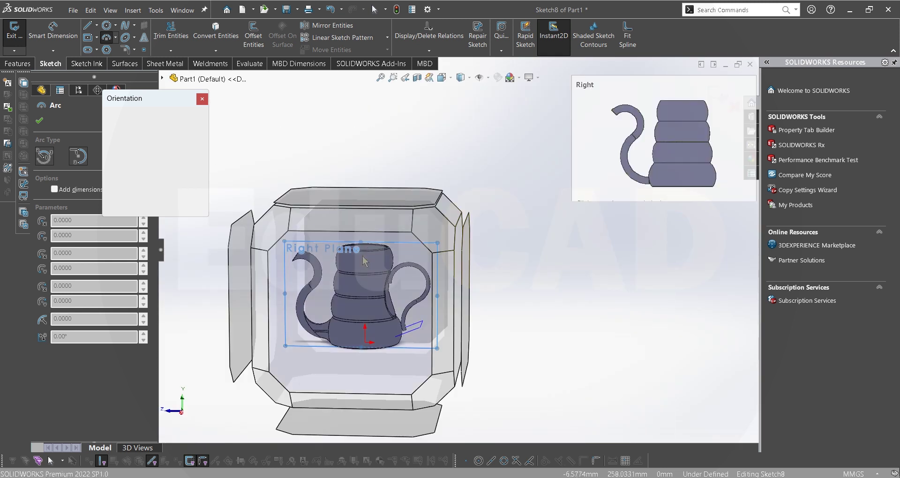
pyautogui.click(365, 261)
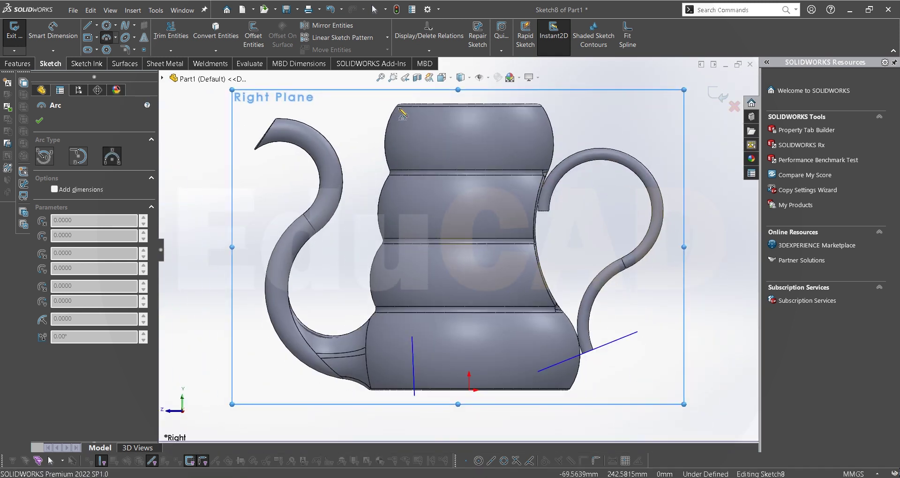
pyautogui.scroll(-6, 407, 140)
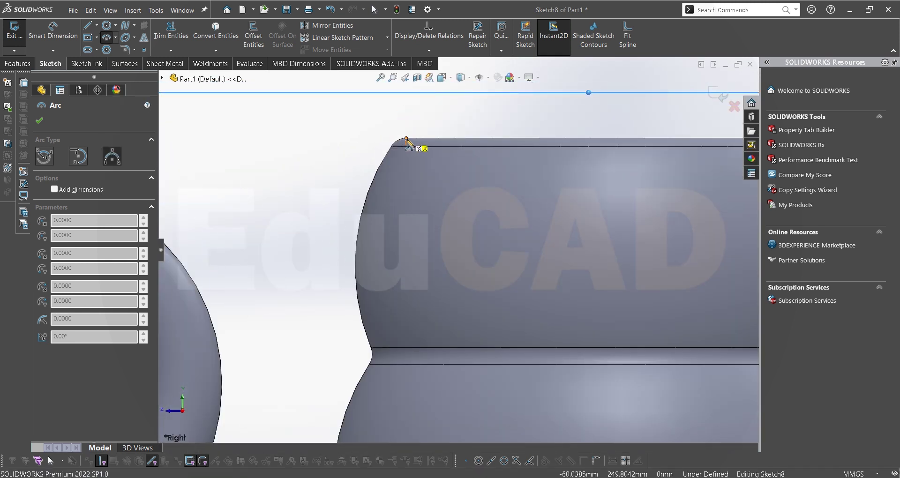
pyautogui.click(405, 139)
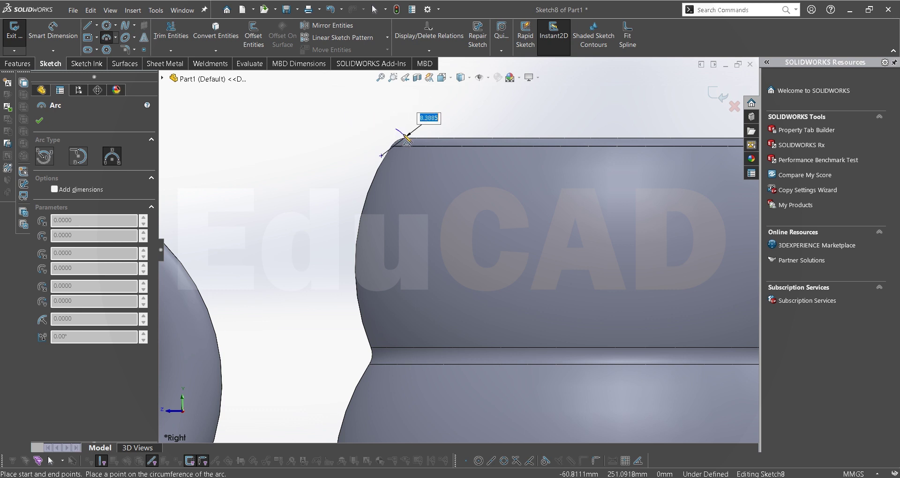
pyautogui.click(396, 128)
pyautogui.rightClick(428, 121)
pyautogui.click(440, 128)
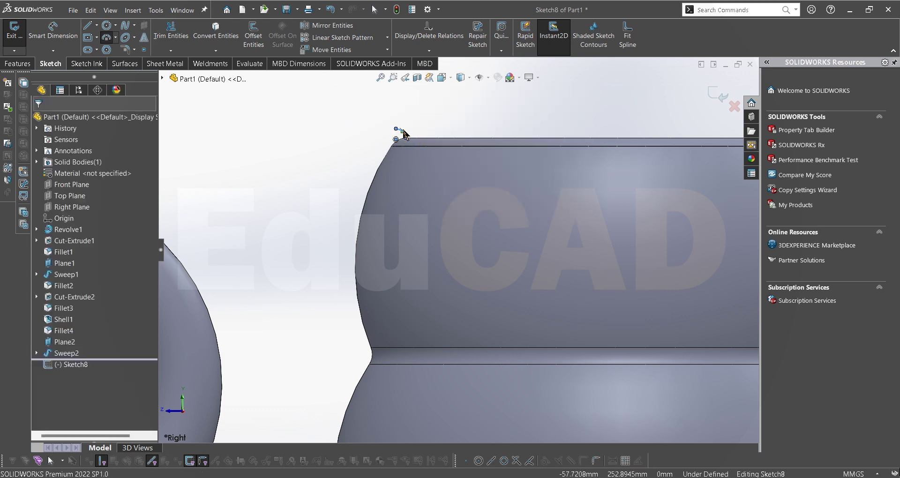
pyautogui.click(397, 138)
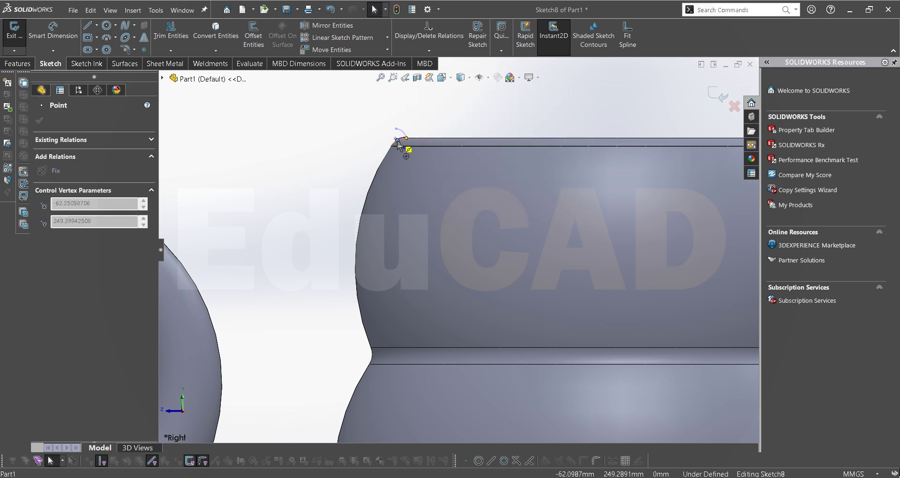
pyautogui.click(359, 138)
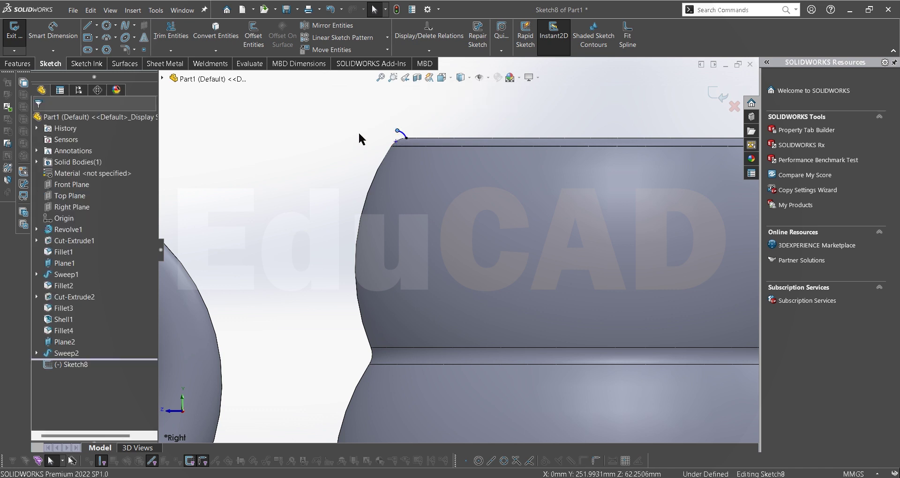
# - Draw a short vertical line from the small arc's lower end down into the body
pyautogui.press('l')
pyautogui.click(406, 138)
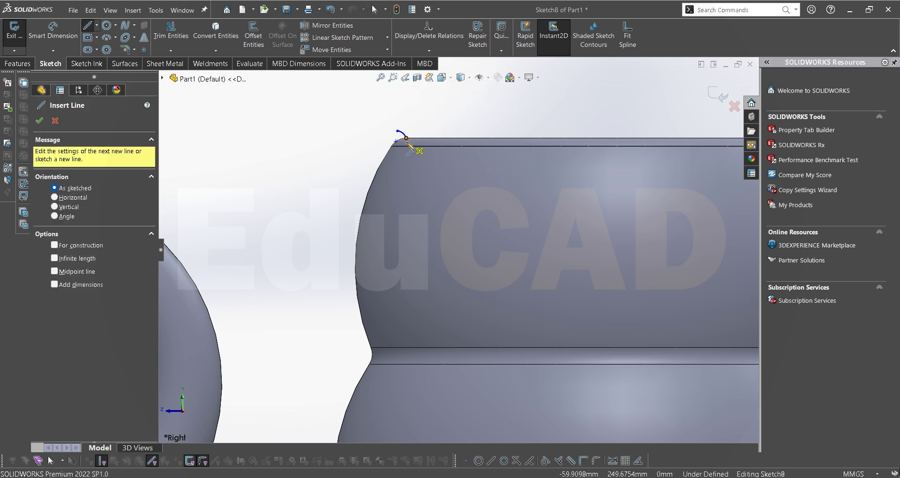
pyautogui.click(406, 157)
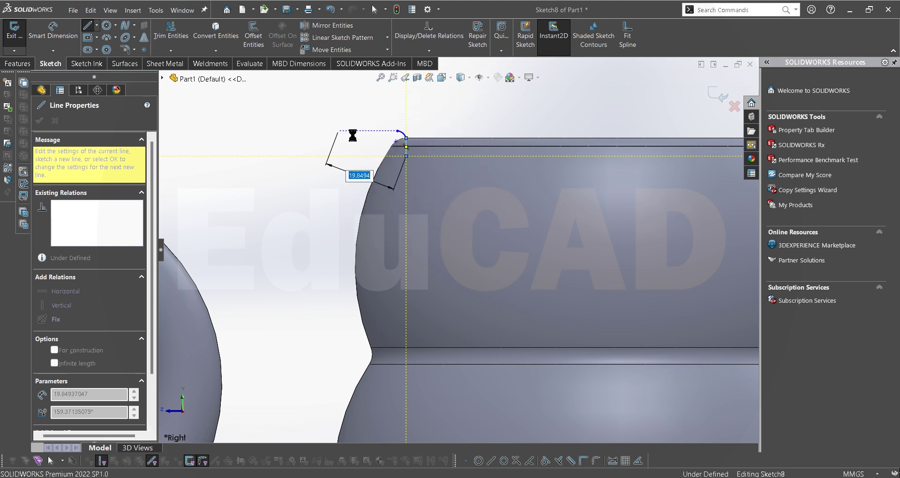
pyautogui.press('Escape')
# - Add an outward-bulging three-point arc of about 8 mm radius from the small arc's upper end, and lower their shared endpoint toward the rim
pyautogui.click(122, 39)
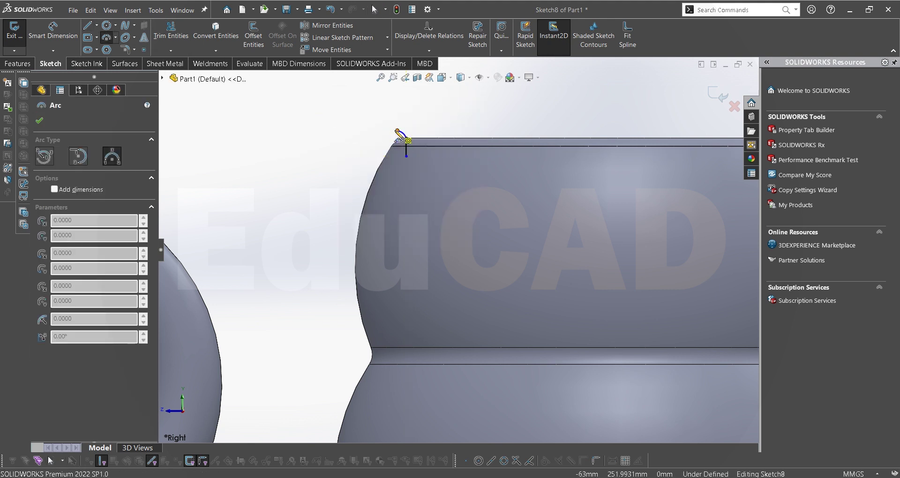
pyautogui.click(397, 131)
pyautogui.scroll(2, 388, 118)
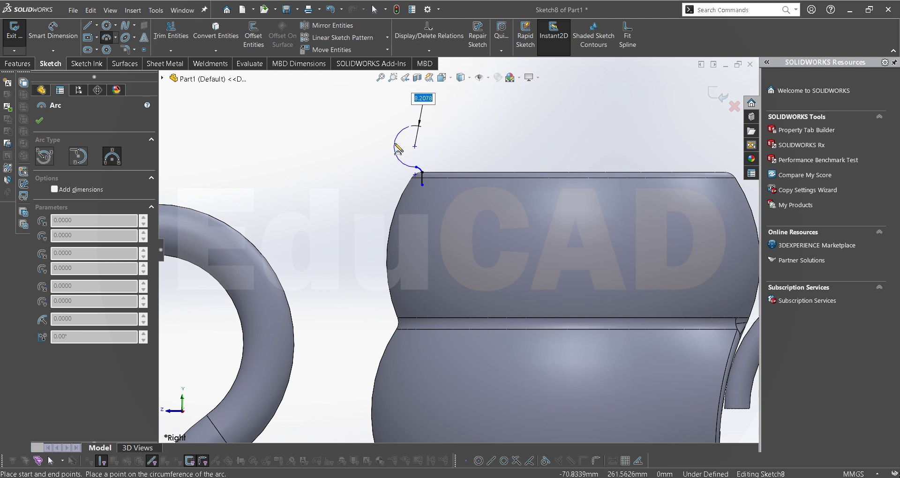
pyautogui.click(395, 144)
pyautogui.rightClick(451, 142)
pyautogui.click(462, 150)
pyautogui.scroll(-5, 414, 148)
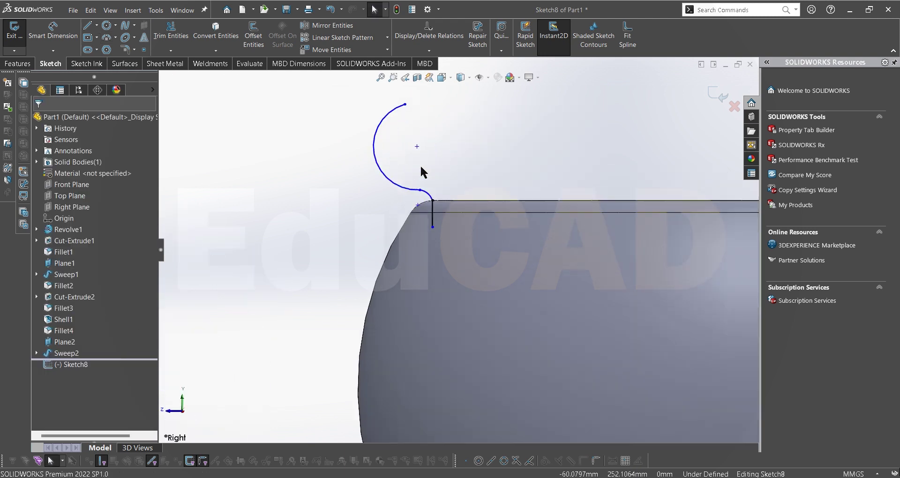
pyautogui.moveTo(431, 211); pyautogui.dragTo(431, 222)
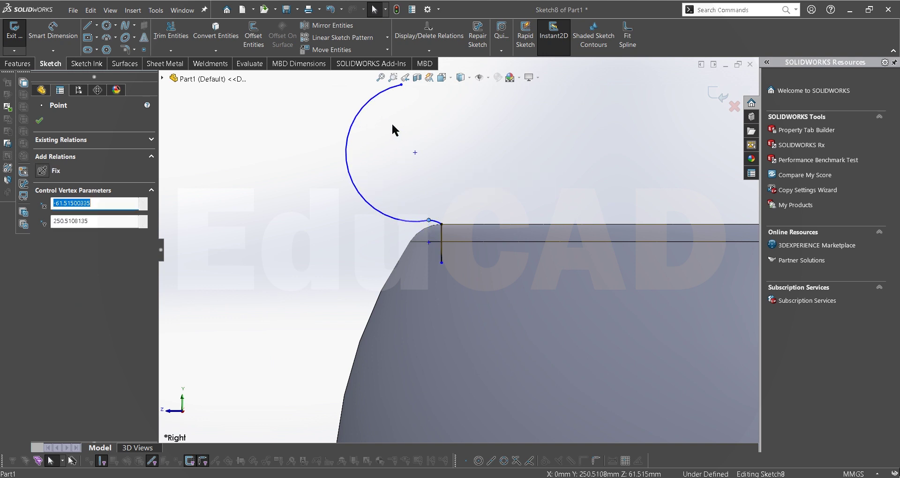
# - Draw two stacked vertical centerlines upward from the midpoint of the body's top rim, 30 mm and 15 mm long
pyautogui.scroll(3, 416, 158)
pyautogui.scroll(4, 428, 166)
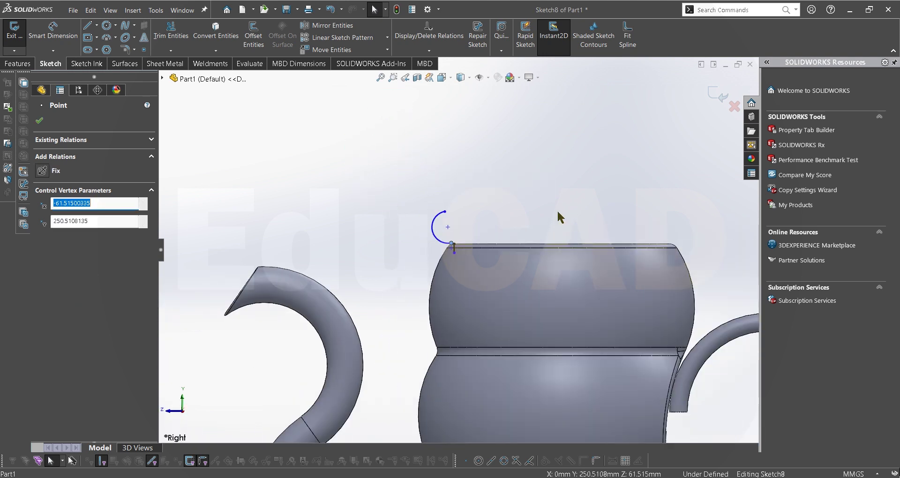
pyautogui.click(97, 25)
pyautogui.click(113, 49)
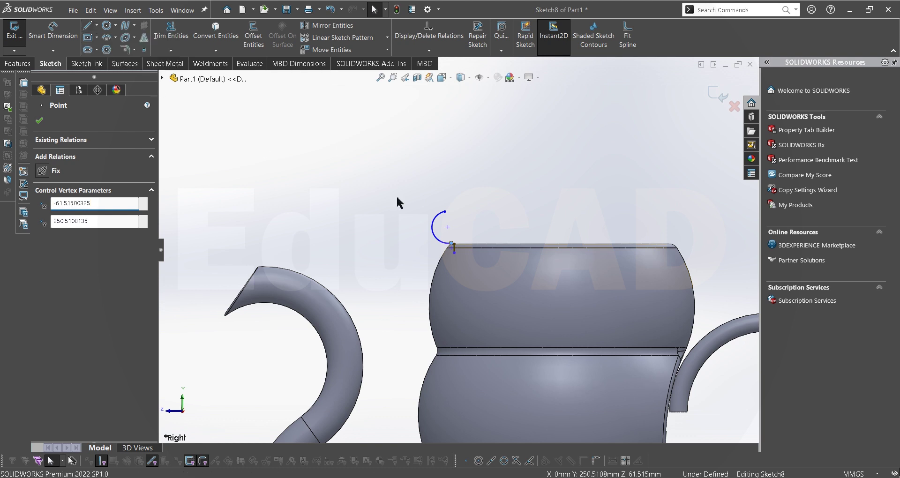
pyautogui.click(561, 244)
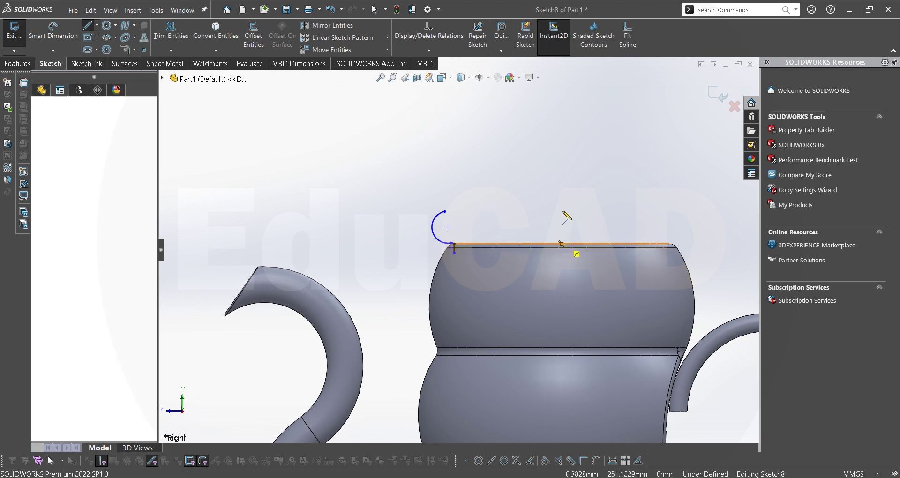
pyautogui.click(562, 190)
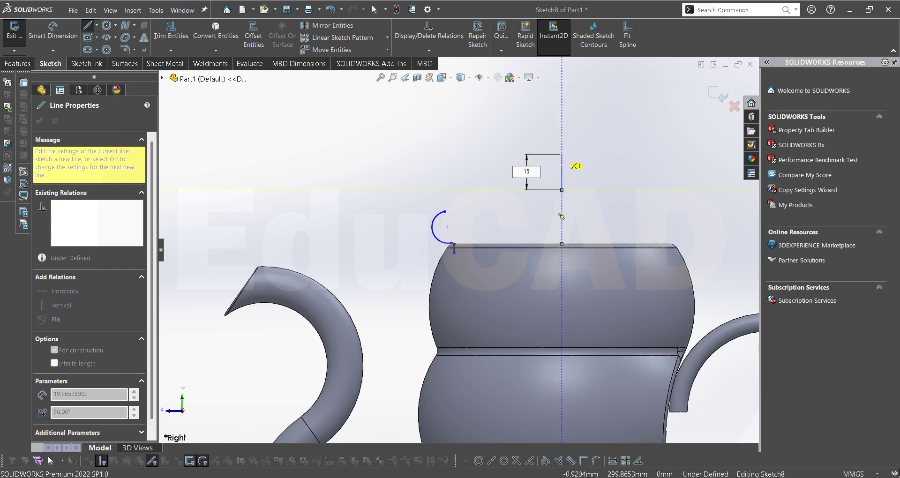
pyautogui.press('Return')
pyautogui.scroll(-1, 608, 182)
pyautogui.rightClick(596, 176)
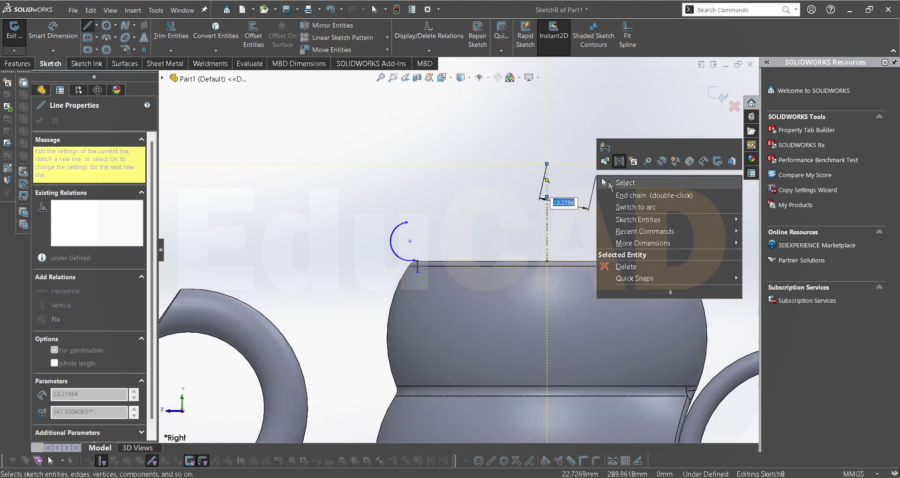
pyautogui.click(624, 183)
pyautogui.scroll(1, 592, 193)
# - Dimension the lower vertical centerline at 30 mm and the upper one at 15 mm
pyautogui.click(53, 31)
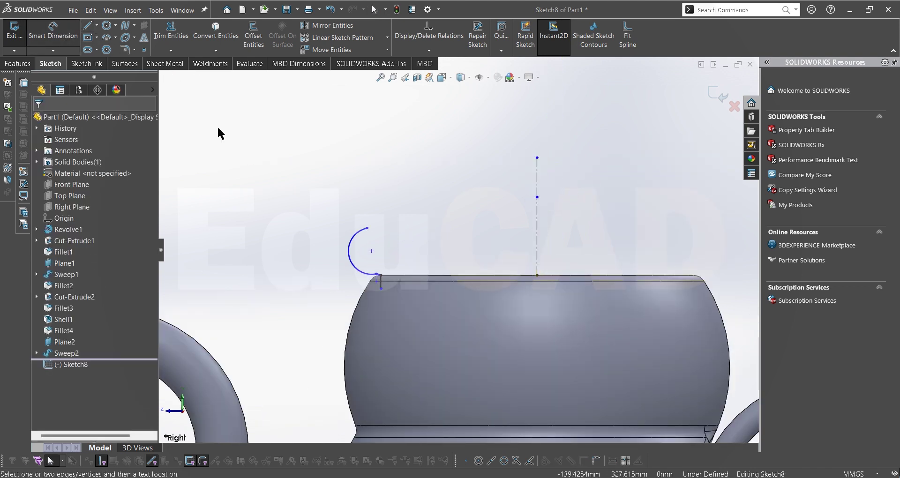
pyautogui.click(539, 229)
pyautogui.click(583, 229)
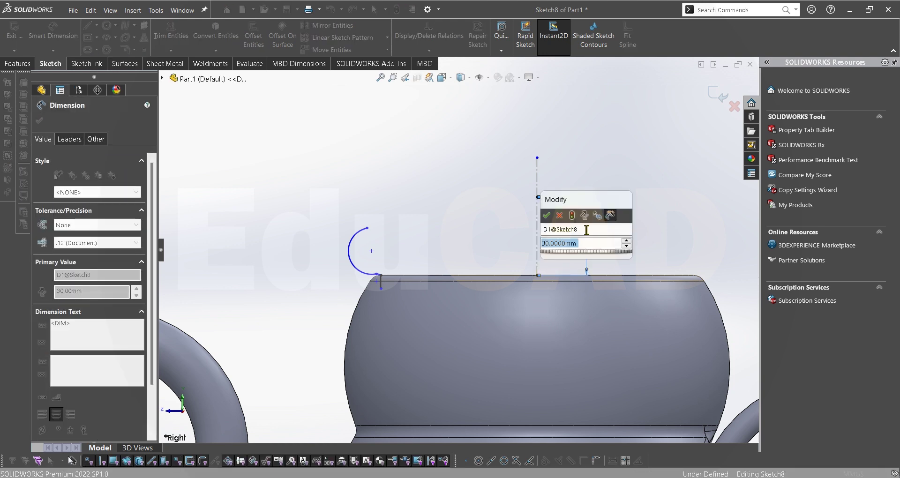
pyautogui.press('Return')
pyautogui.click(538, 193)
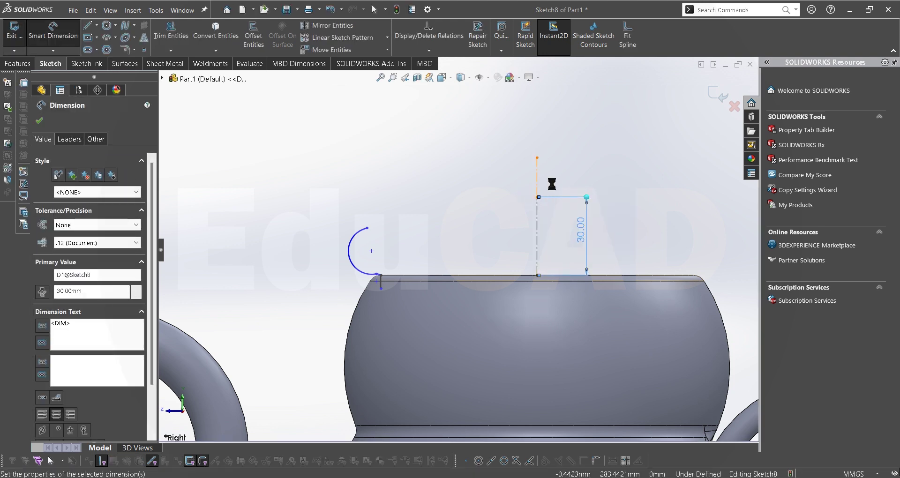
pyautogui.click(623, 188)
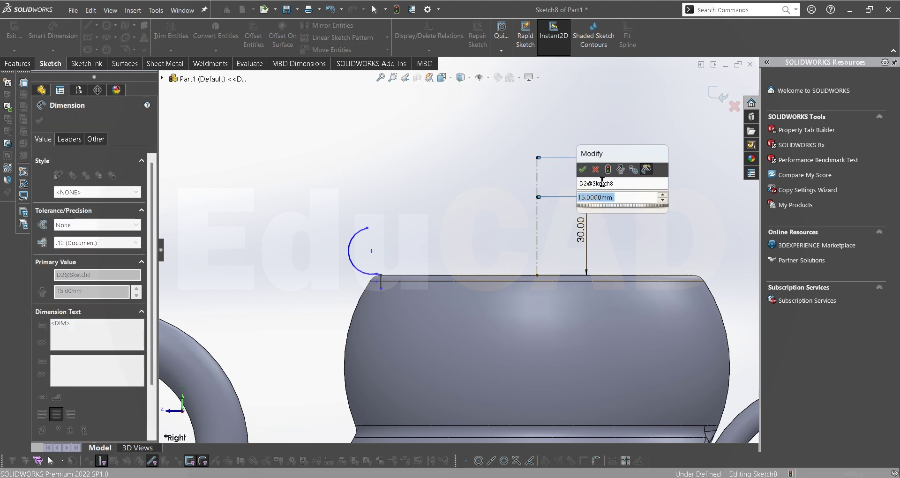
pyautogui.click(583, 170)
pyautogui.rightClick(532, 120)
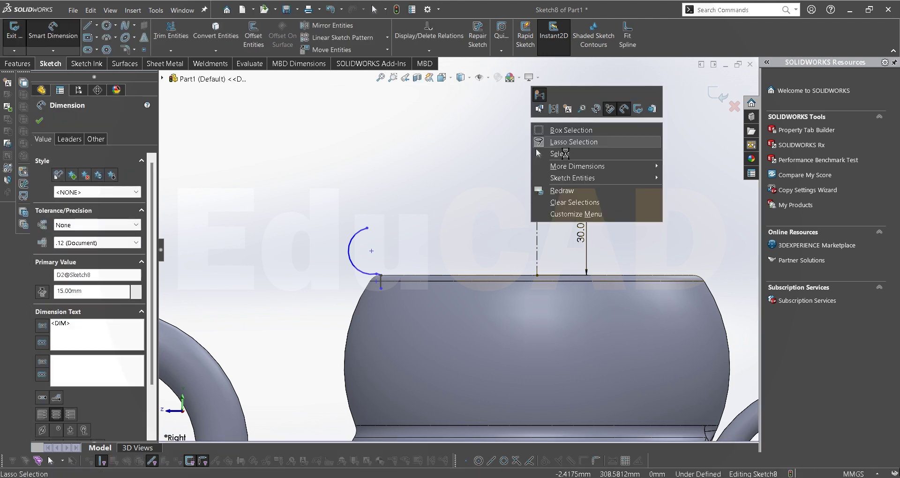
pyautogui.click(555, 153)
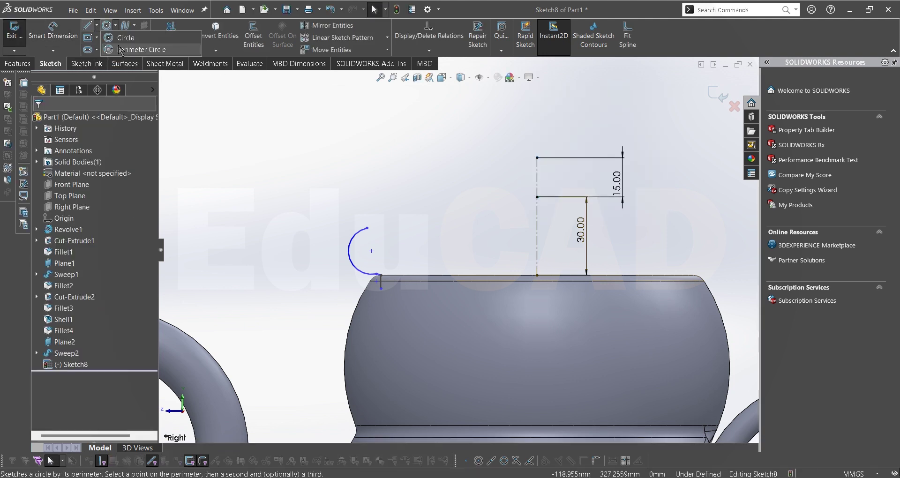
# - Draw a sloping centerline from the bulging arc's upper end to the point where the two vertical centerlines meet
pyautogui.click(97, 37)
pyautogui.click(96, 26)
pyautogui.click(104, 50)
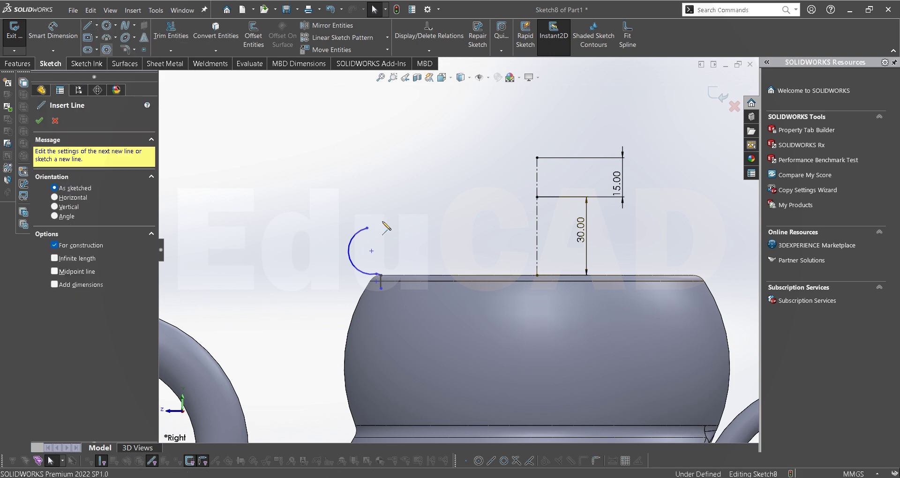
pyautogui.click(368, 228)
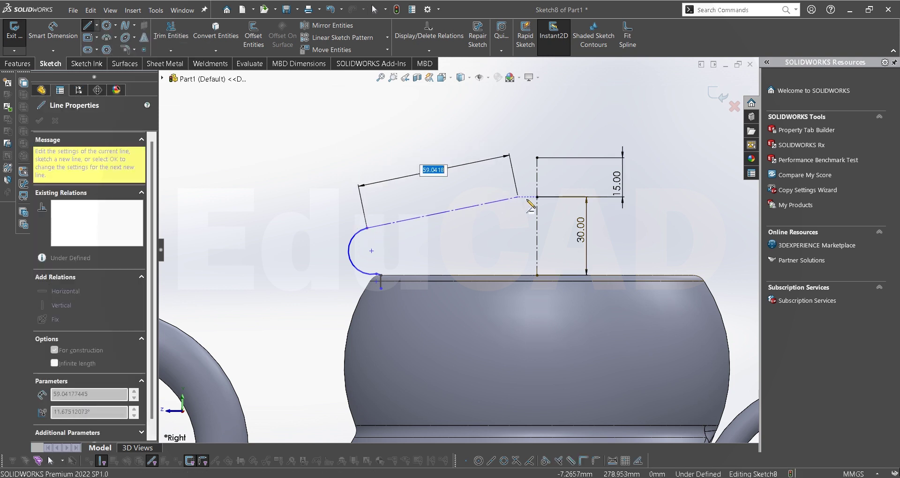
pyautogui.click(537, 197)
pyautogui.rightClick(538, 198)
pyautogui.click(464, 161)
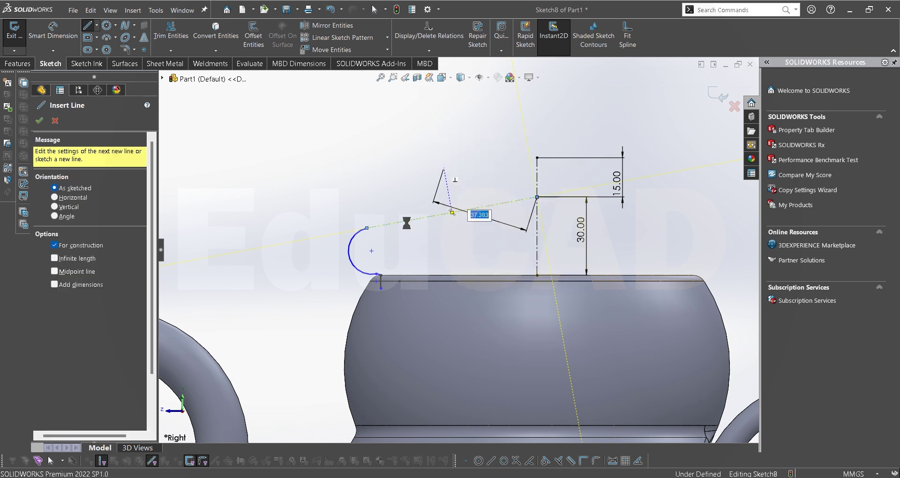
pyautogui.press('Escape')
# - Make the bulging arc tangent to the sloping centerline
pyautogui.click(359, 234)
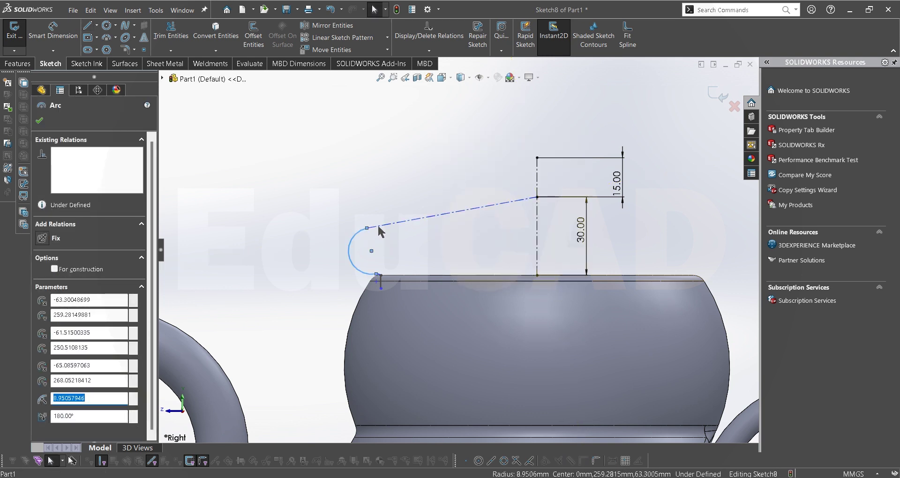
pyautogui.keyDown('ctrl'); pyautogui.click(380, 230); pyautogui.keyUp('ctrl')
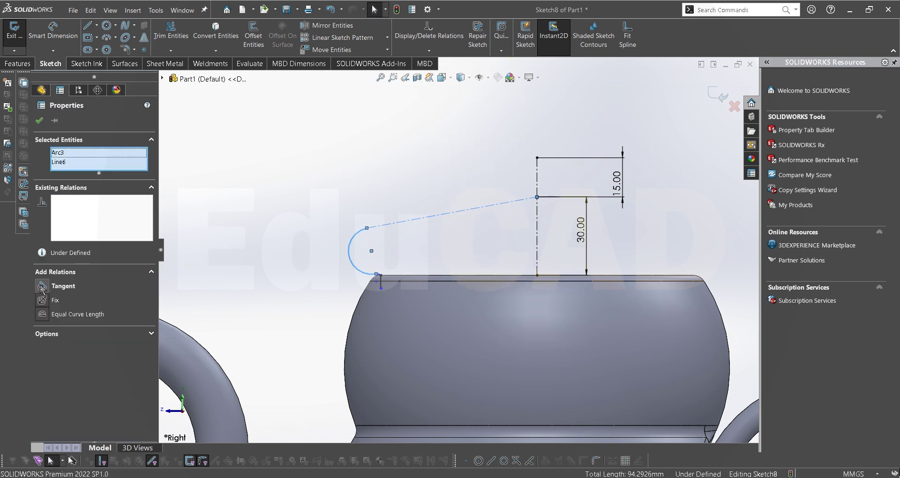
pyautogui.click(280, 177)
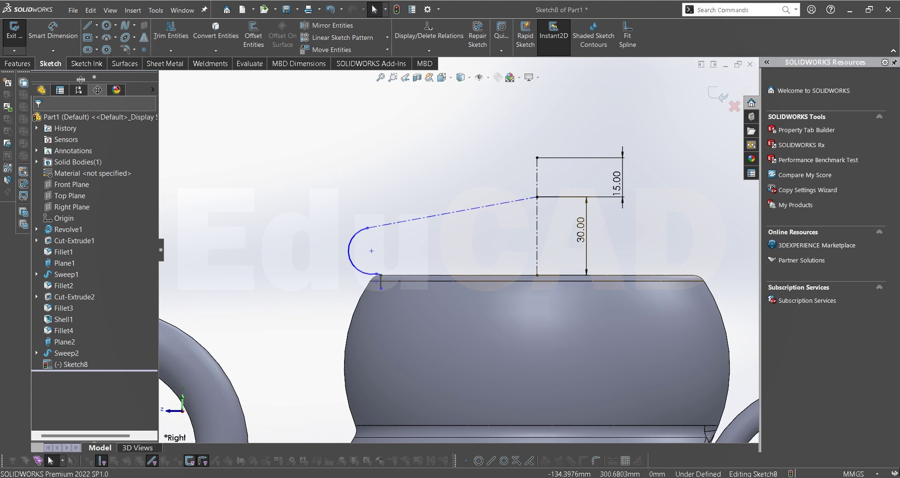
# - Dimension the bulging arc's radius at 10 mm
pyautogui.click(360, 238)
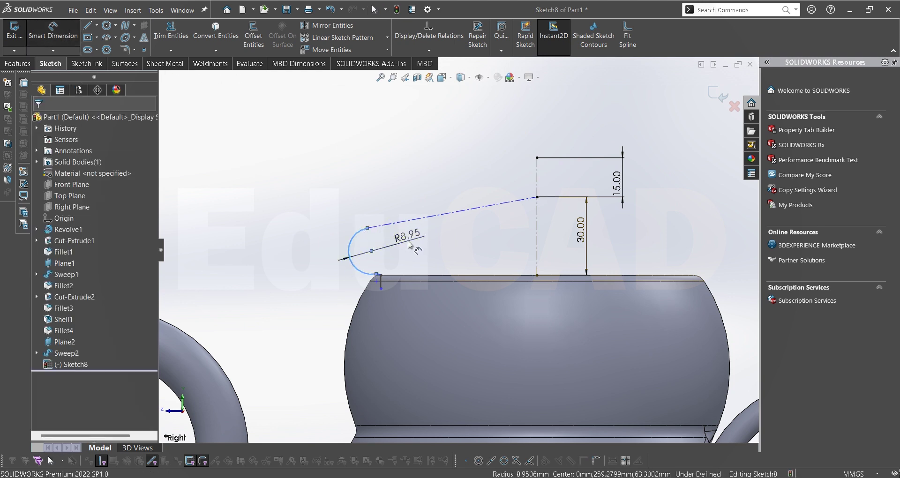
pyautogui.click(409, 244)
pyautogui.write('10')
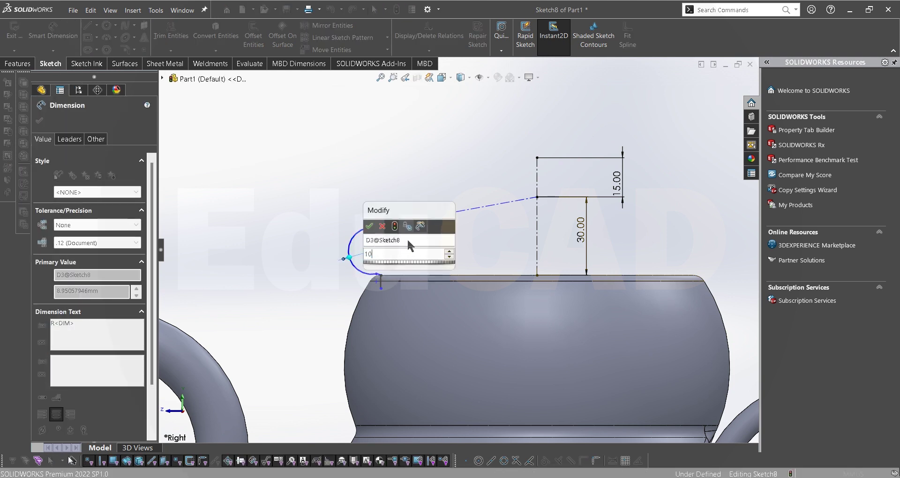
pyautogui.press('Return')
pyautogui.scroll(-3, 392, 261)
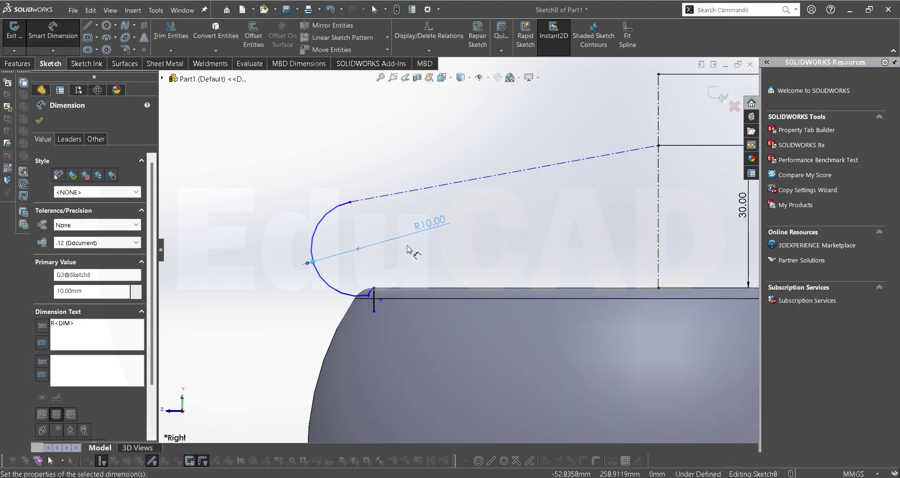
pyautogui.rightClick(407, 245)
pyautogui.click(415, 277)
# - Reposition the 10 mm arc's lower and upper endpoints so that it meets the small rim arc smoothly just above the body's edge
pyautogui.scroll(-4, 389, 298)
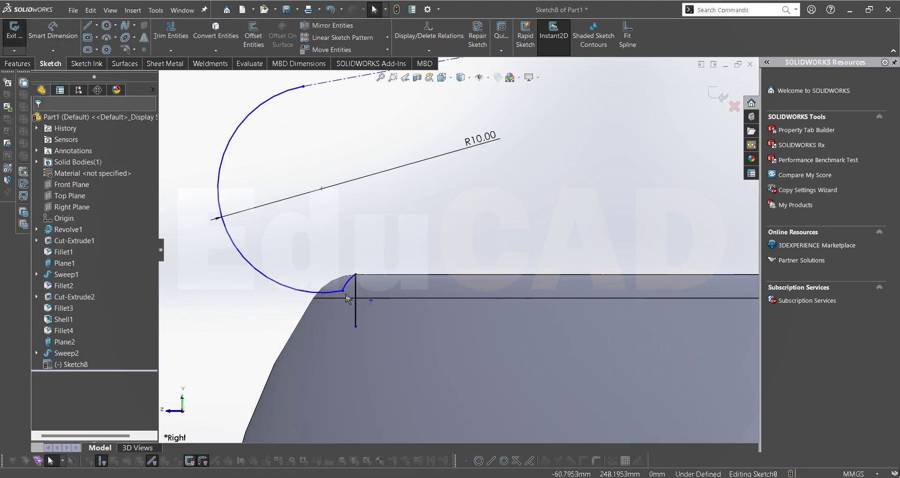
pyautogui.moveTo(342, 290); pyautogui.dragTo(341, 266)
pyautogui.scroll(2, 312, 227)
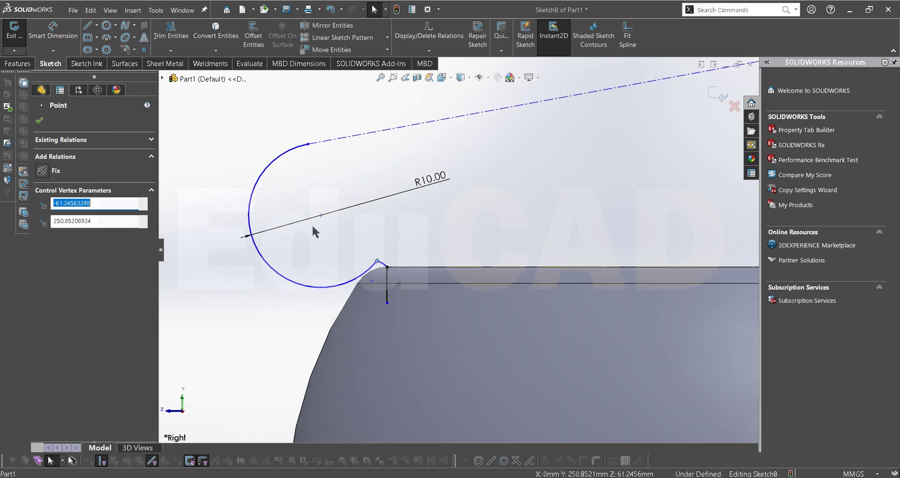
pyautogui.moveTo(309, 144); pyautogui.dragTo(377, 120)
pyautogui.scroll(5, 389, 162)
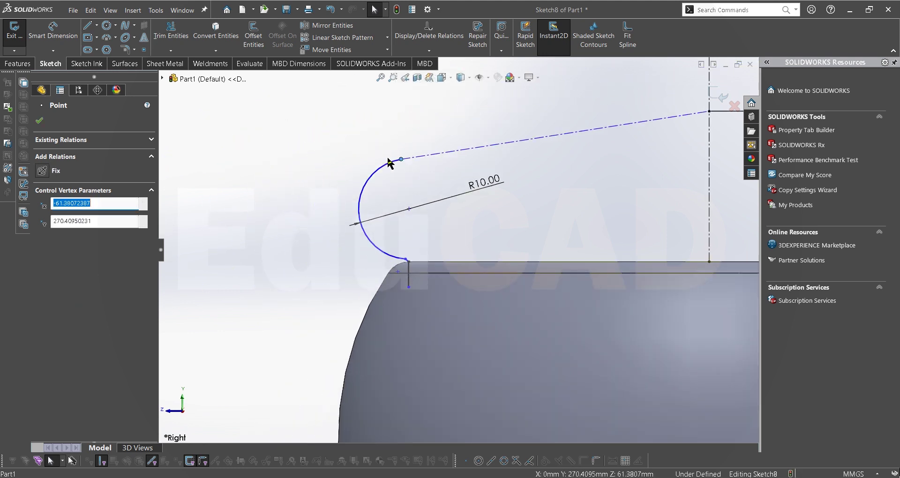
pyautogui.click(507, 219)
pyautogui.scroll(-2, 629, 170)
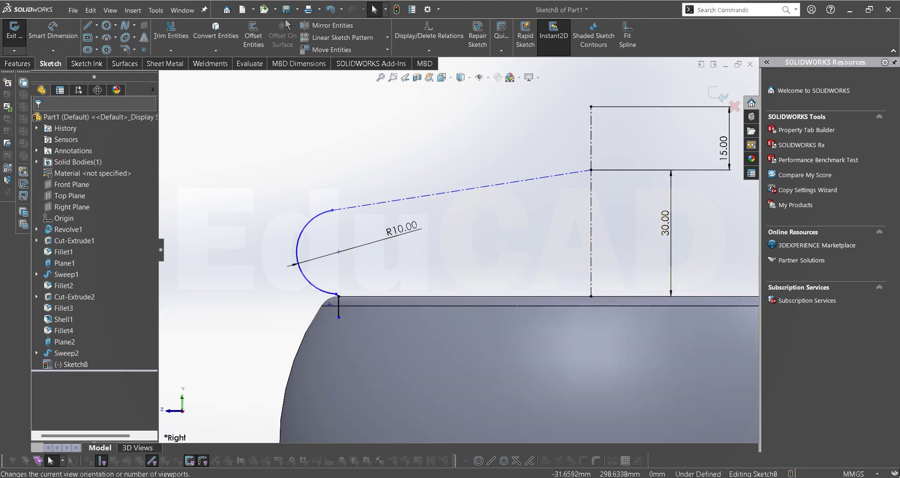
# - Draw a three-point arc for the knob's top from the upper centerline's top end, curving outward and down to about 19 mm from the axis
pyautogui.click(104, 40)
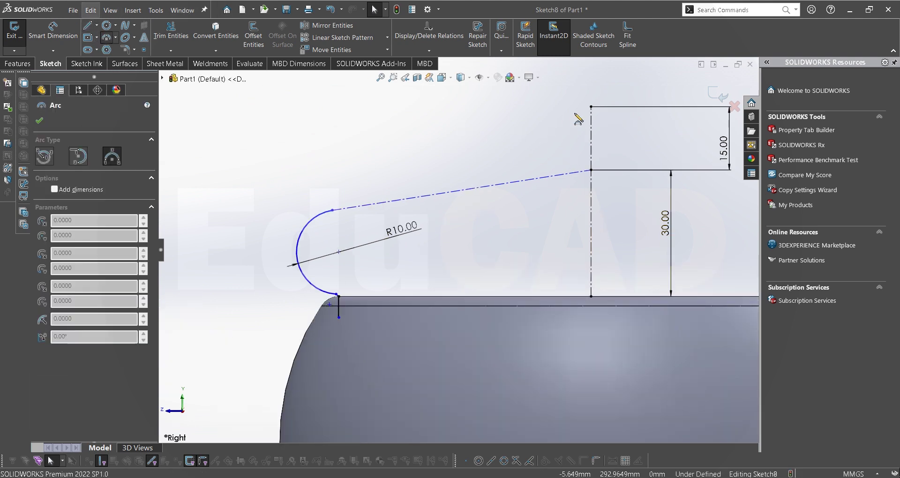
pyautogui.click(591, 107)
pyautogui.click(519, 139)
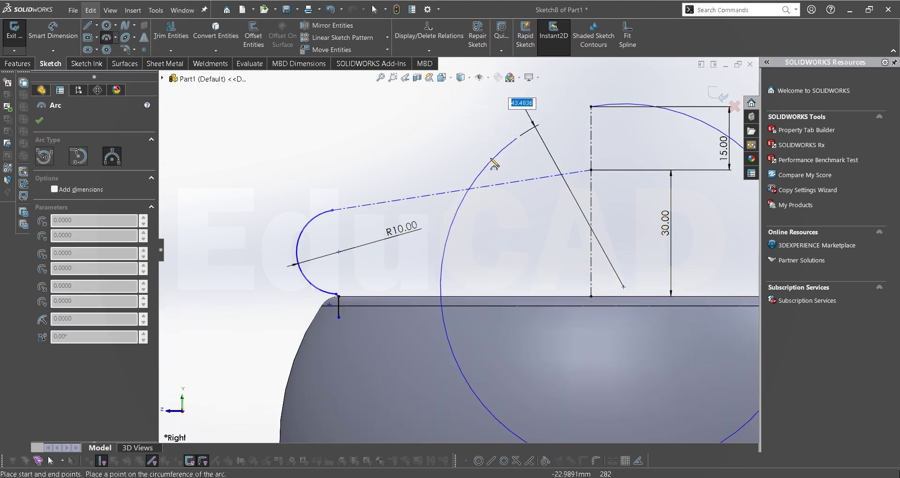
pyautogui.click(531, 128)
pyautogui.rightClick(542, 153)
pyautogui.click(549, 161)
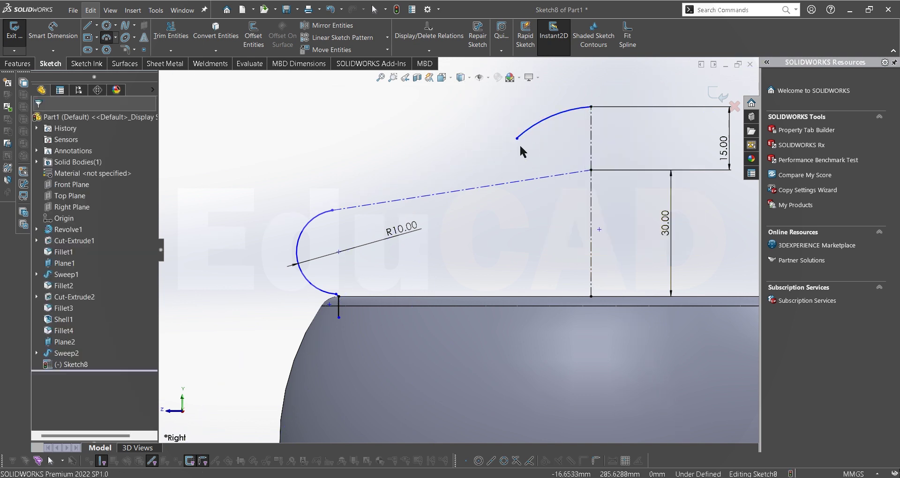
pyautogui.moveTo(516, 138); pyautogui.dragTo(509, 153)
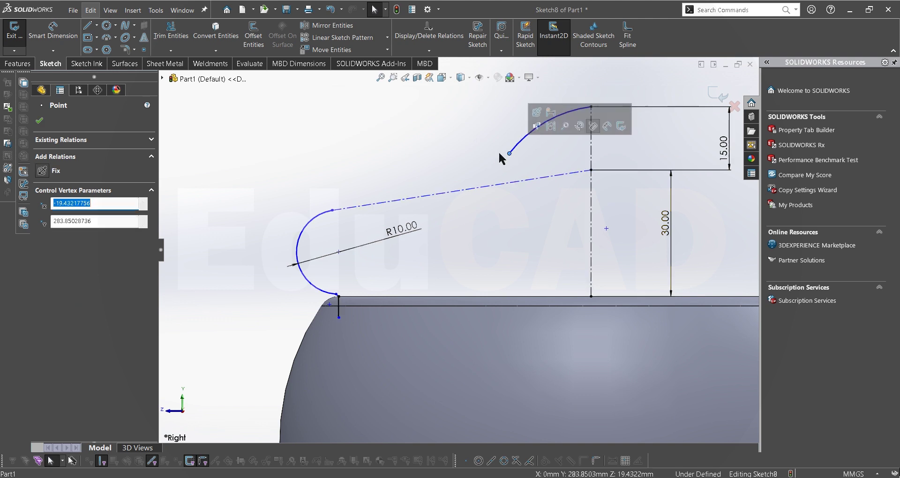
# - Add a small three-point arc from the knob arc's outer end to the sloping centerline, and shift their shared endpoint slightly outward
pyautogui.click(174, 42)
pyautogui.click(107, 37)
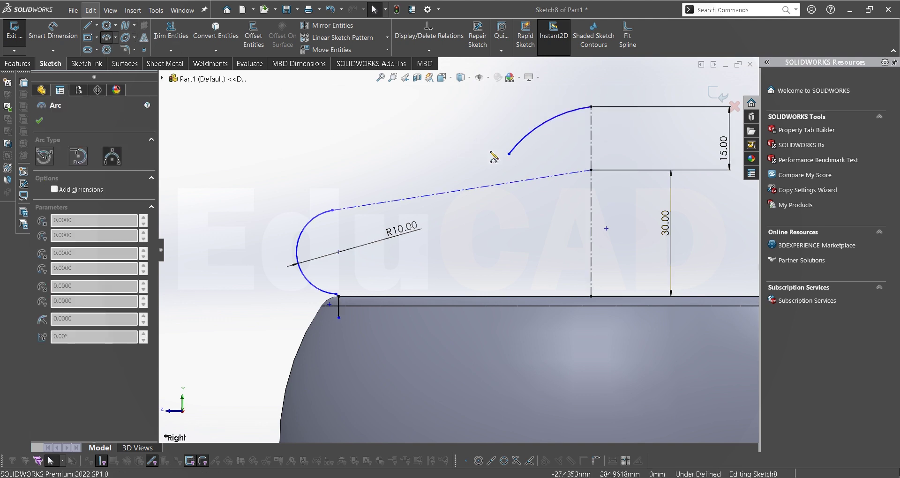
pyautogui.click(510, 153)
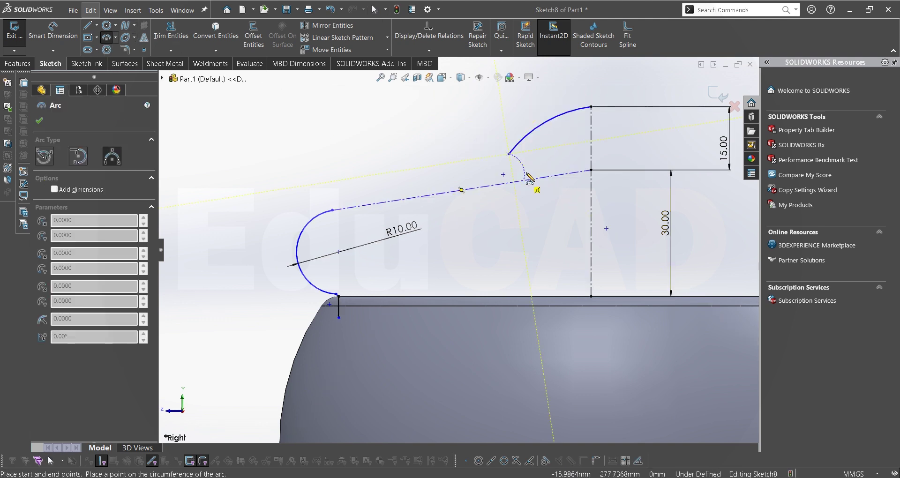
pyautogui.click(523, 167)
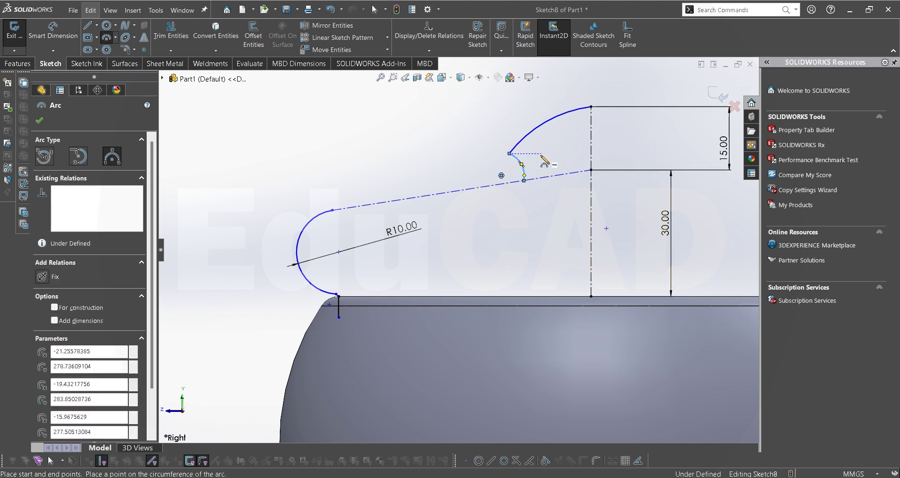
pyautogui.rightClick(540, 154)
pyautogui.click(541, 162)
pyautogui.click(509, 153)
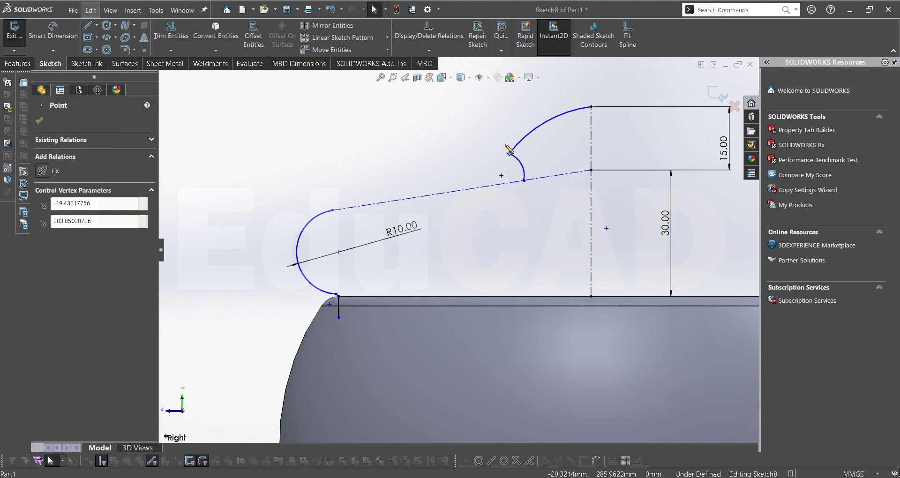
pyautogui.moveTo(510, 152)
pyautogui.mouseDown()
pyautogui.moveTo(508, 142)
pyautogui.moveTo(502, 150)
pyautogui.mouseUp()
pyautogui.click(430, 129)
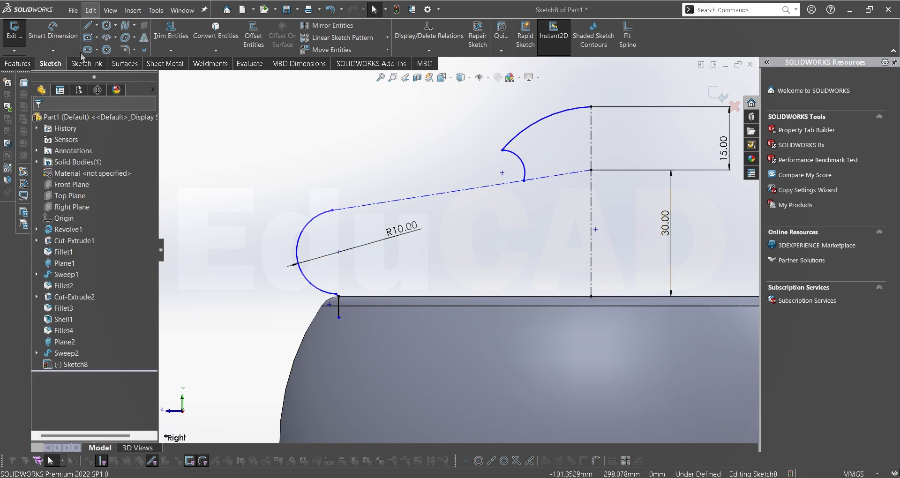
# - Draw a solid line about 46 mm long along the sloping centerline from the 10 mm arc's upper end to the small knob arc's lower end
pyautogui.click(86, 29)
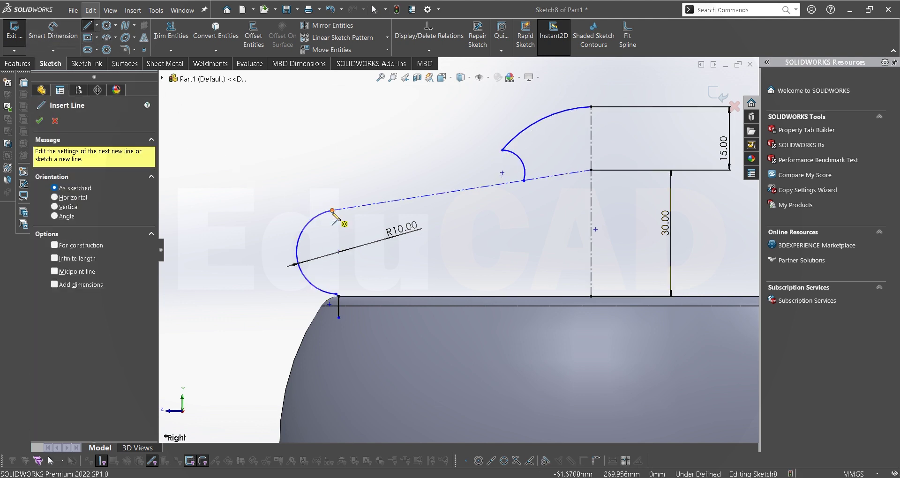
pyautogui.click(333, 210)
pyautogui.click(524, 181)
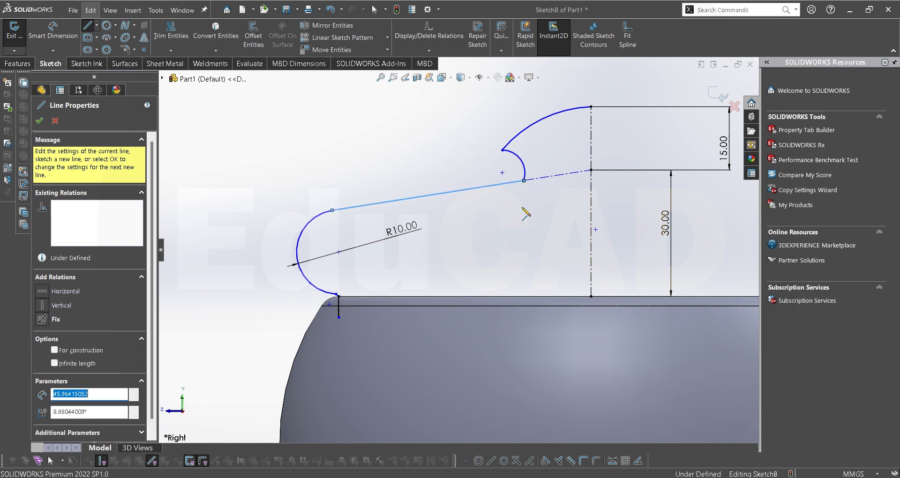
# - Close the lid profile with a 45 mm vertical line down the axis and a line to the short rim line's lower end
pyautogui.rightClick(525, 208)
pyautogui.click(532, 246)
pyautogui.scroll(2, 555, 203)
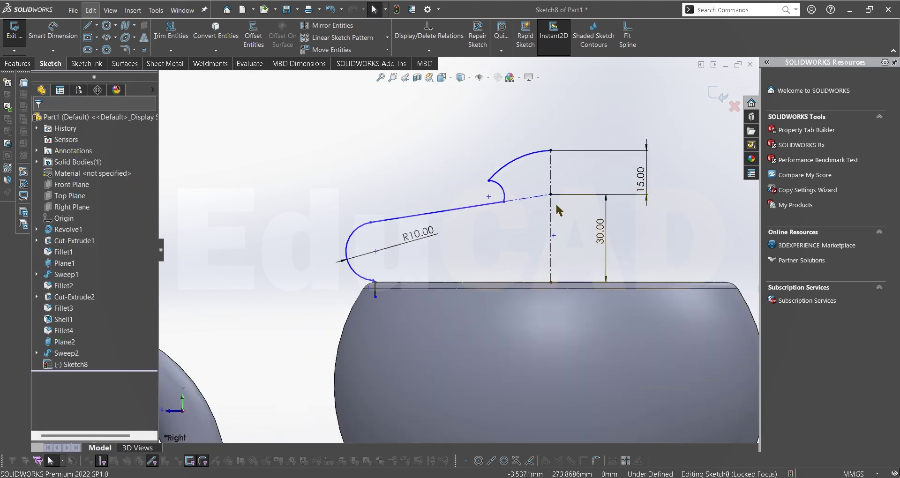
pyautogui.scroll(-1, 553, 209)
pyautogui.scroll(-2, 355, 286)
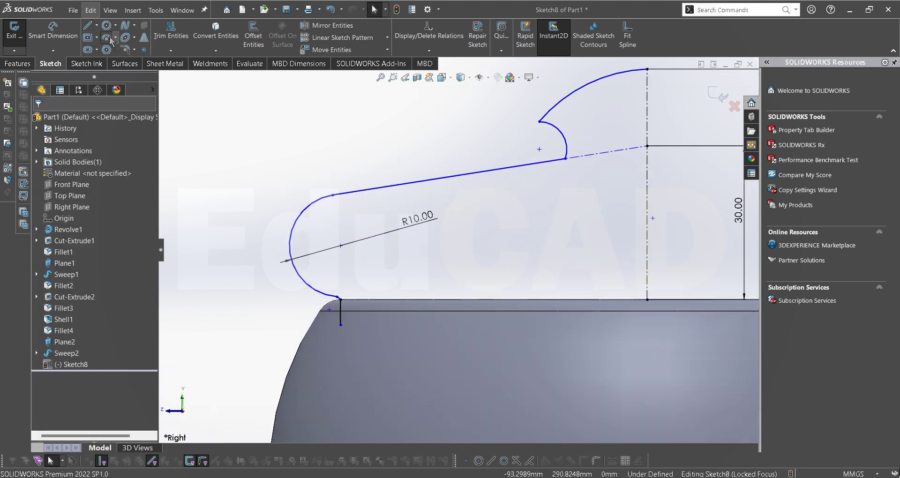
pyautogui.click(90, 29)
pyautogui.scroll(3, 458, 248)
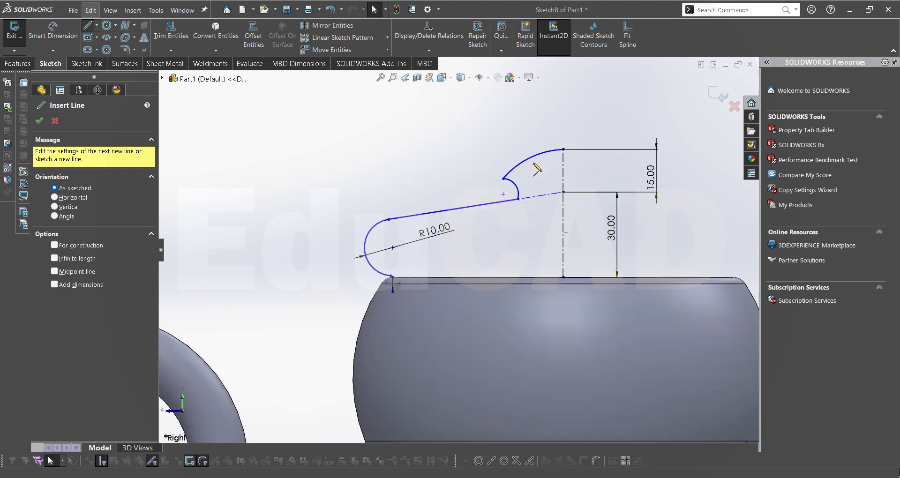
pyautogui.click(564, 150)
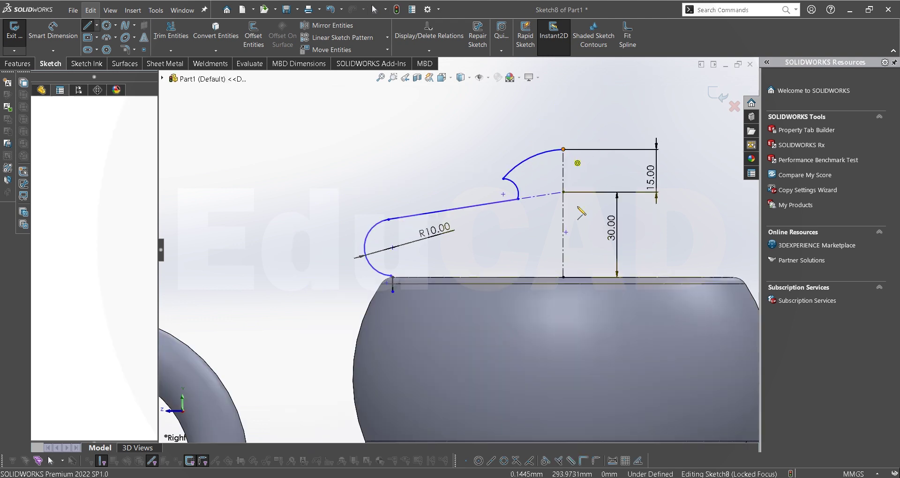
pyautogui.click(563, 277)
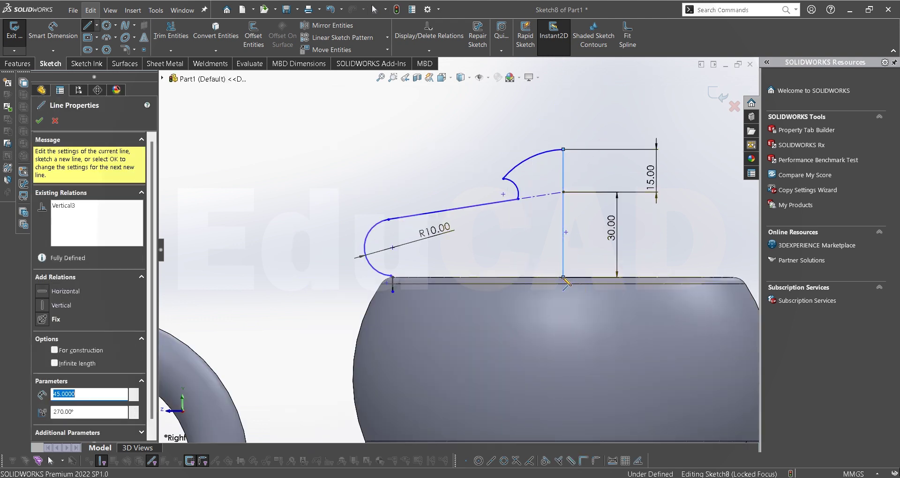
pyautogui.click(393, 291)
pyautogui.rightClick(370, 139)
pyautogui.click(378, 136)
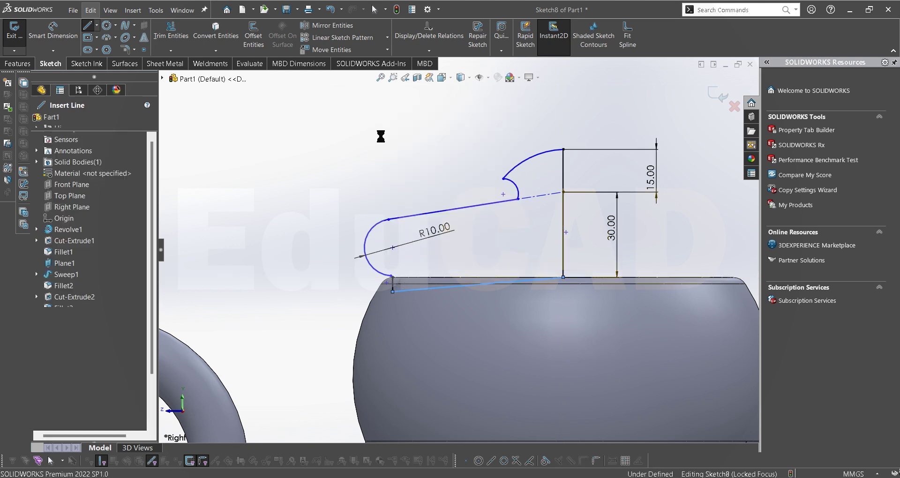
pyautogui.scroll(-2, 475, 234)
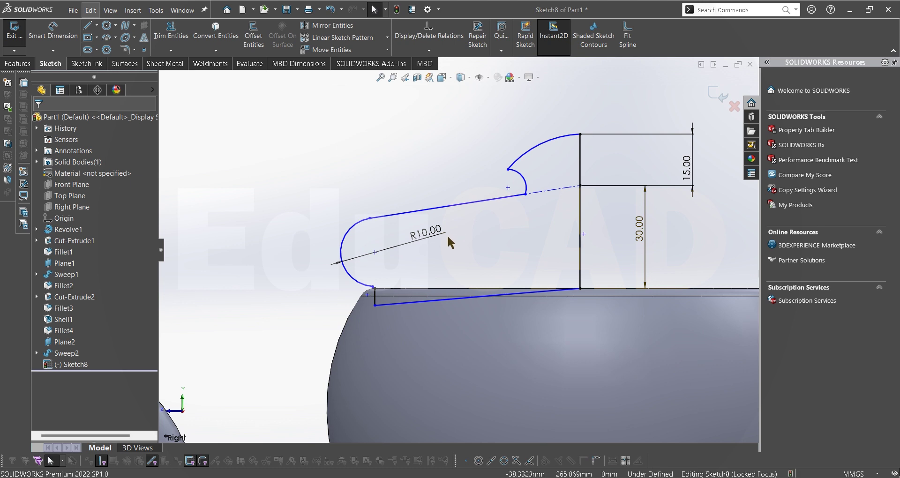
# - Exit the lid sketch and revolve its profile 360 degrees about the vertical axis line
pyautogui.click(725, 100)
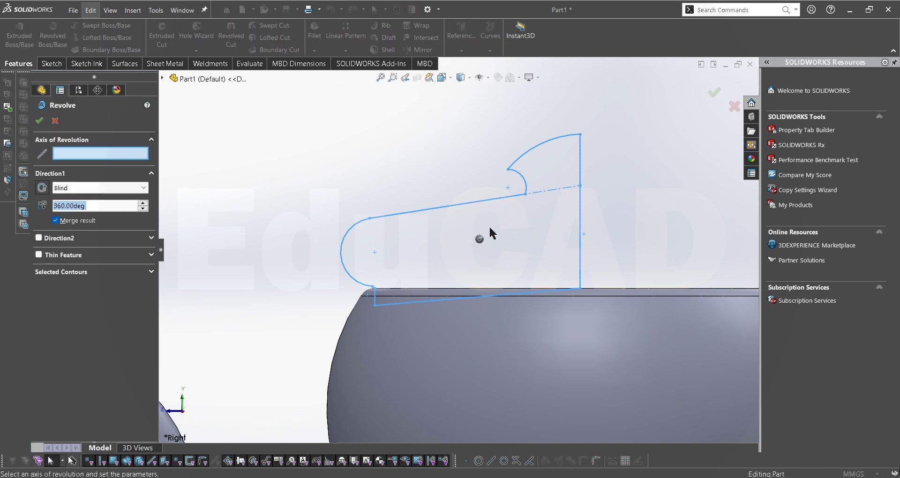
pyautogui.scroll(3, 580, 227)
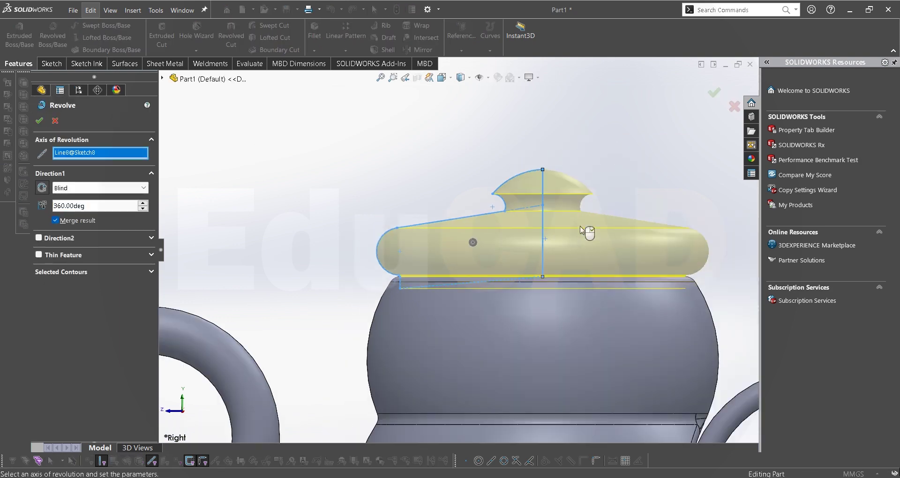
pyautogui.moveTo(563, 229); pyautogui.dragTo(506, 229, button='middle')
pyautogui.scroll(-3, 426, 209)
pyautogui.scroll(-1, 428, 212)
pyautogui.moveTo(427, 212); pyautogui.dragTo(492, 202, button='middle')
pyautogui.scroll(4, 456, 230)
pyautogui.moveTo(428, 231); pyautogui.dragTo(363, 240, button='middle')
pyautogui.scroll(-3, 384, 235)
pyautogui.click(40, 124)
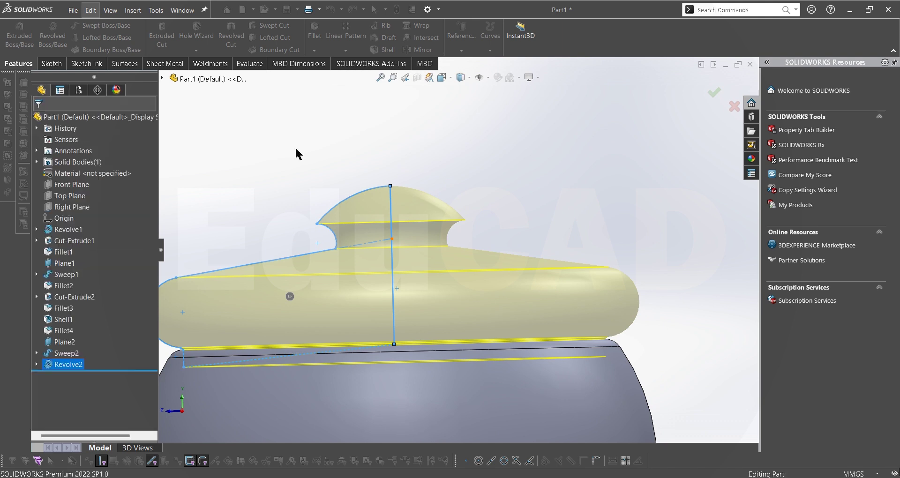
# - Edit the lid's revolve feature and turn off Merge result so that the lid is a separate body
pyautogui.rightClick(52, 365)
pyautogui.click(62, 279)
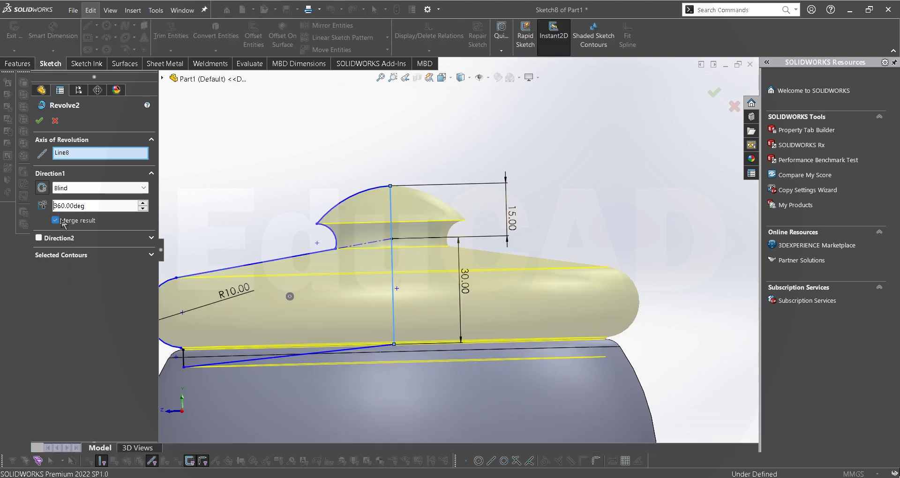
pyautogui.click(40, 120)
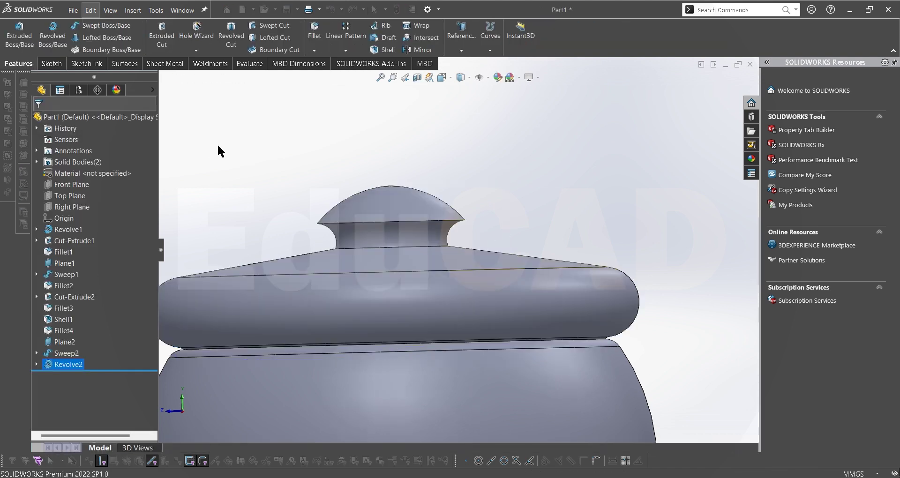
# - Fillet the knob's outer edge and the edge at the knob's base with a 1 mm radius
pyautogui.moveTo(436, 262); pyautogui.dragTo(352, 214, button='middle')
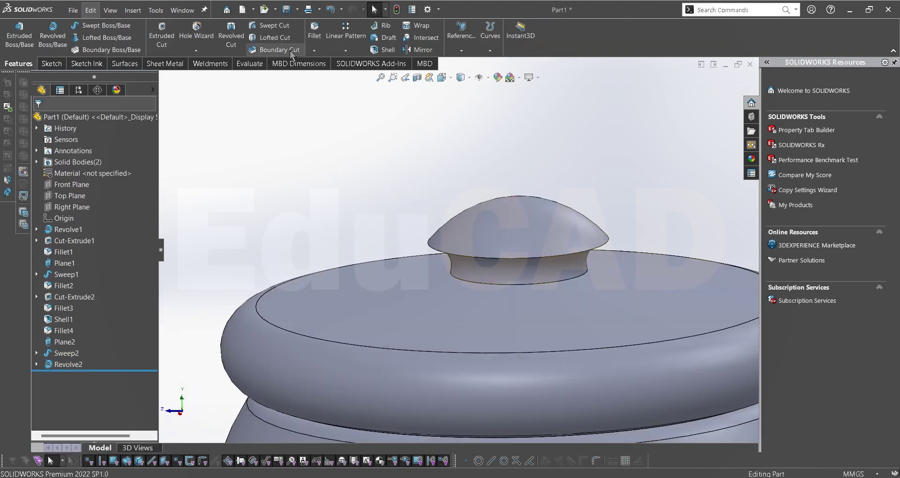
pyautogui.click(482, 259)
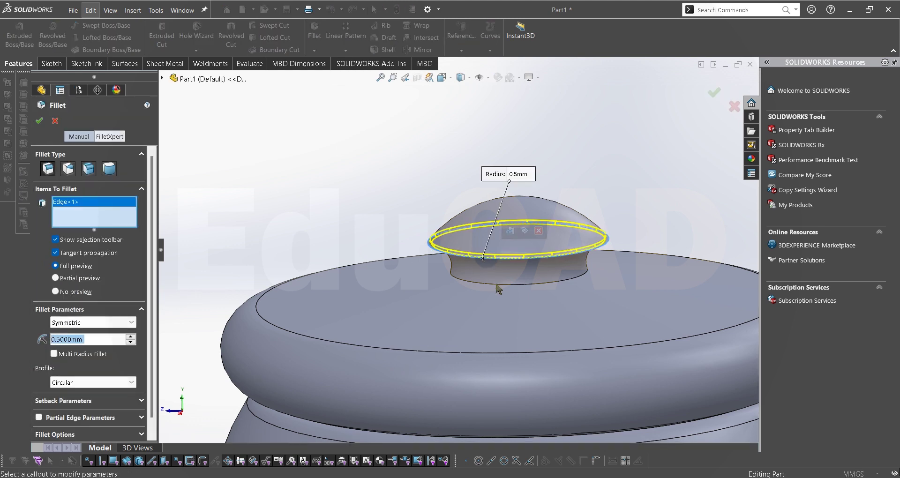
pyautogui.scroll(-5, 492, 281)
pyautogui.click(500, 282)
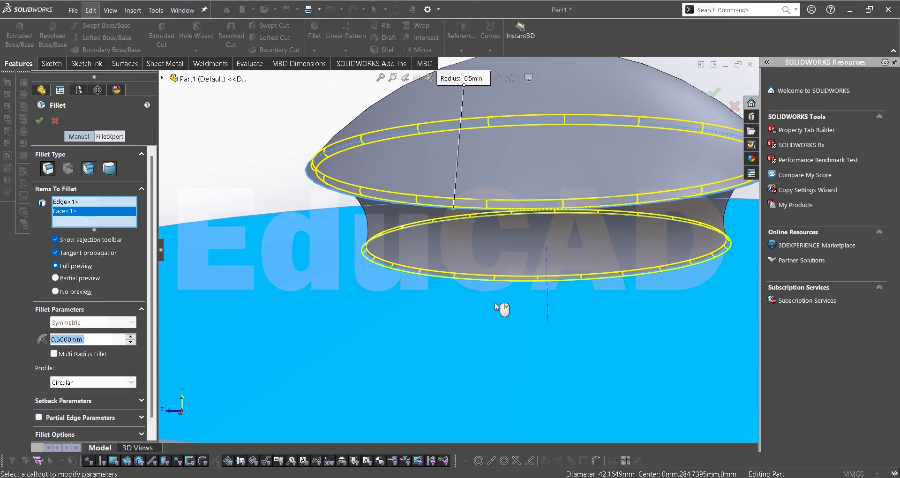
pyautogui.click(500, 290)
pyautogui.click(496, 279)
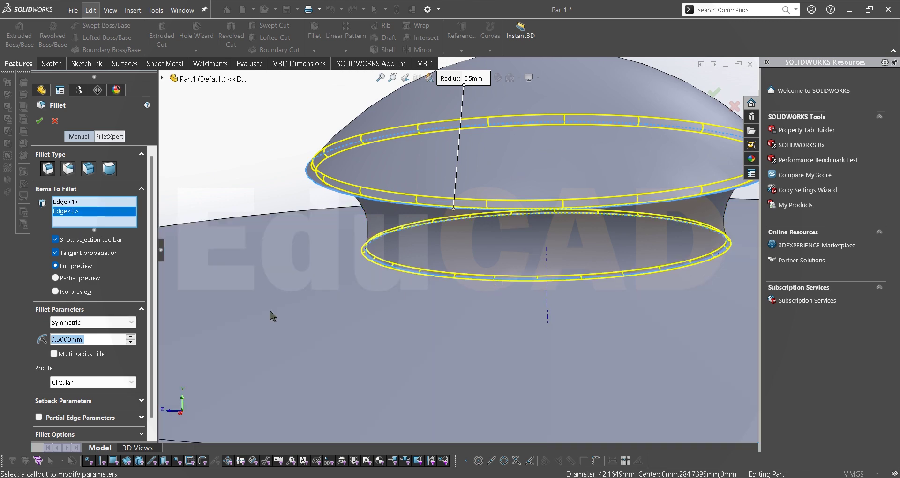
pyautogui.write('1')
pyautogui.press('Return')
pyautogui.scroll(5, 309, 305)
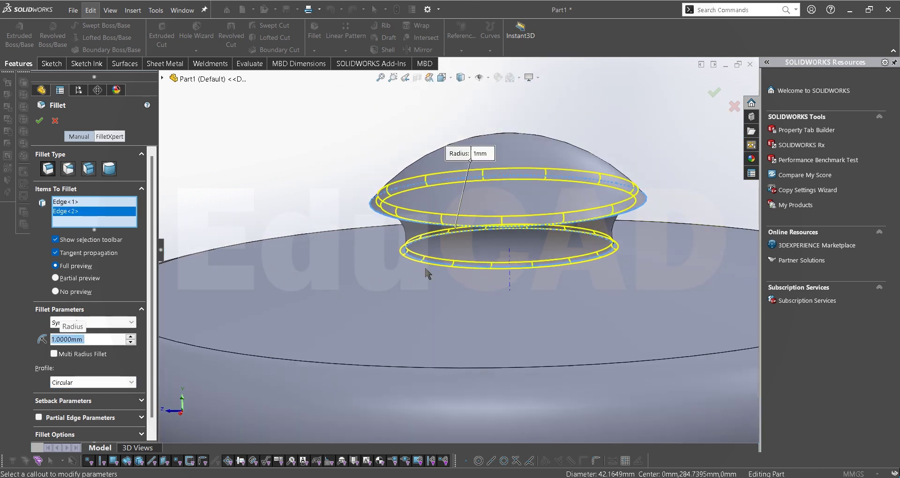
pyautogui.click(40, 121)
# - Isolate the lid body and turn it to show its underside
pyautogui.scroll(5, 422, 246)
pyautogui.moveTo(420, 247); pyautogui.dragTo(382, 297, button='middle')
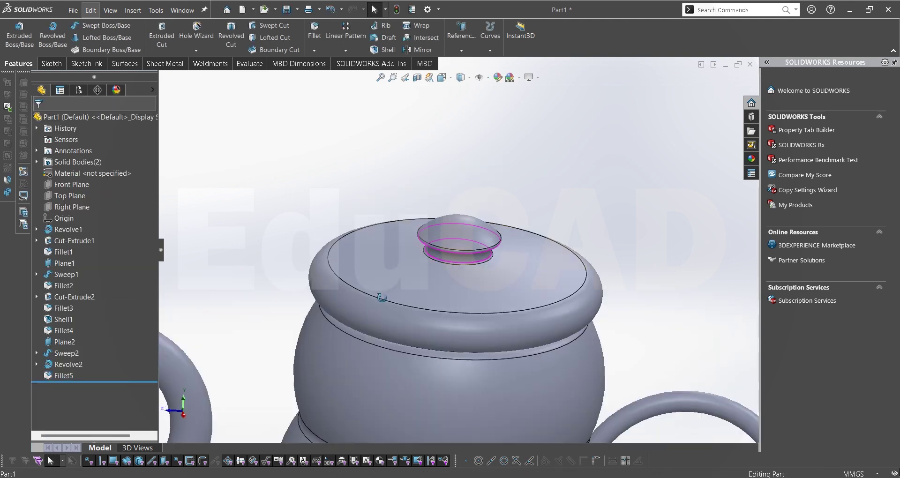
pyautogui.scroll(3, 407, 297)
pyautogui.moveTo(435, 289); pyautogui.dragTo(457, 279, button='middle')
pyautogui.scroll(-5, 422, 284)
pyautogui.rightClick(416, 280)
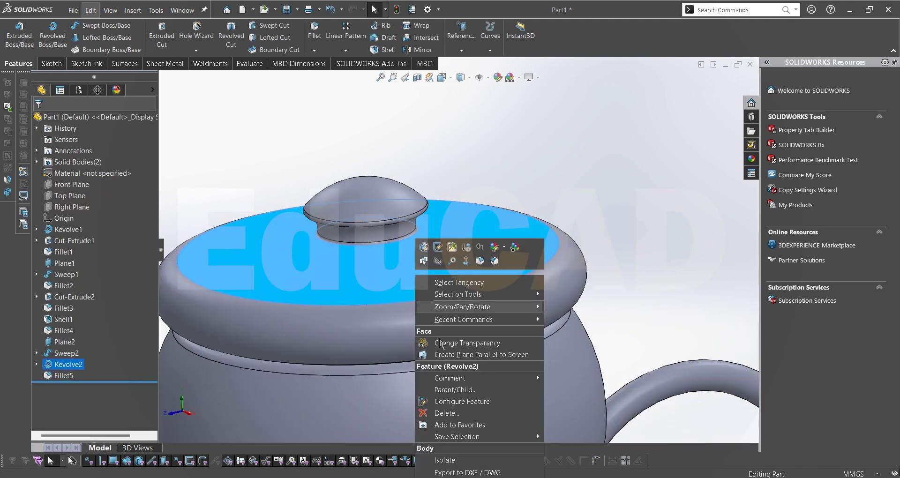
pyautogui.click(445, 460)
pyautogui.scroll(3, 379, 264)
pyautogui.moveTo(379, 263); pyautogui.dragTo(380, 149, button='middle')
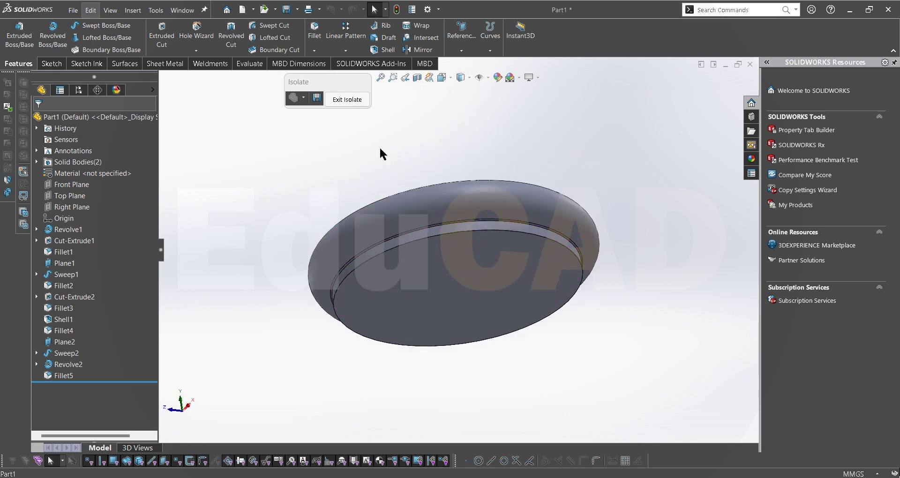
# - Shell the lid to a 2 mm wall thickness, removing its flat bottom face, with the preview shown
pyautogui.click(429, 291)
pyautogui.scroll(-3, 424, 276)
pyautogui.click(55, 229)
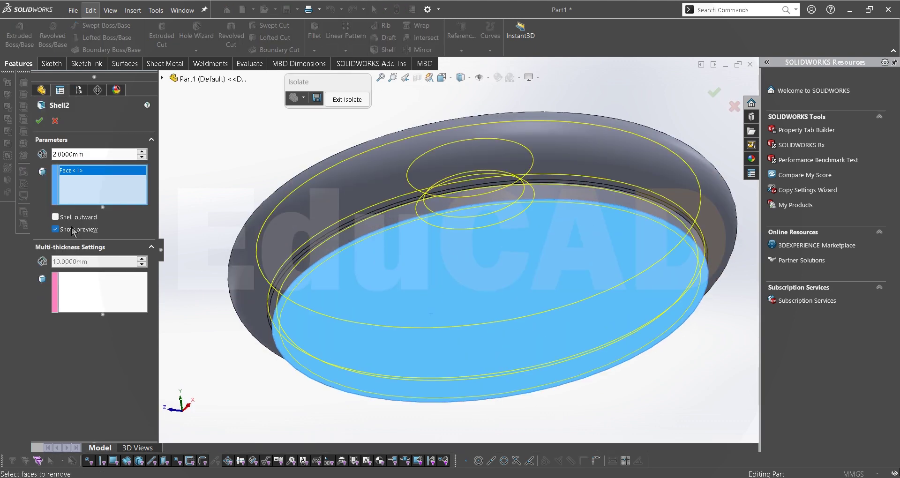
pyautogui.moveTo(327, 252); pyautogui.dragTo(272, 249, button='middle')
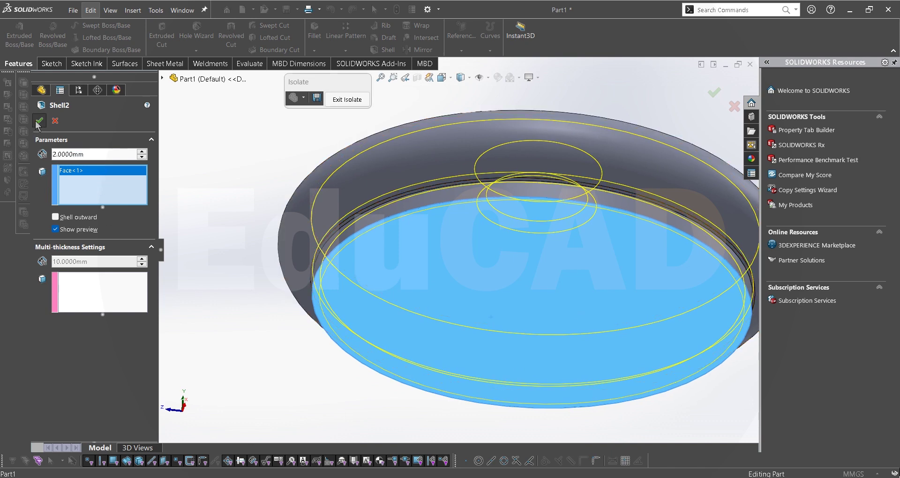
pyautogui.press('Return')
# - Exit the lid's isolation and bring the complete teapot back into view
pyautogui.scroll(2, 447, 230)
pyautogui.moveTo(448, 229); pyautogui.dragTo(581, 365, button='middle')
pyautogui.click(347, 99)
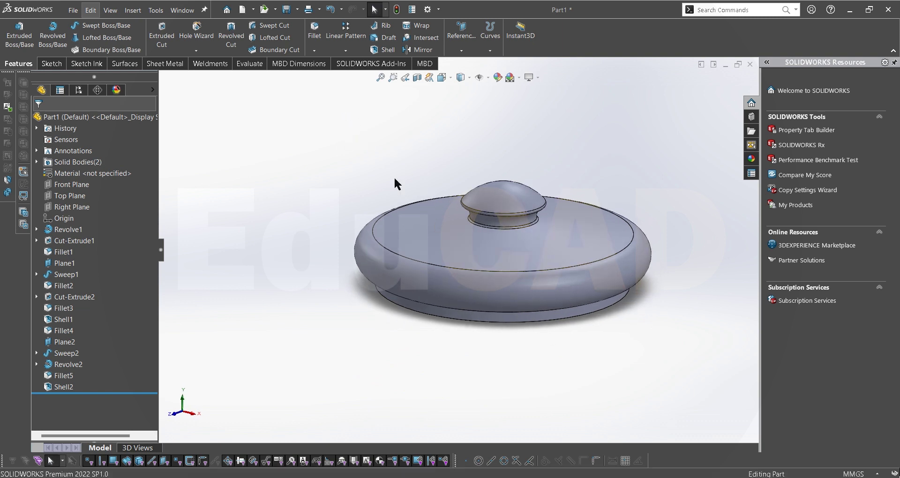
pyautogui.moveTo(394, 183); pyautogui.dragTo(492, 360, button='middle')
pyautogui.scroll(3, 438, 263)
pyautogui.scroll(-3, 492, 253)
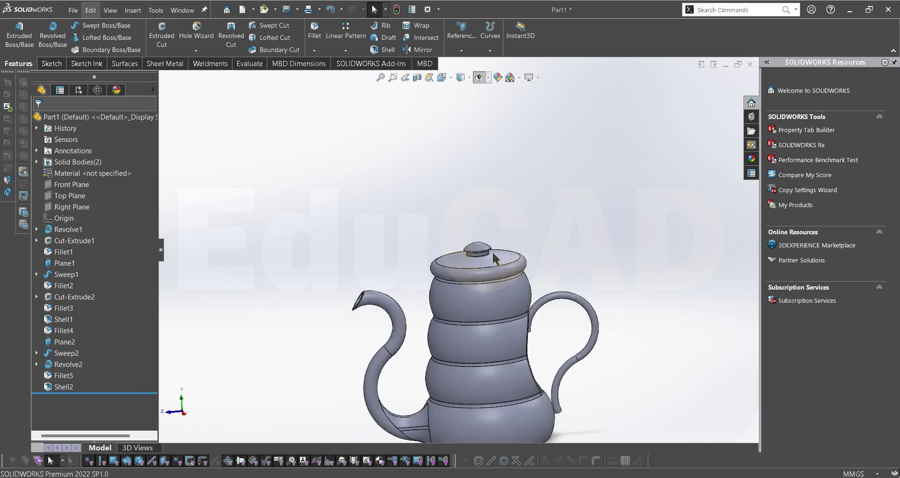
pyautogui.scroll(3, 487, 282)
pyautogui.scroll(-4, 471, 342)
pyautogui.scroll(2, 464, 325)
pyautogui.moveTo(409, 277)
pyautogui.mouseDown(button='middle')
pyautogui.moveTo(432, 261)
pyautogui.moveTo(418, 282)
pyautogui.mouseUp(button='middle')
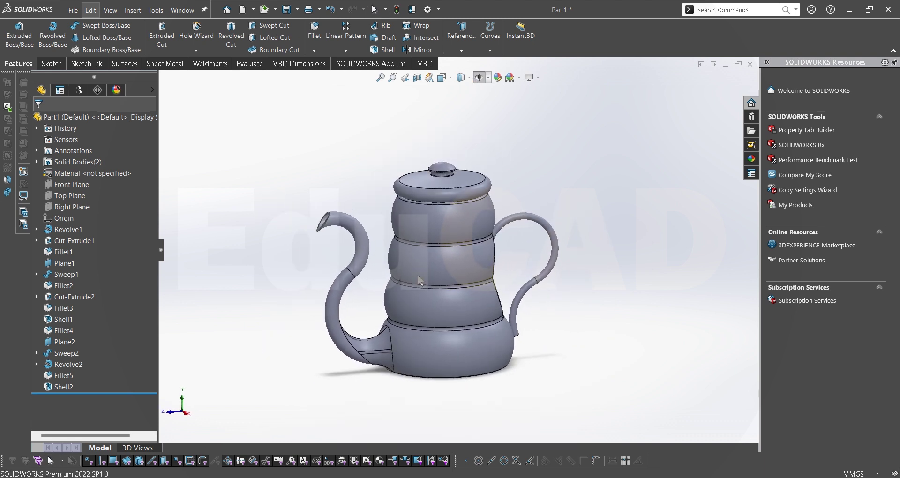
# - Apply the polished gold metal appearance to the teapot's main body, including the spout and handle
pyautogui.click(751, 160)
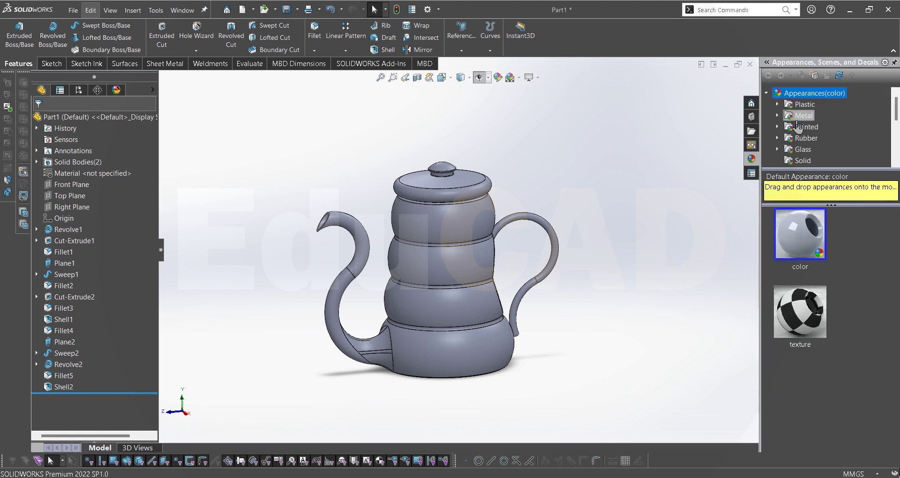
pyautogui.click(798, 119)
pyautogui.scroll(-5, 783, 240)
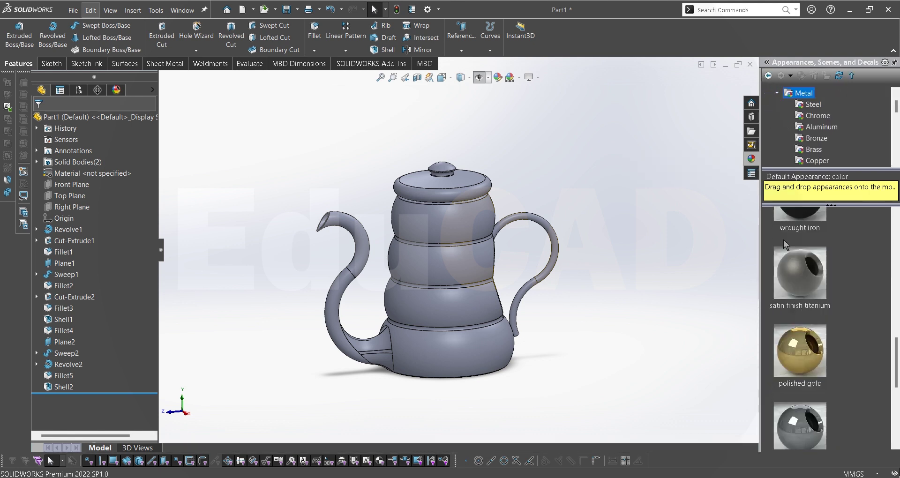
pyautogui.scroll(2, 783, 240)
pyautogui.scroll(-2, 784, 240)
pyautogui.moveTo(807, 363); pyautogui.dragTo(473, 280)
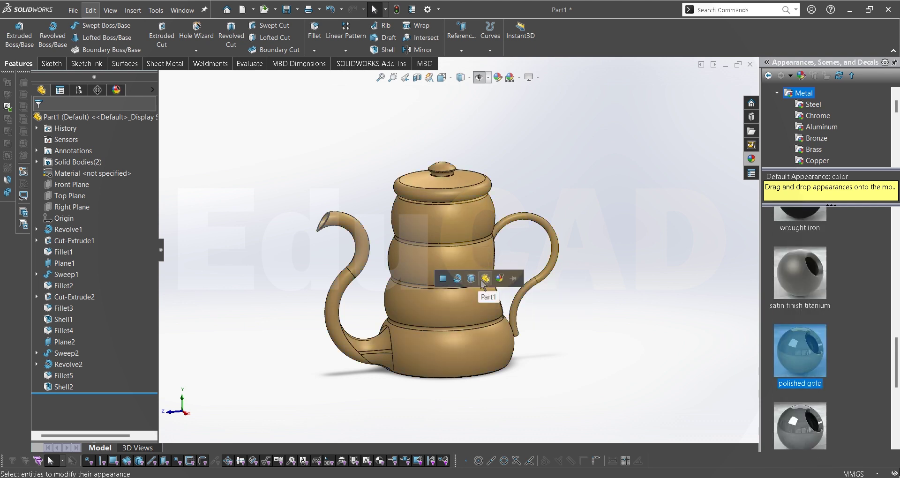
pyautogui.click(471, 279)
# - Apply the polished copper metal appearance to the lid's revolve feature
pyautogui.scroll(5, 789, 329)
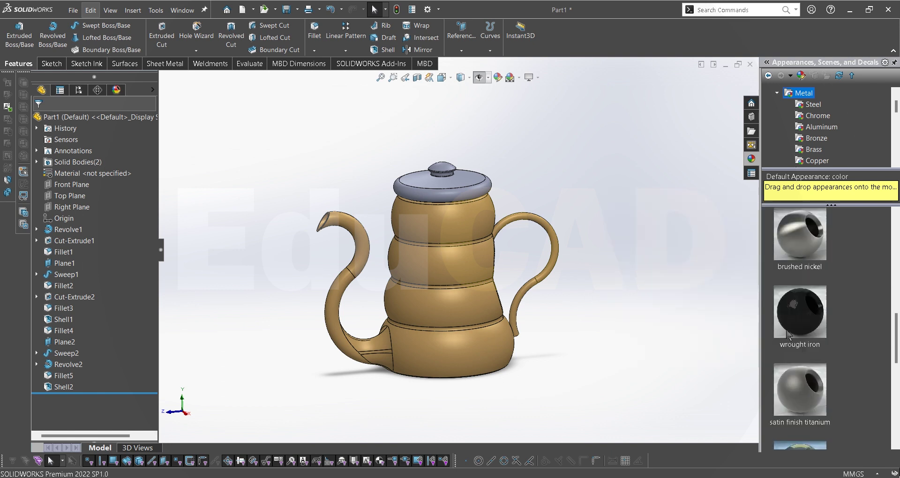
pyautogui.moveTo(800, 274); pyautogui.dragTo(547, 248)
pyautogui.moveTo(444, 199); pyautogui.dragTo(441, 196)
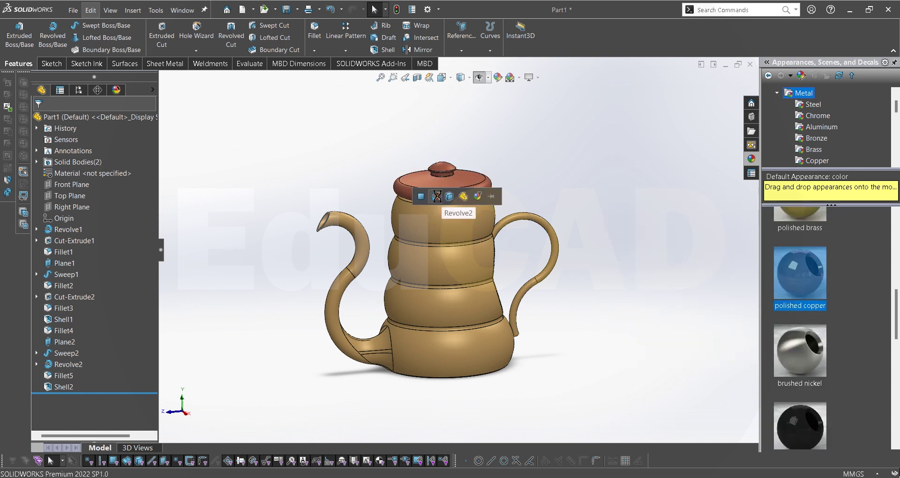
pyautogui.click(436, 197)
# - Examine the coloured teapot from several angles, including its handle side, and finish in the Right view
pyautogui.moveTo(505, 280); pyautogui.dragTo(494, 272, button='middle')
pyautogui.moveTo(368, 250); pyautogui.dragTo(378, 277, button='middle')
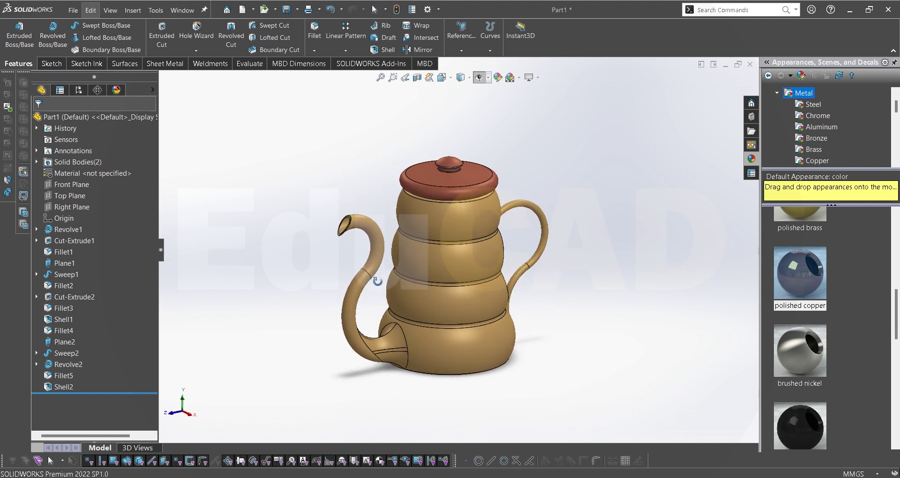
pyautogui.scroll(1, 387, 294)
pyautogui.scroll(-1, 388, 295)
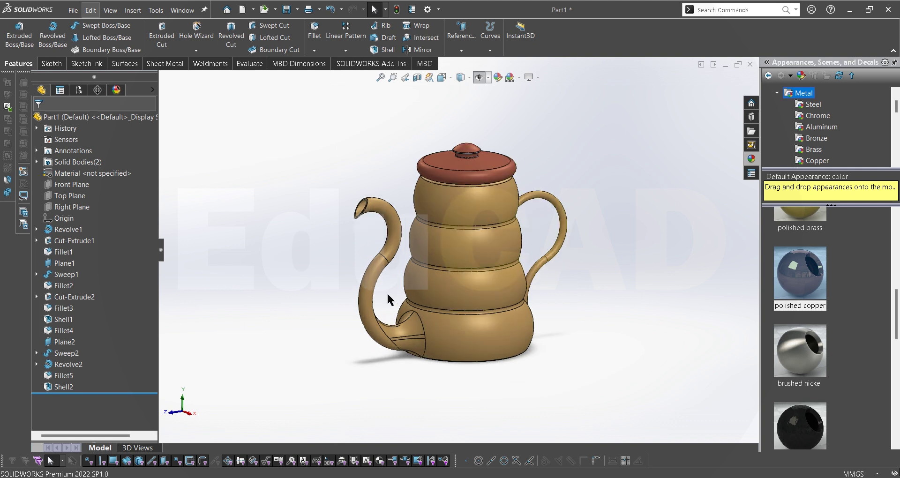
pyautogui.scroll(-1, 434, 294)
pyautogui.scroll(1, 435, 294)
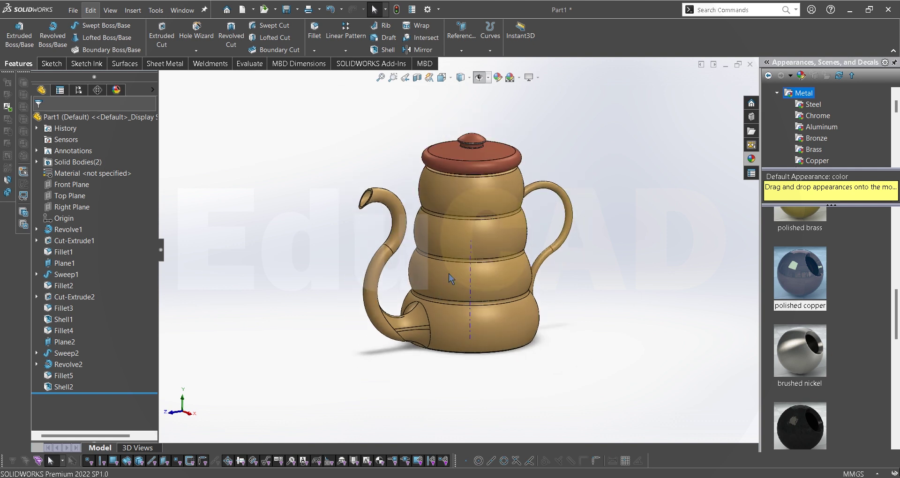
pyautogui.moveTo(448, 278); pyautogui.dragTo(741, 262, button='middle')
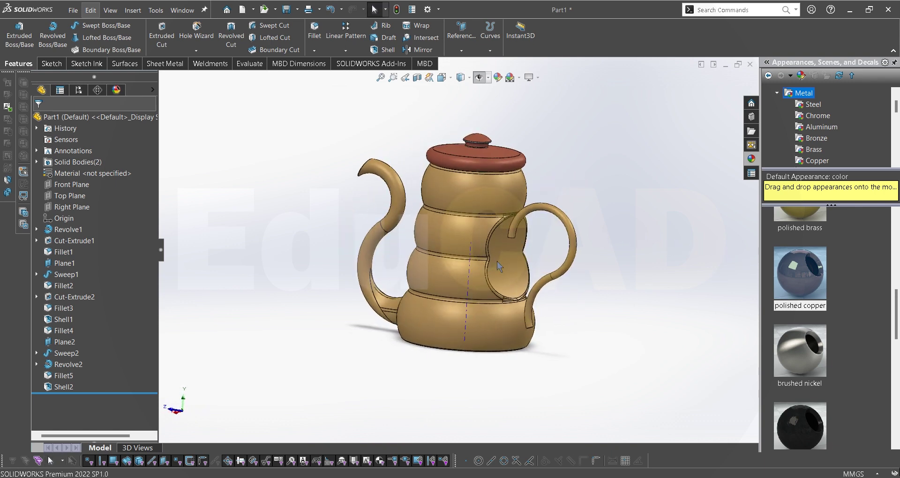
pyautogui.press('space')
pyautogui.click(350, 268)
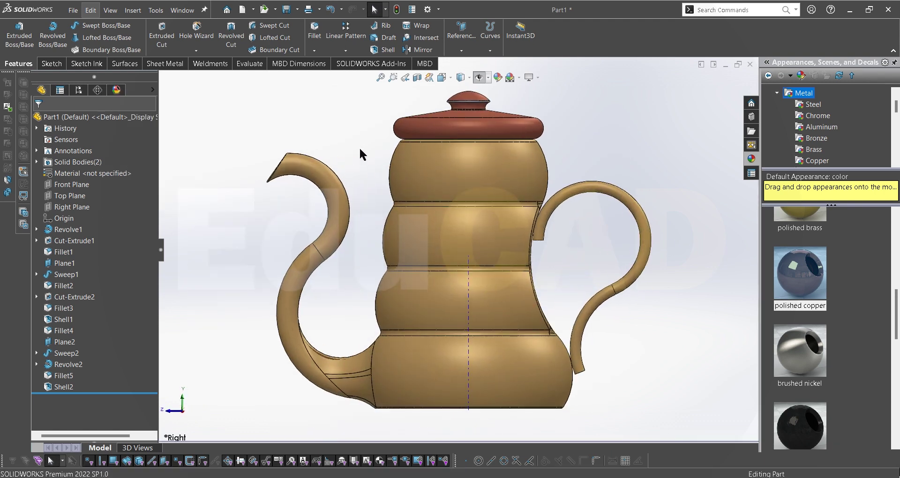